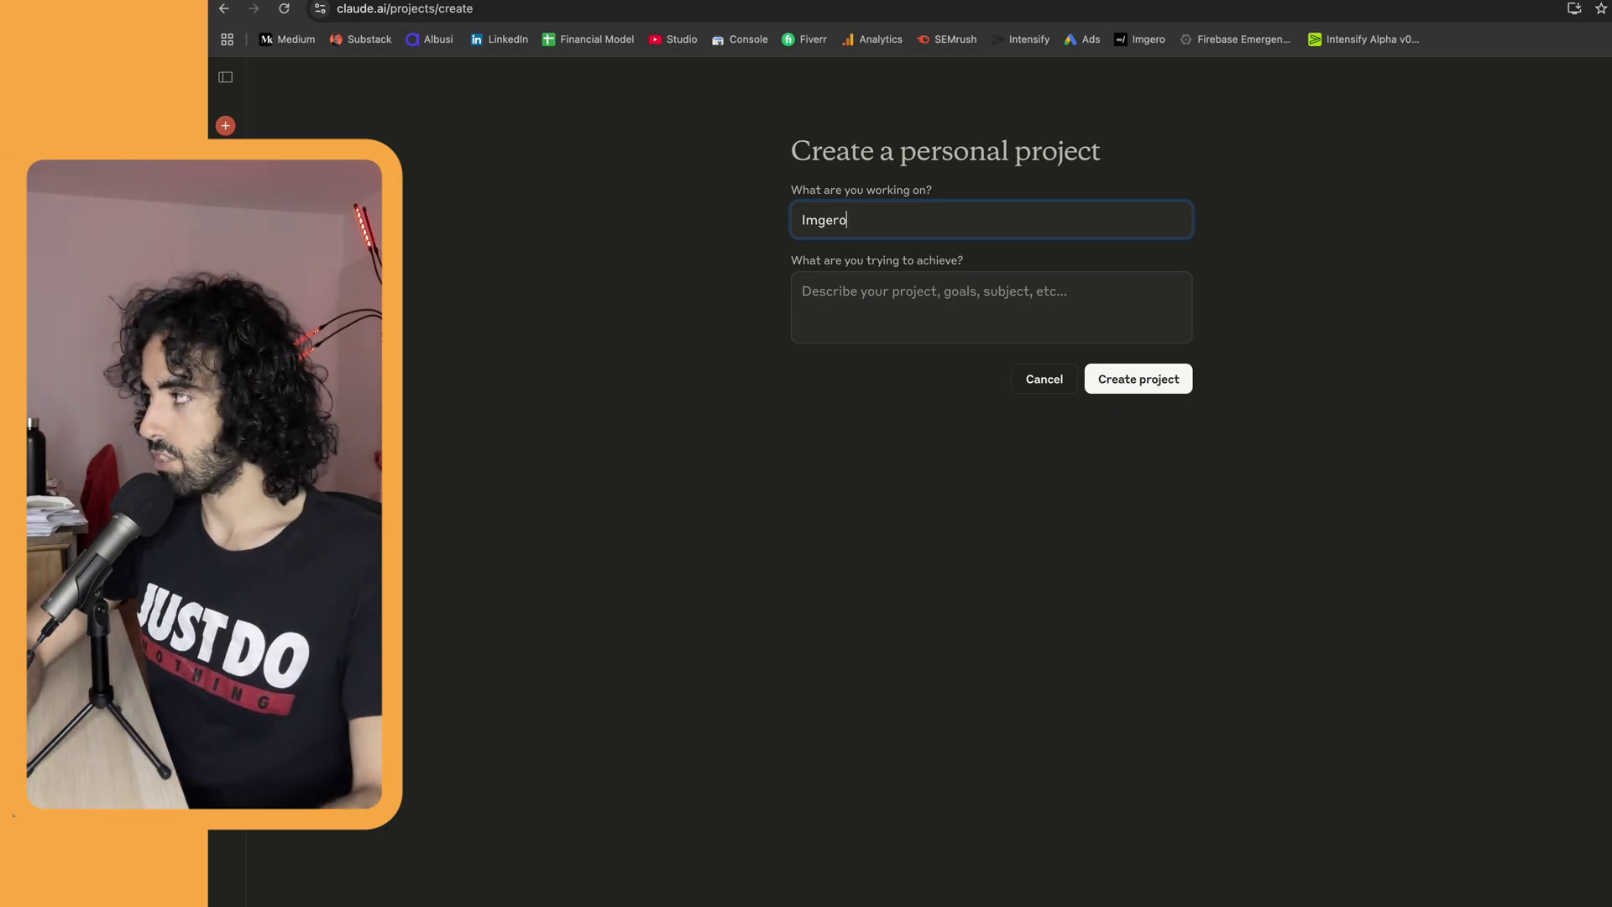
- Describe Imgero as creating a pitch deck for an image generation AI tool, and create the project
left_click(802, 292)
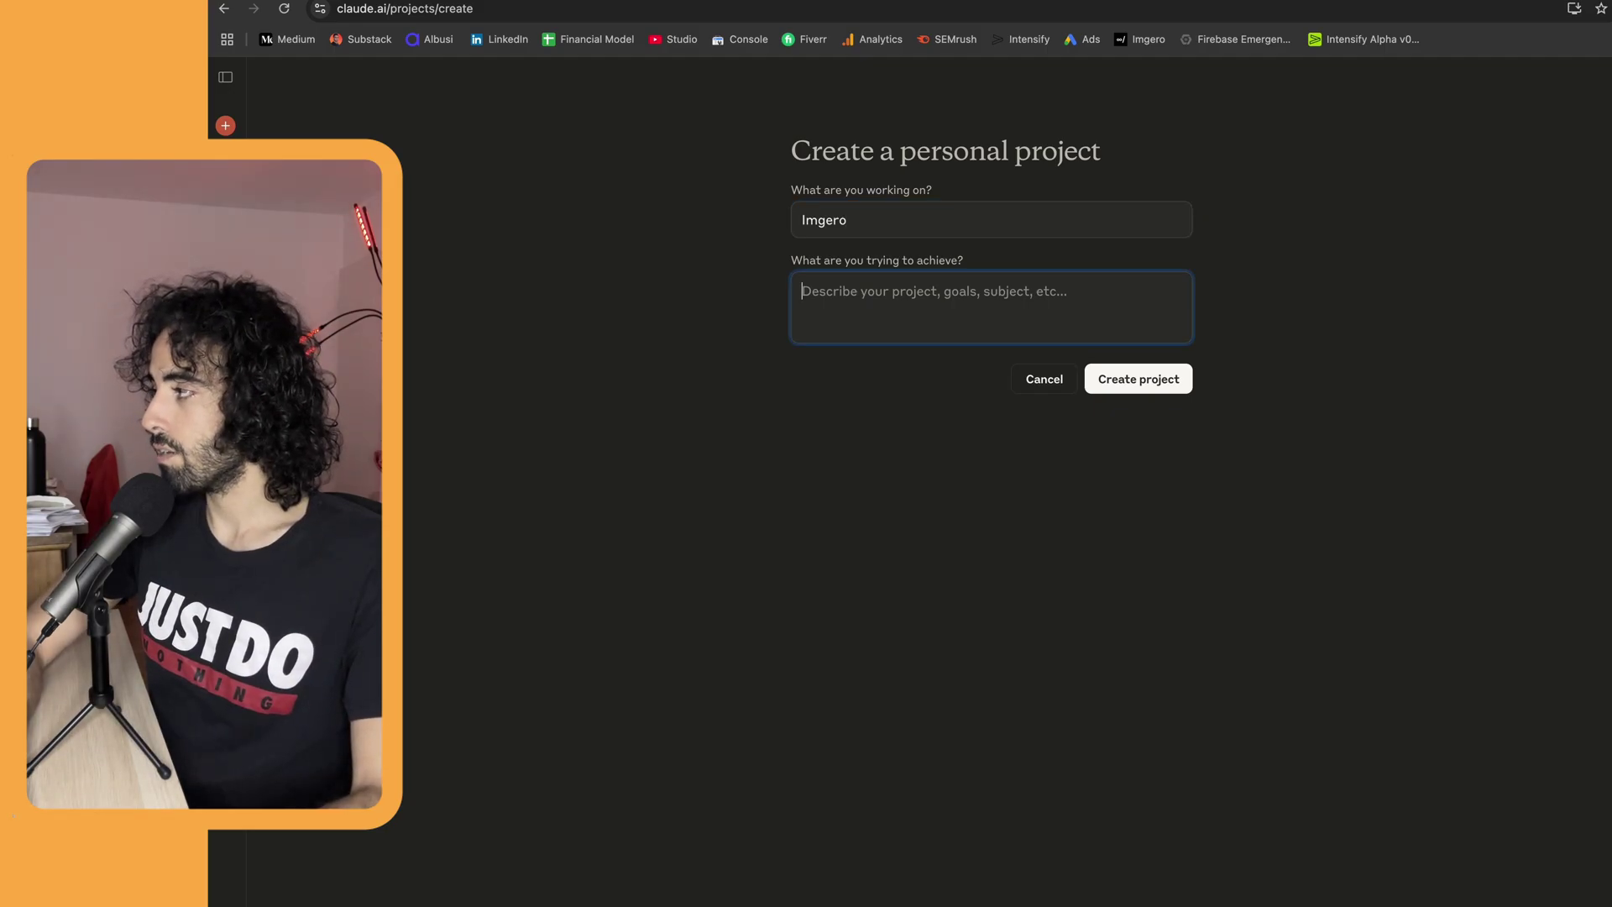
type("We are crea")
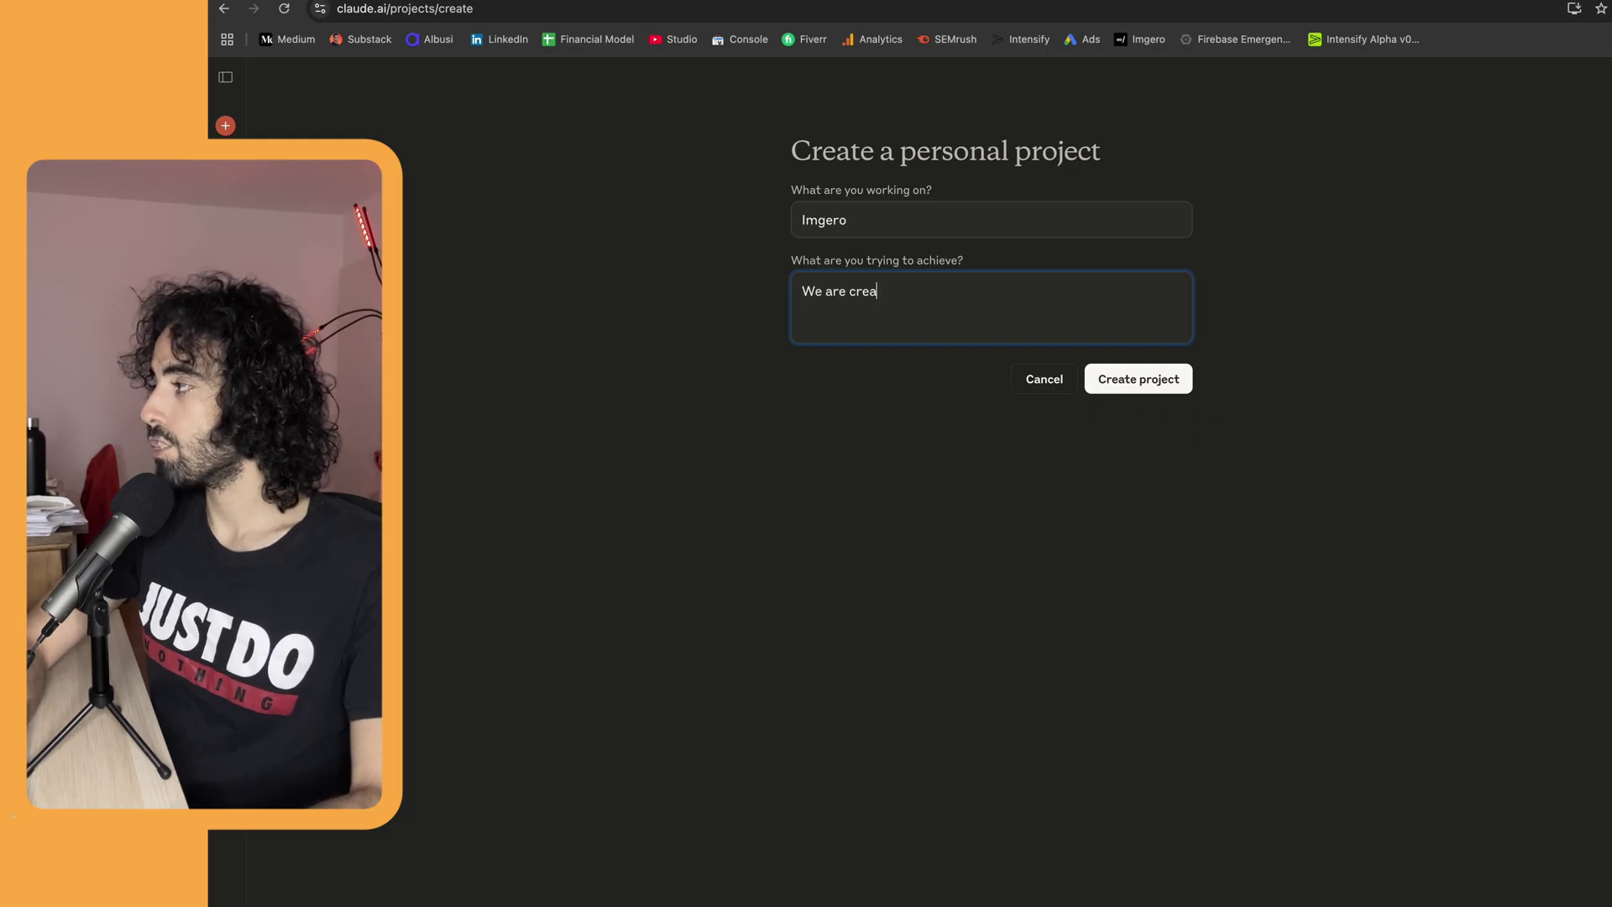
type("ting a pitch deck for an image generation using AI website")
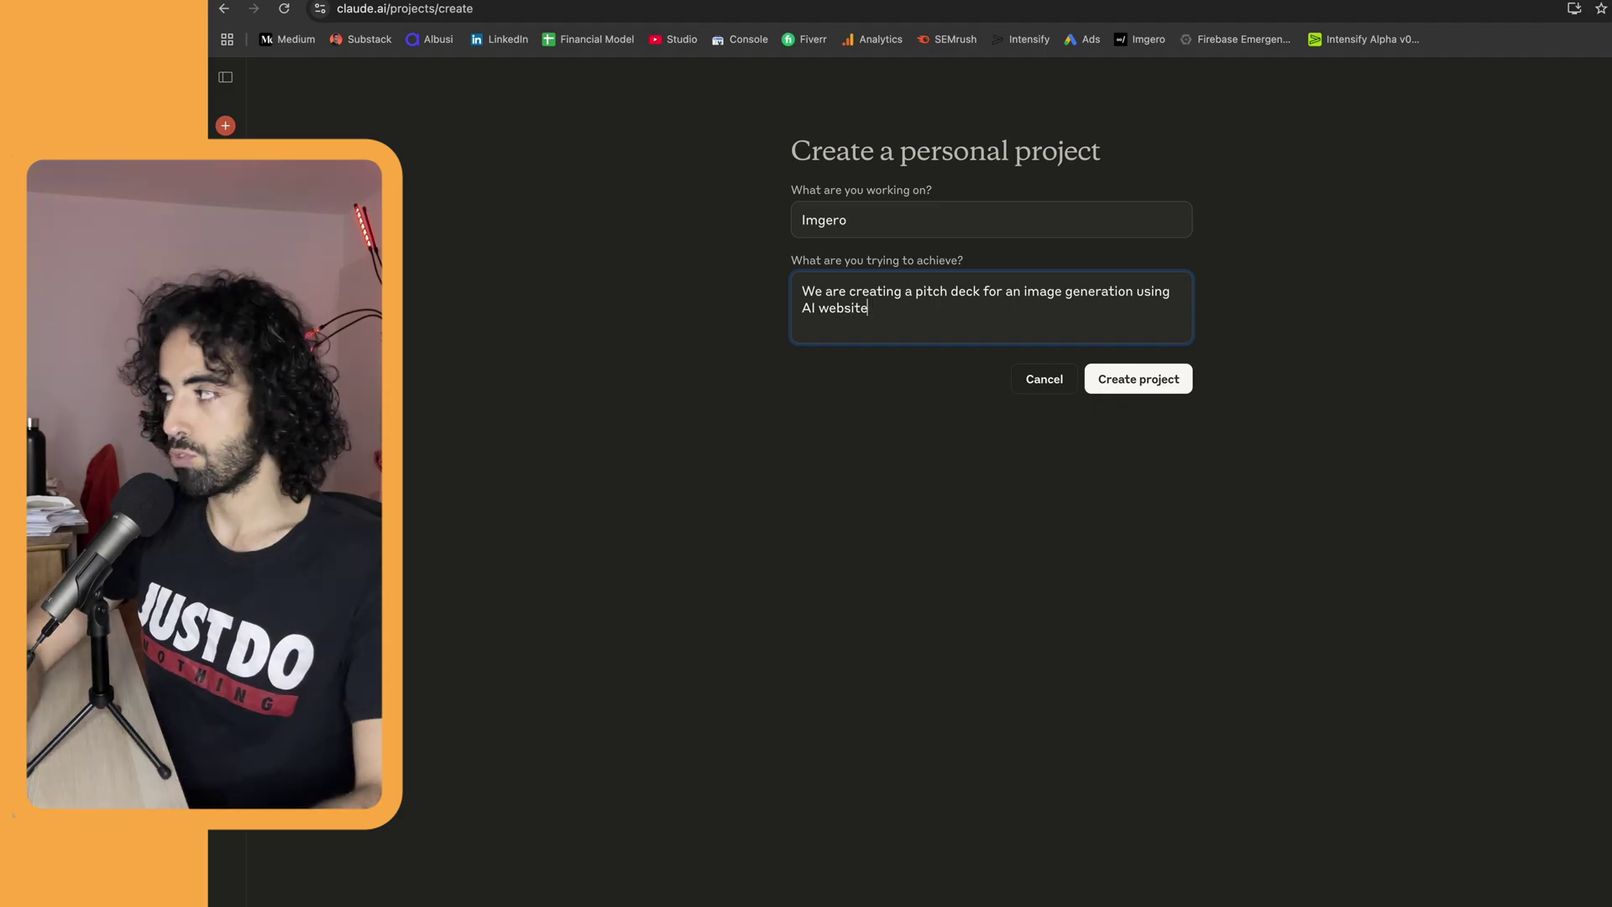
key("BackSpace")
key("BackSpace")
key("BackSpace")
key("BackSpace")
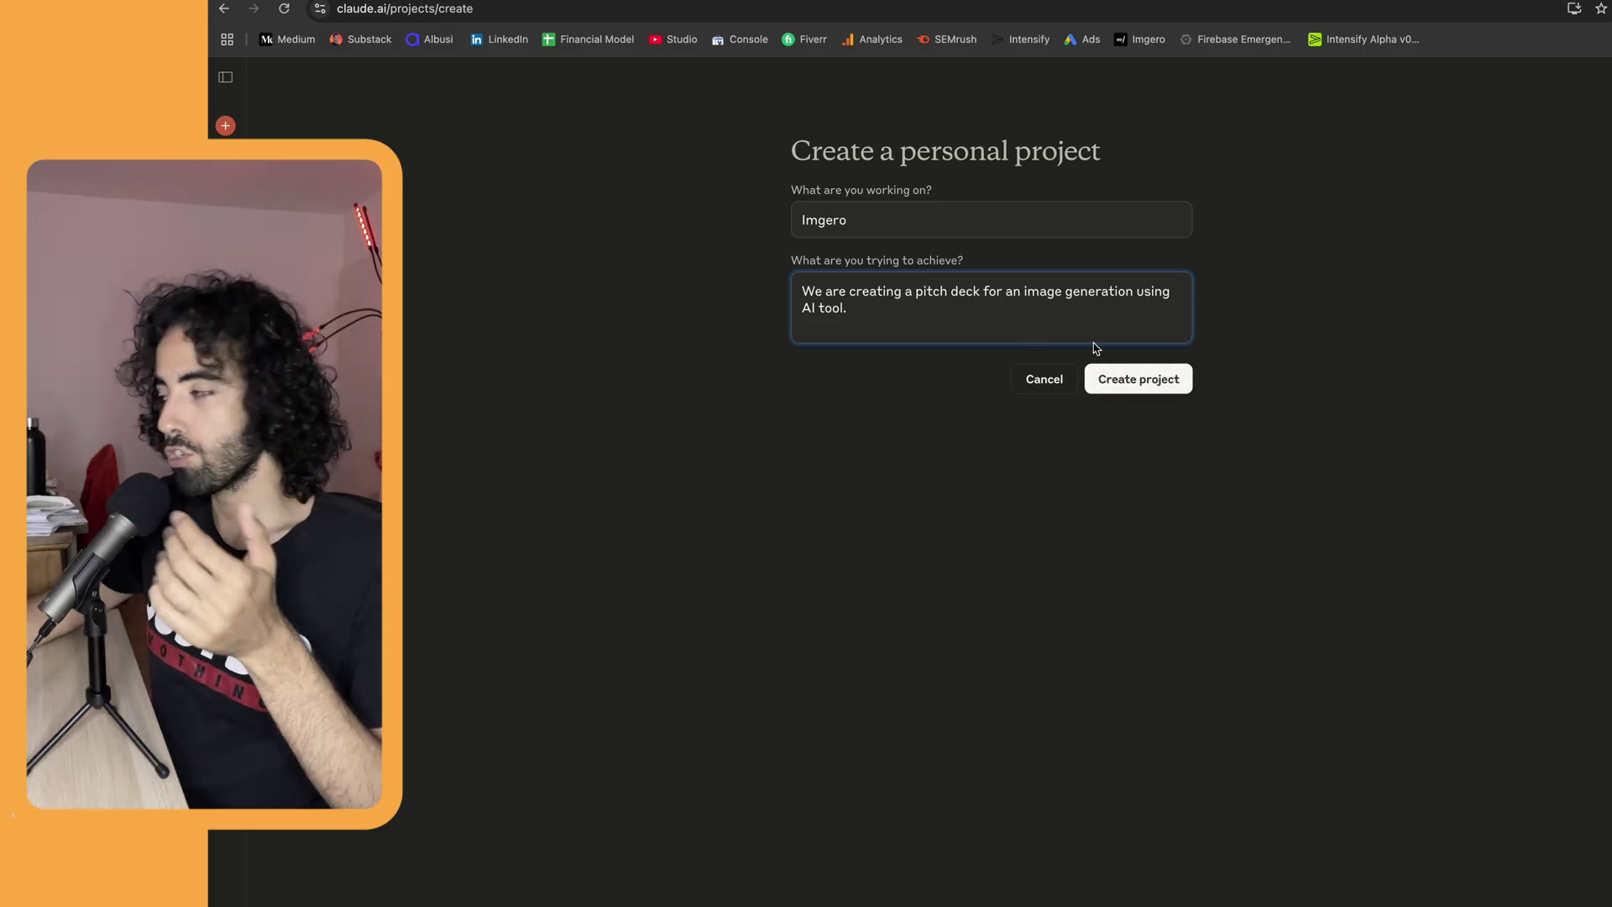
left_click(1116, 378)
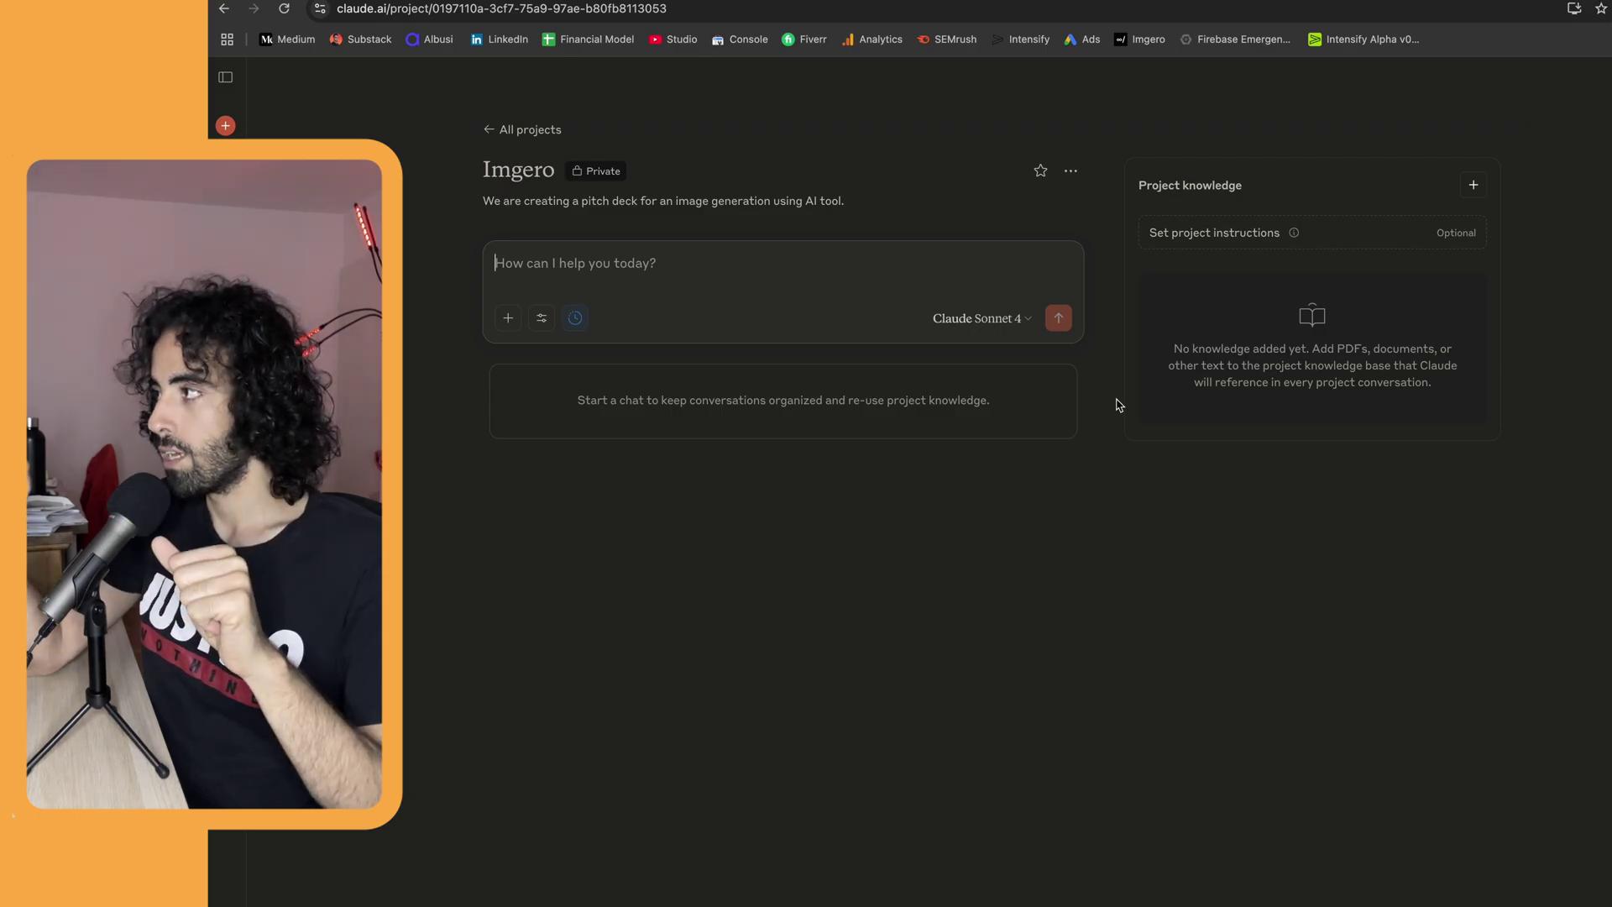
- Write the first instruction paragraph: don't invent a pitch deck; follow instructions, research, or write
left_click(1209, 241)
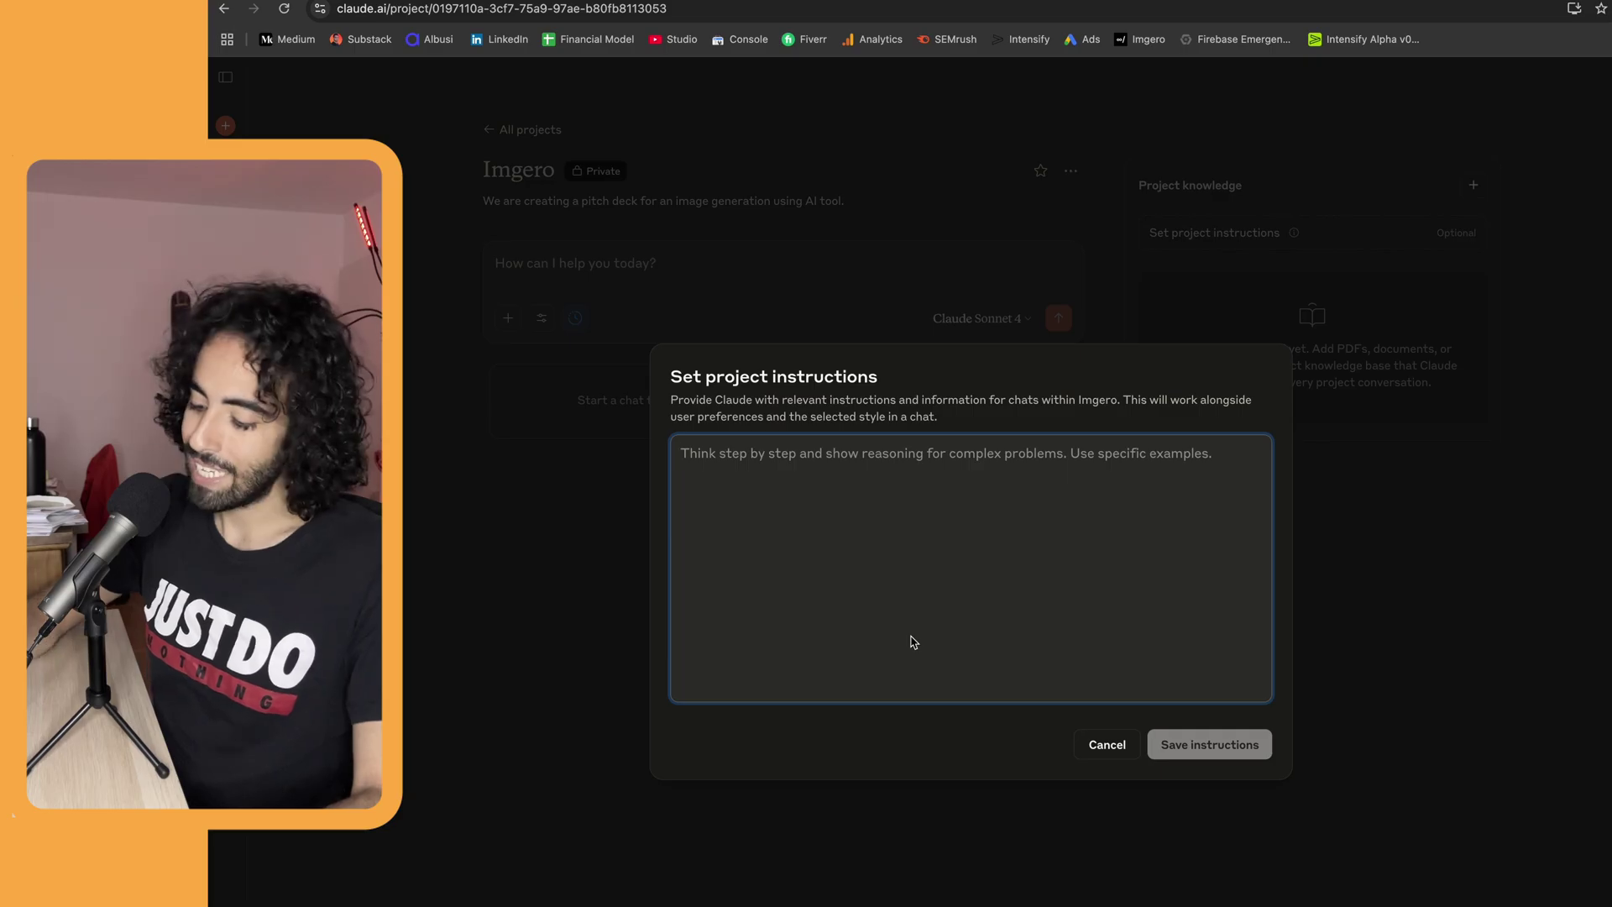
type("D")
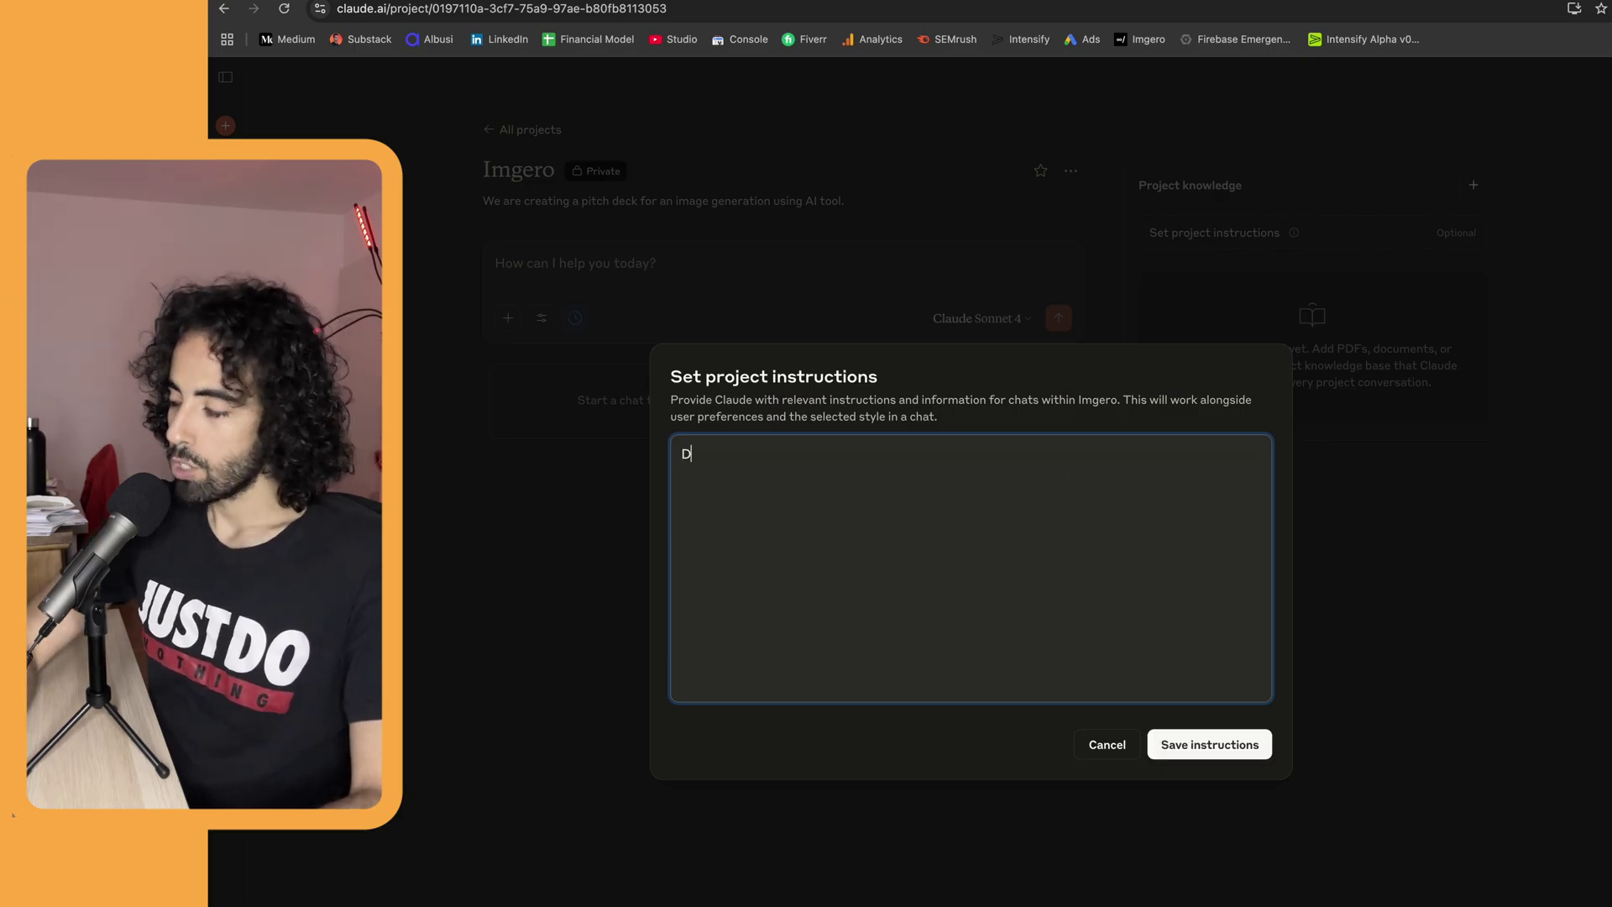
type("o not write me a pitch deck from your")
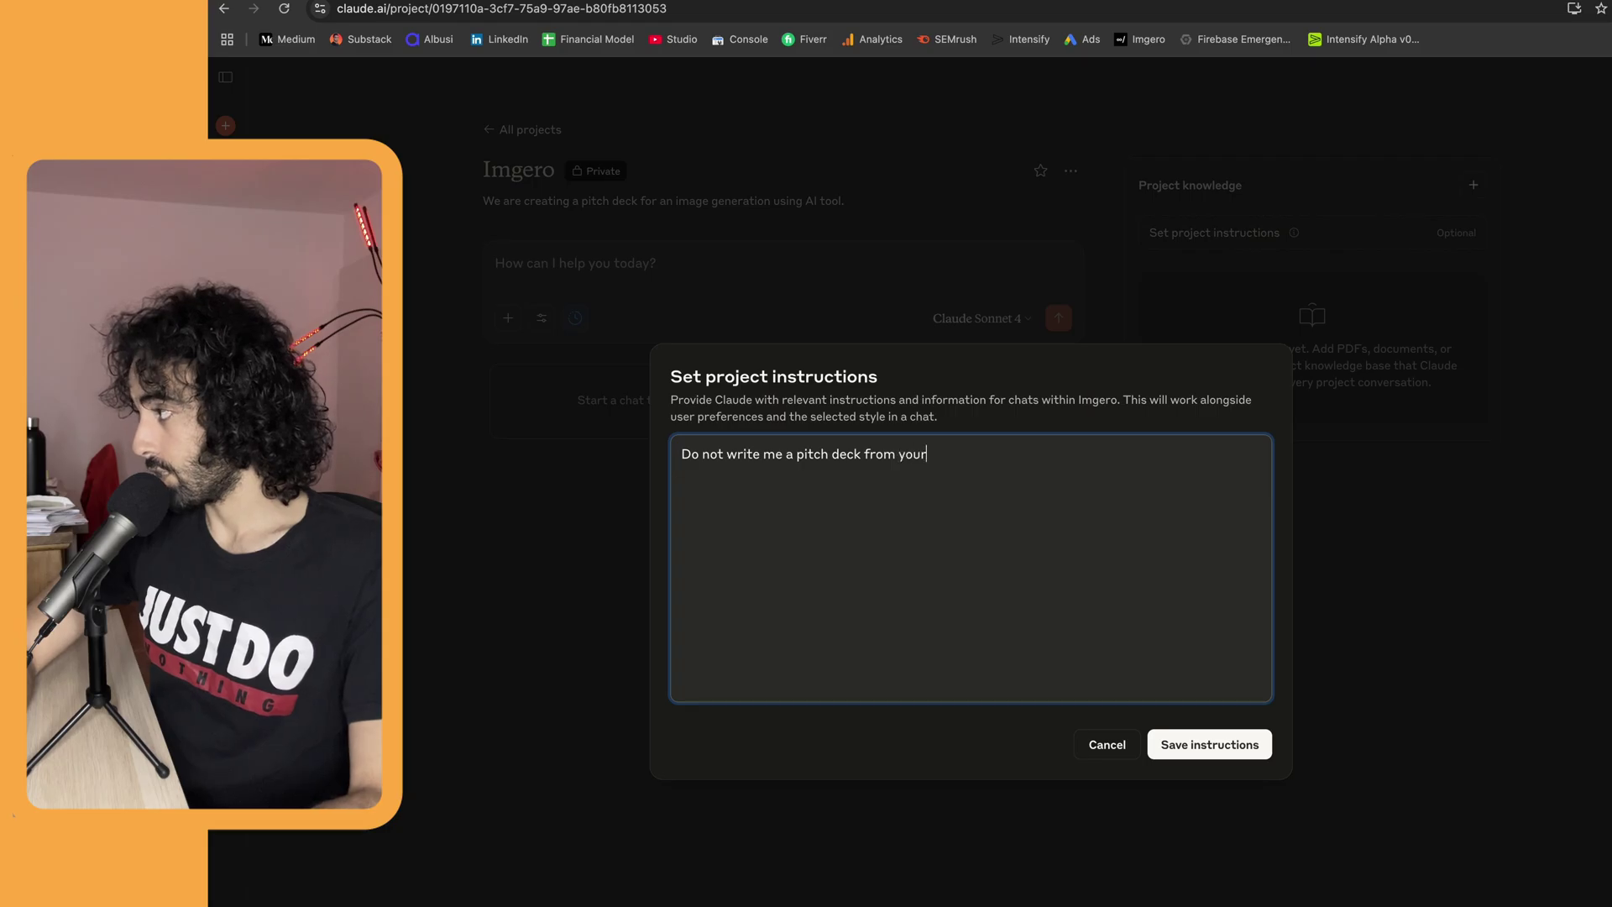
type(" imagination.")
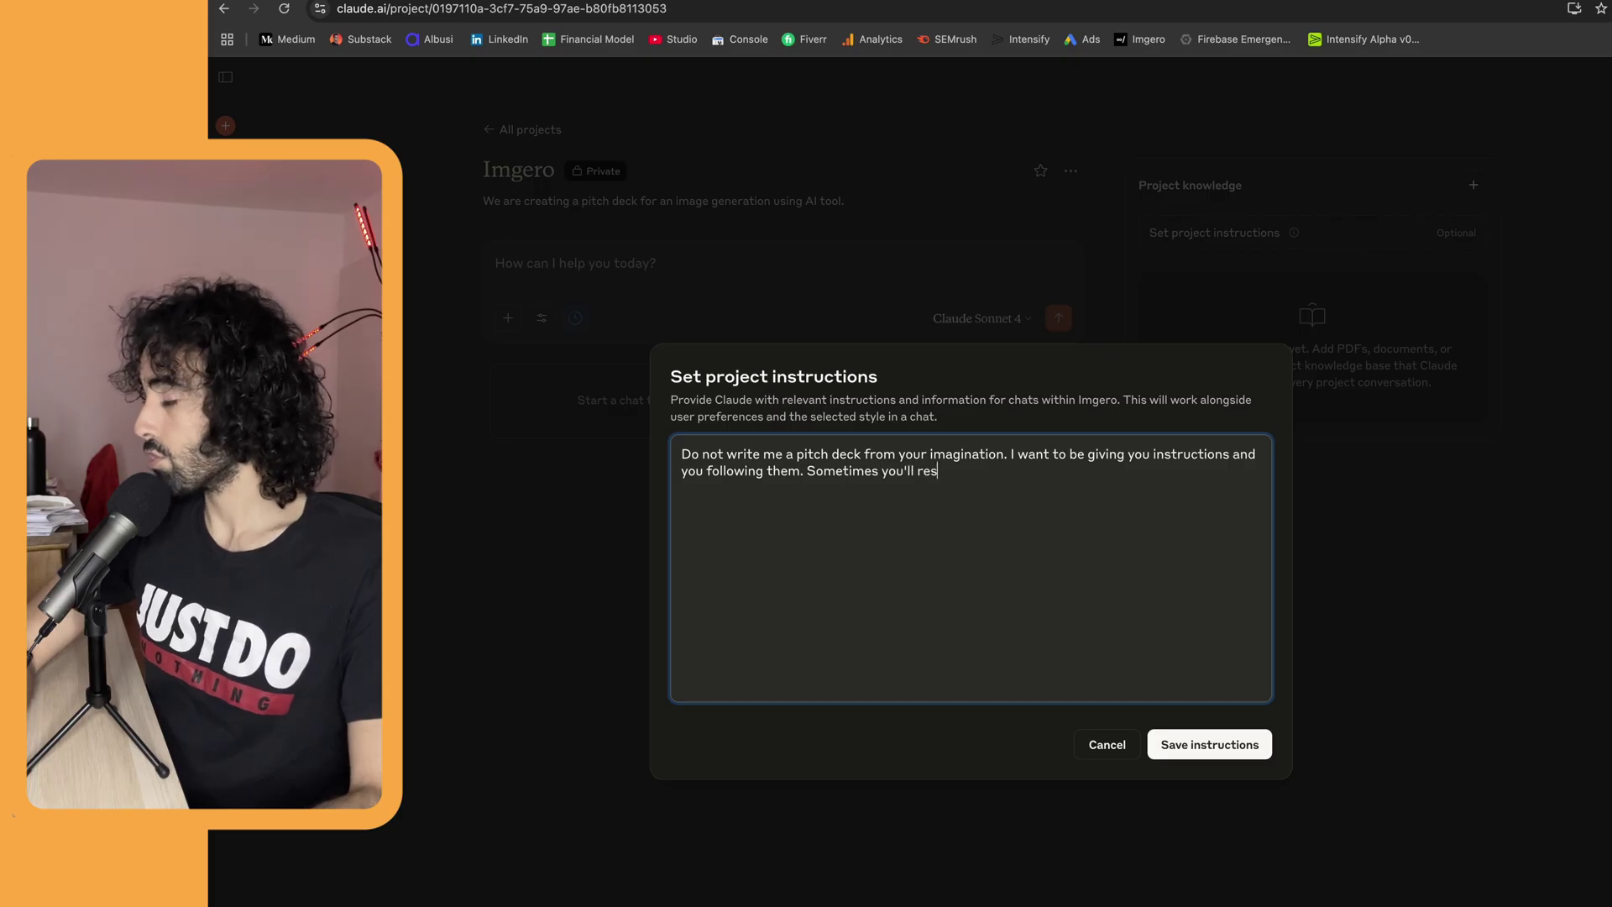
type("earch. Sometimes you'll be")
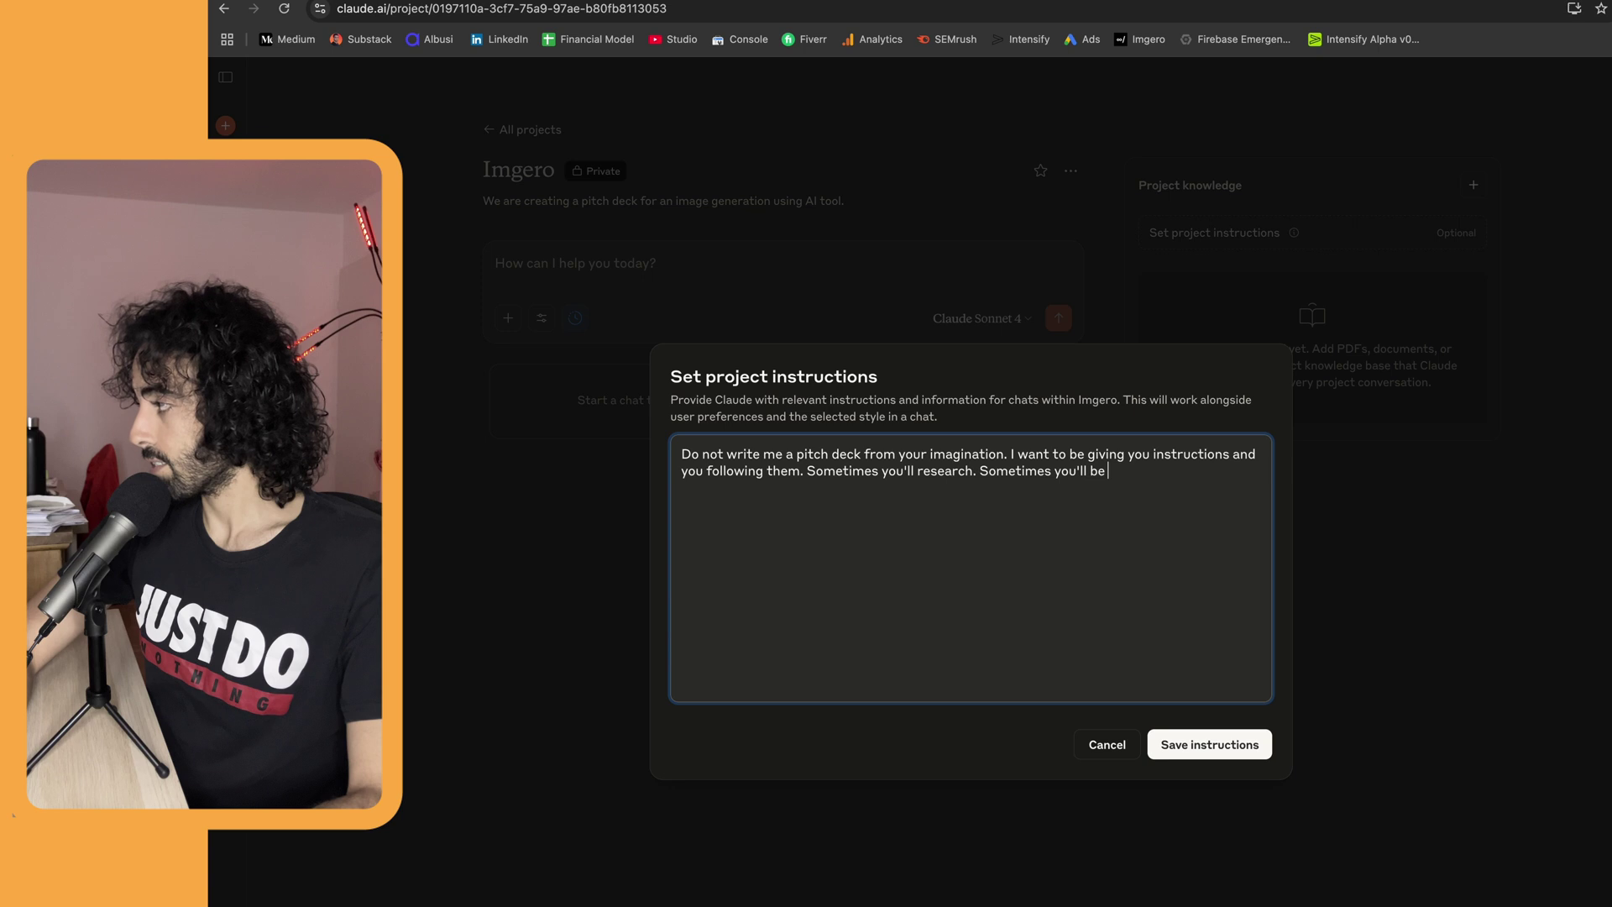
type(" asked to write.")
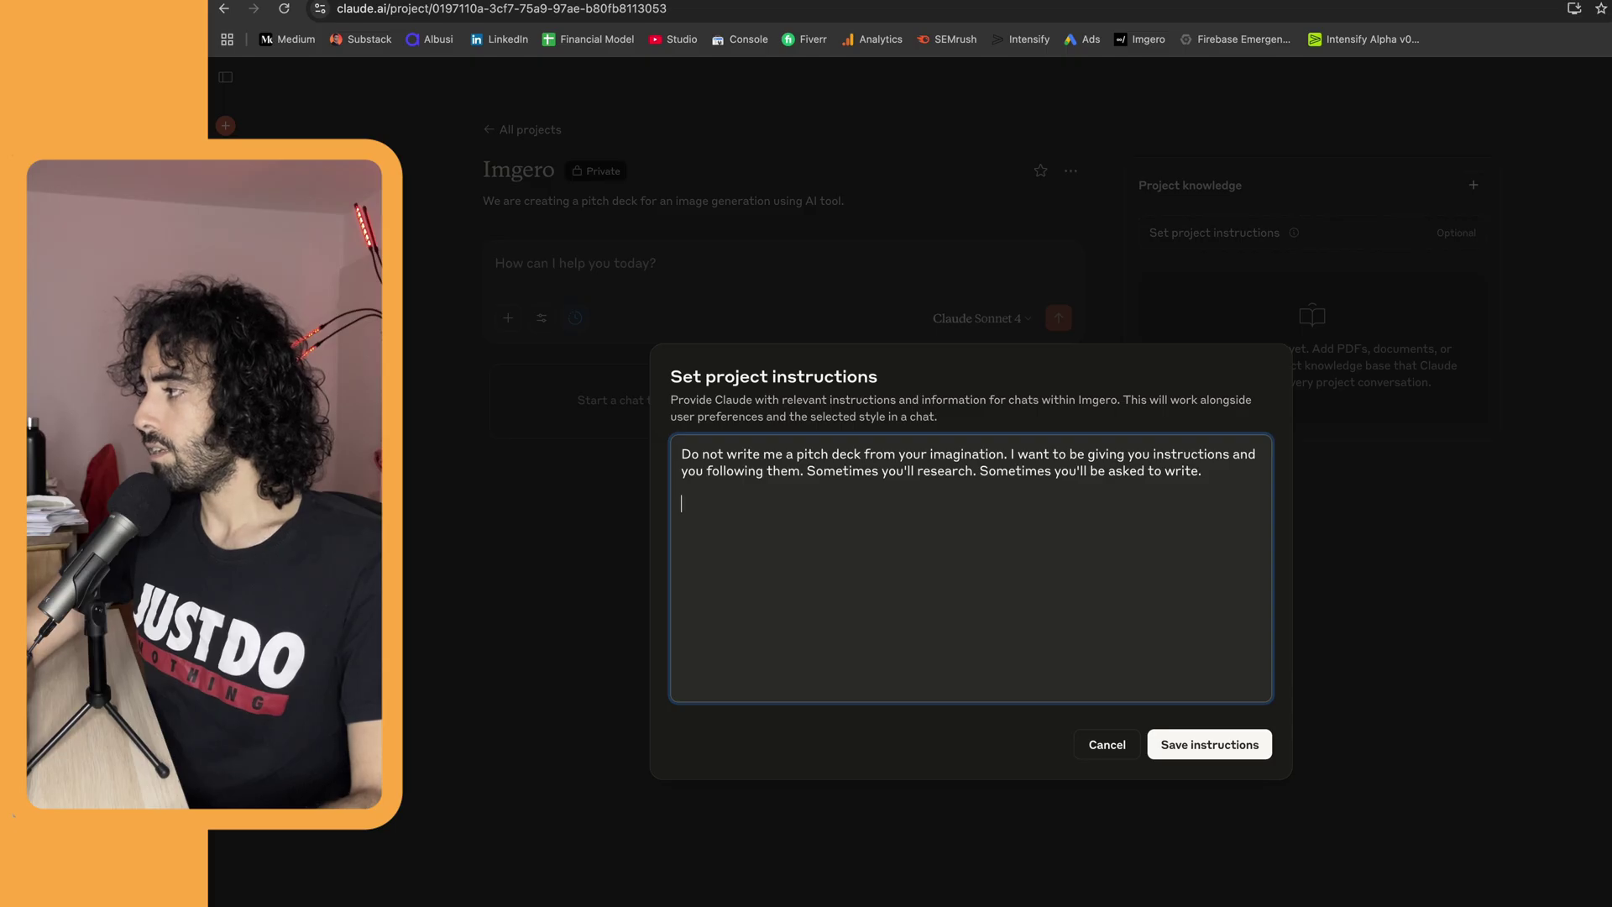
key("Return")
key("Return")
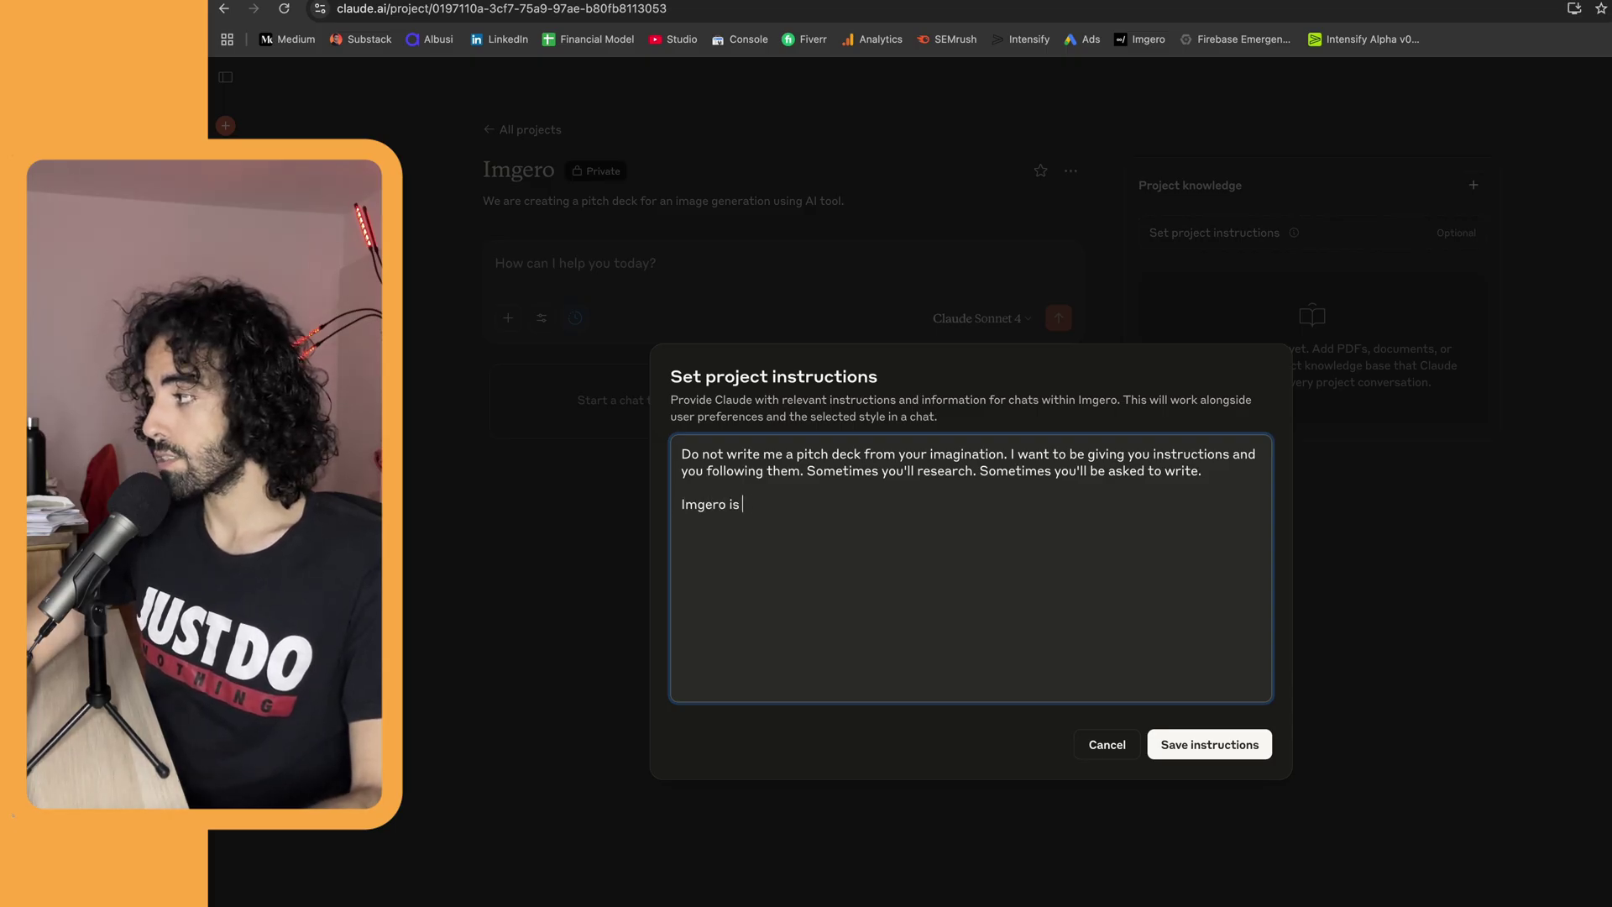
- Add that Imgero is approaching seed funding and wants Nvidia's technological feel, then save the instructions
type("Imgero is approaching a d")
key("BackSpace")
type("se")
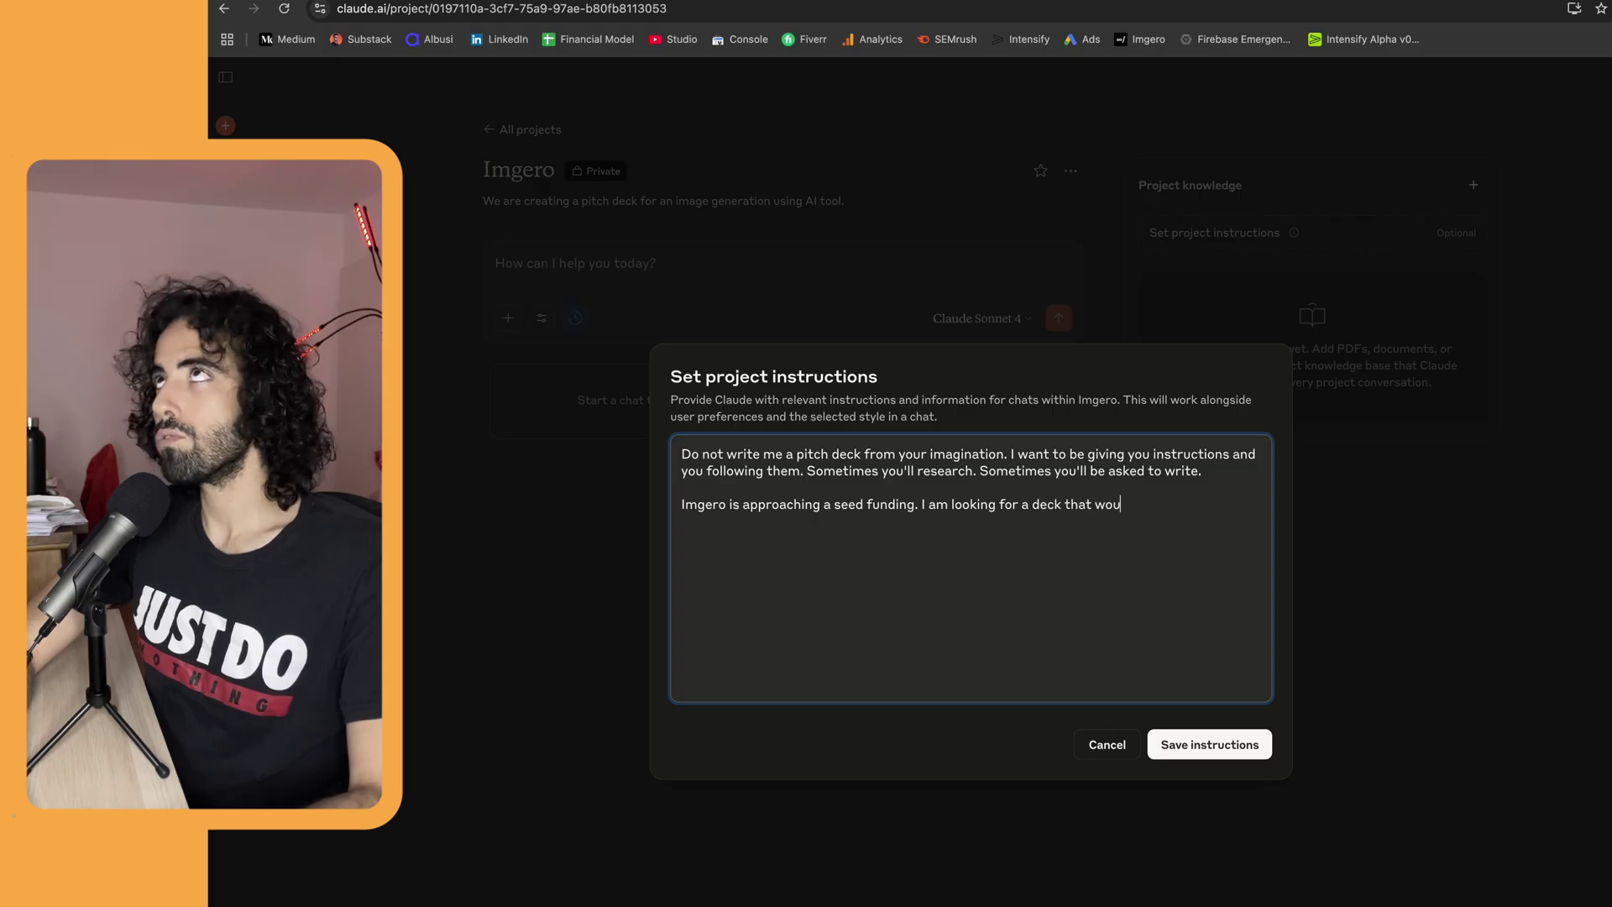
type("ld resemble the likes of Nvidia's deck.")
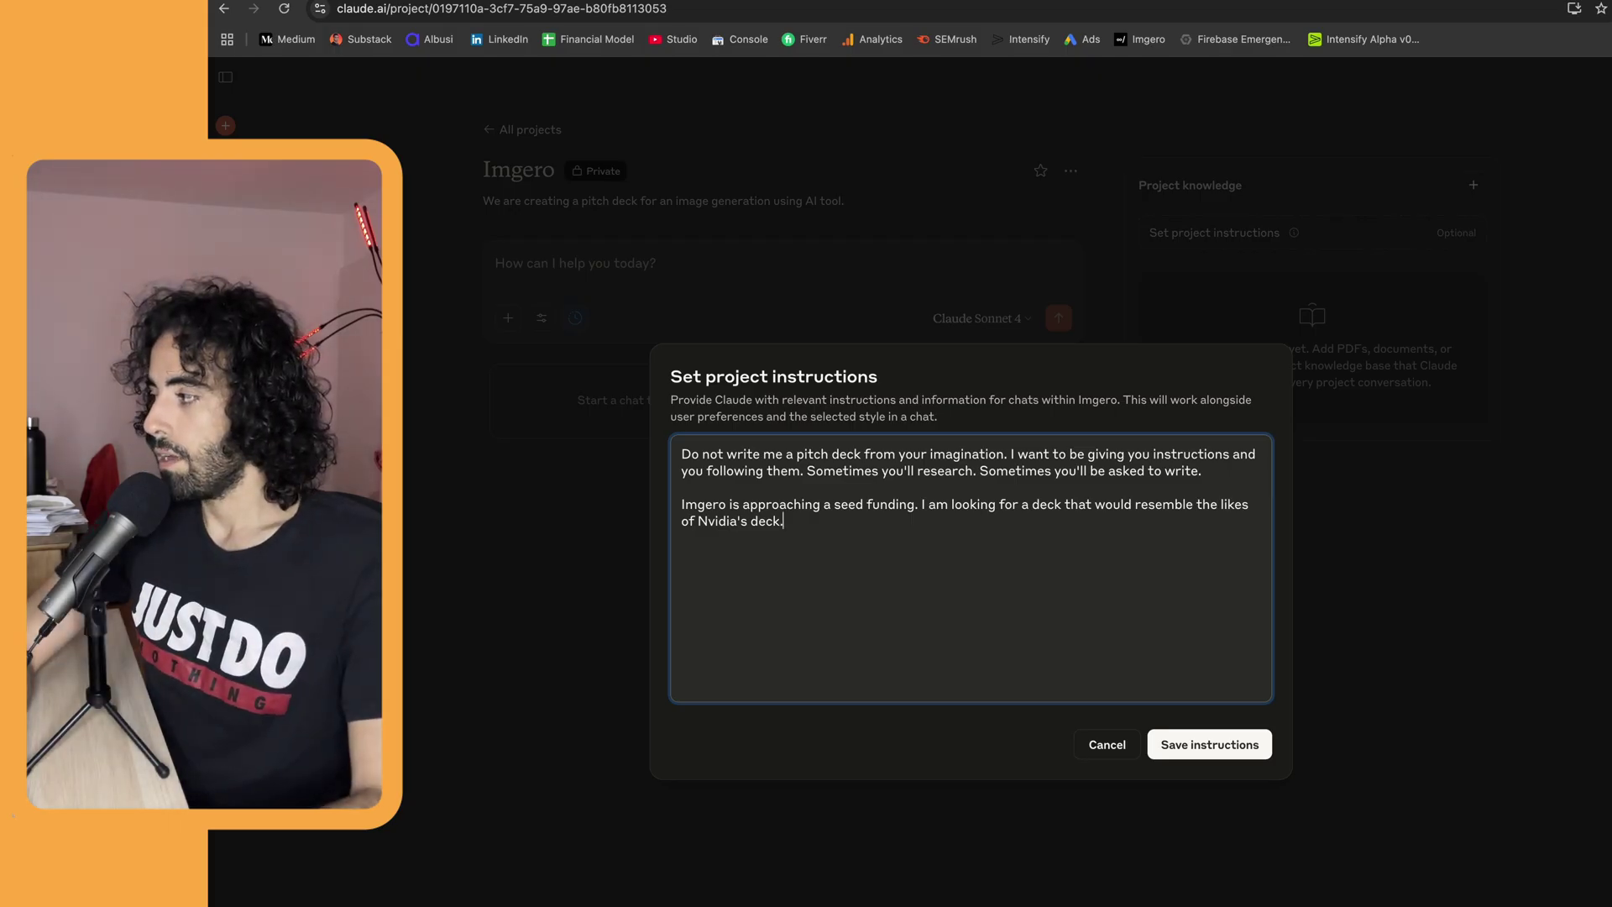
type("technology")
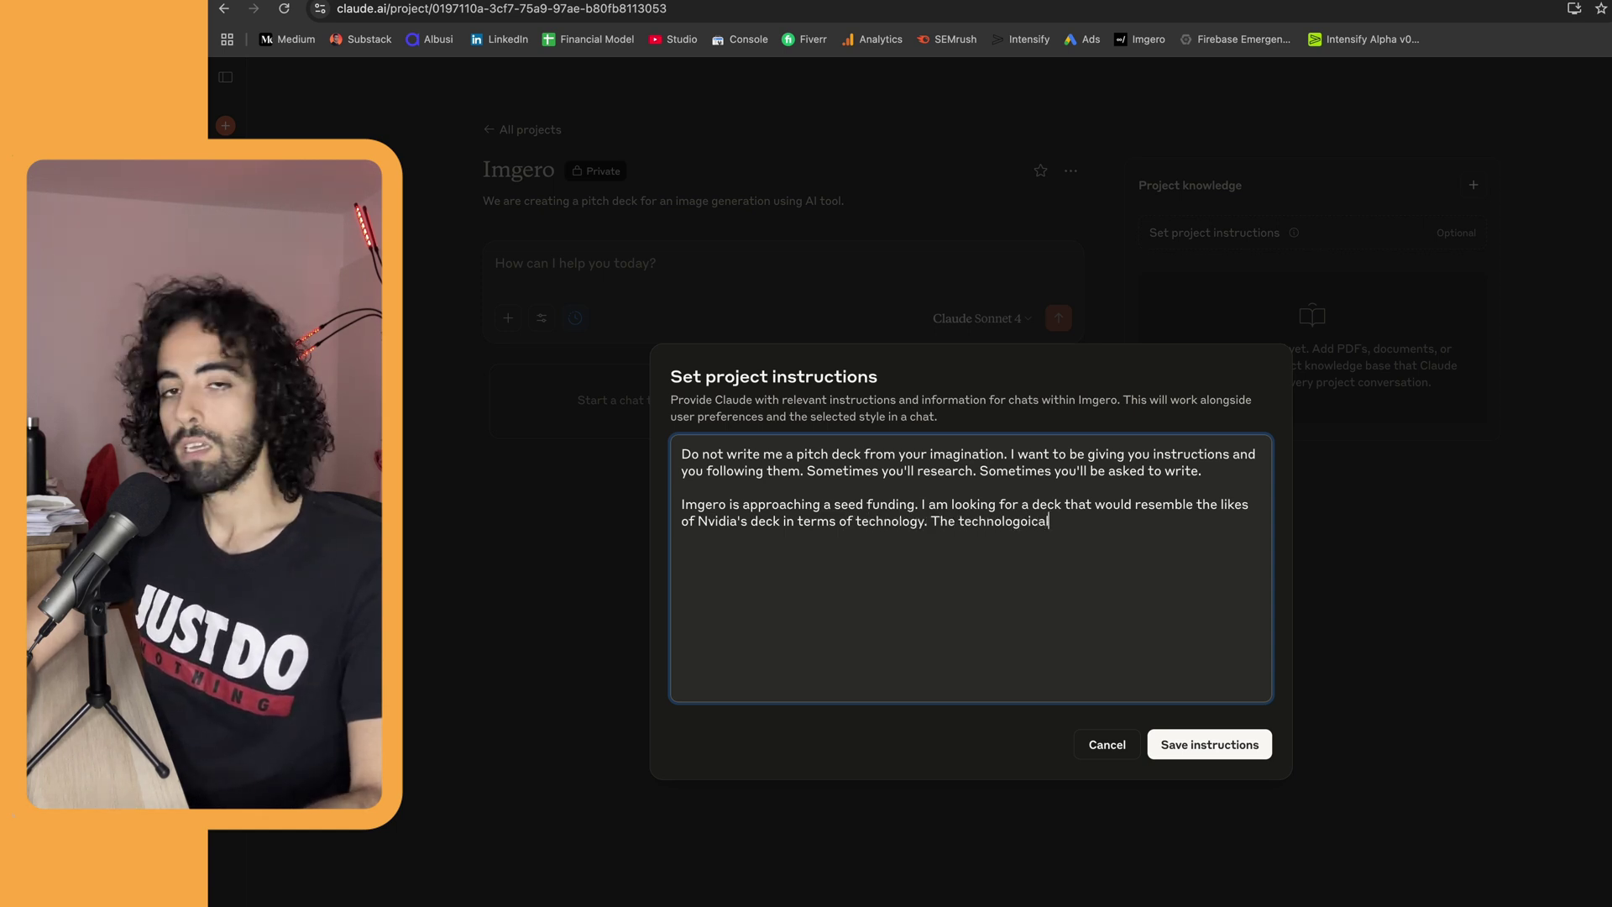
type("l")
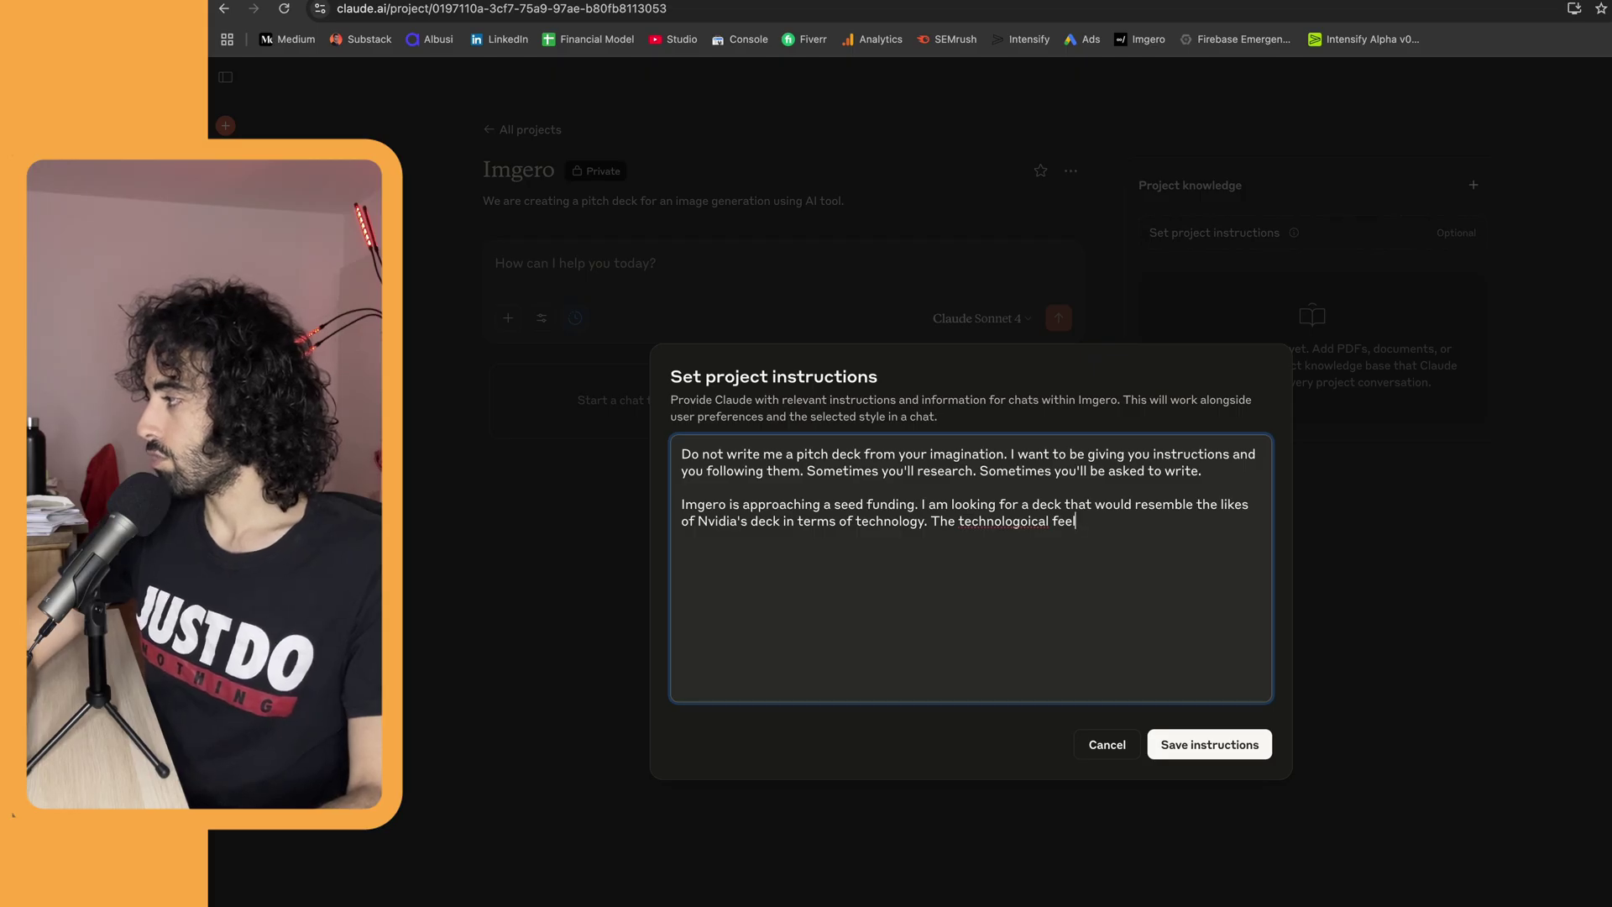
key("BackSpace")
type("ical feel of")
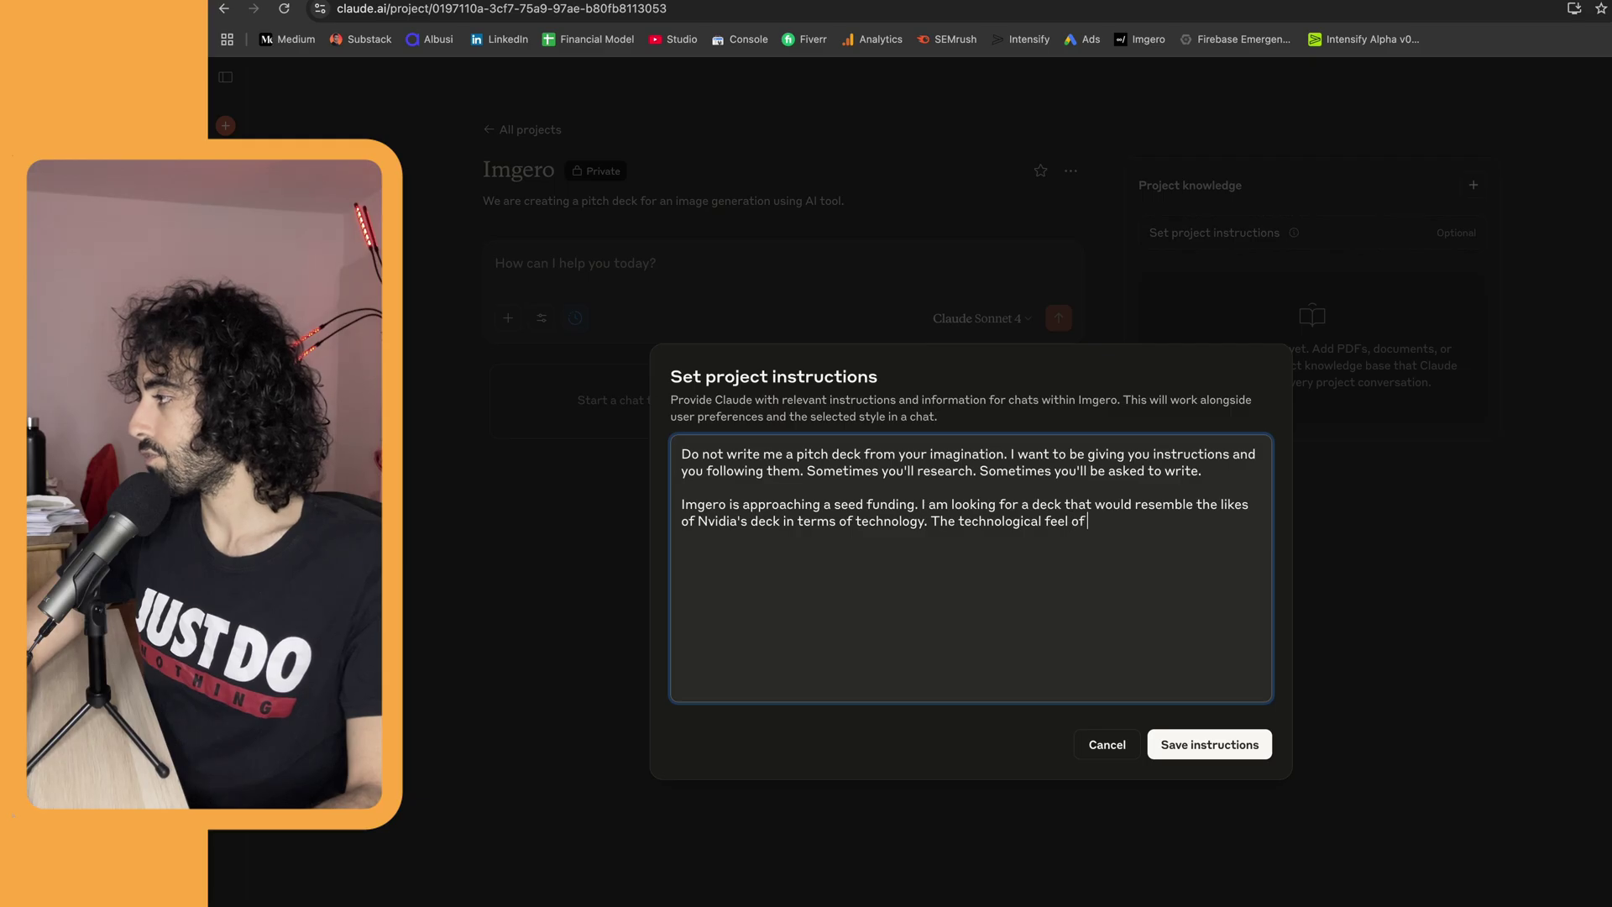
type(" a new invention.")
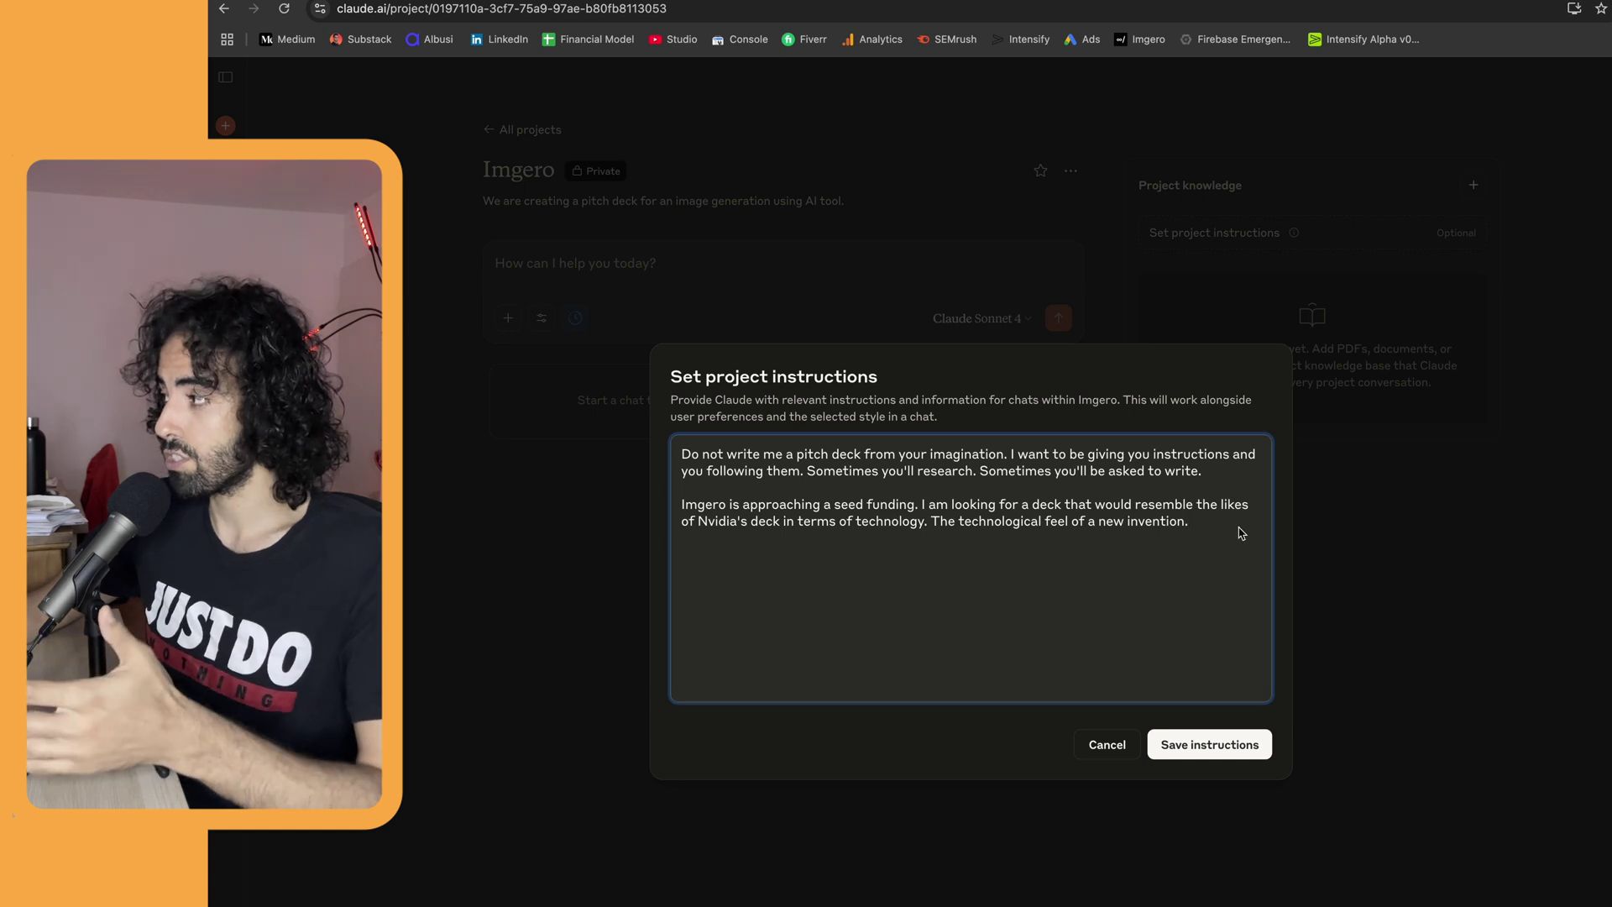
left_click(1213, 746)
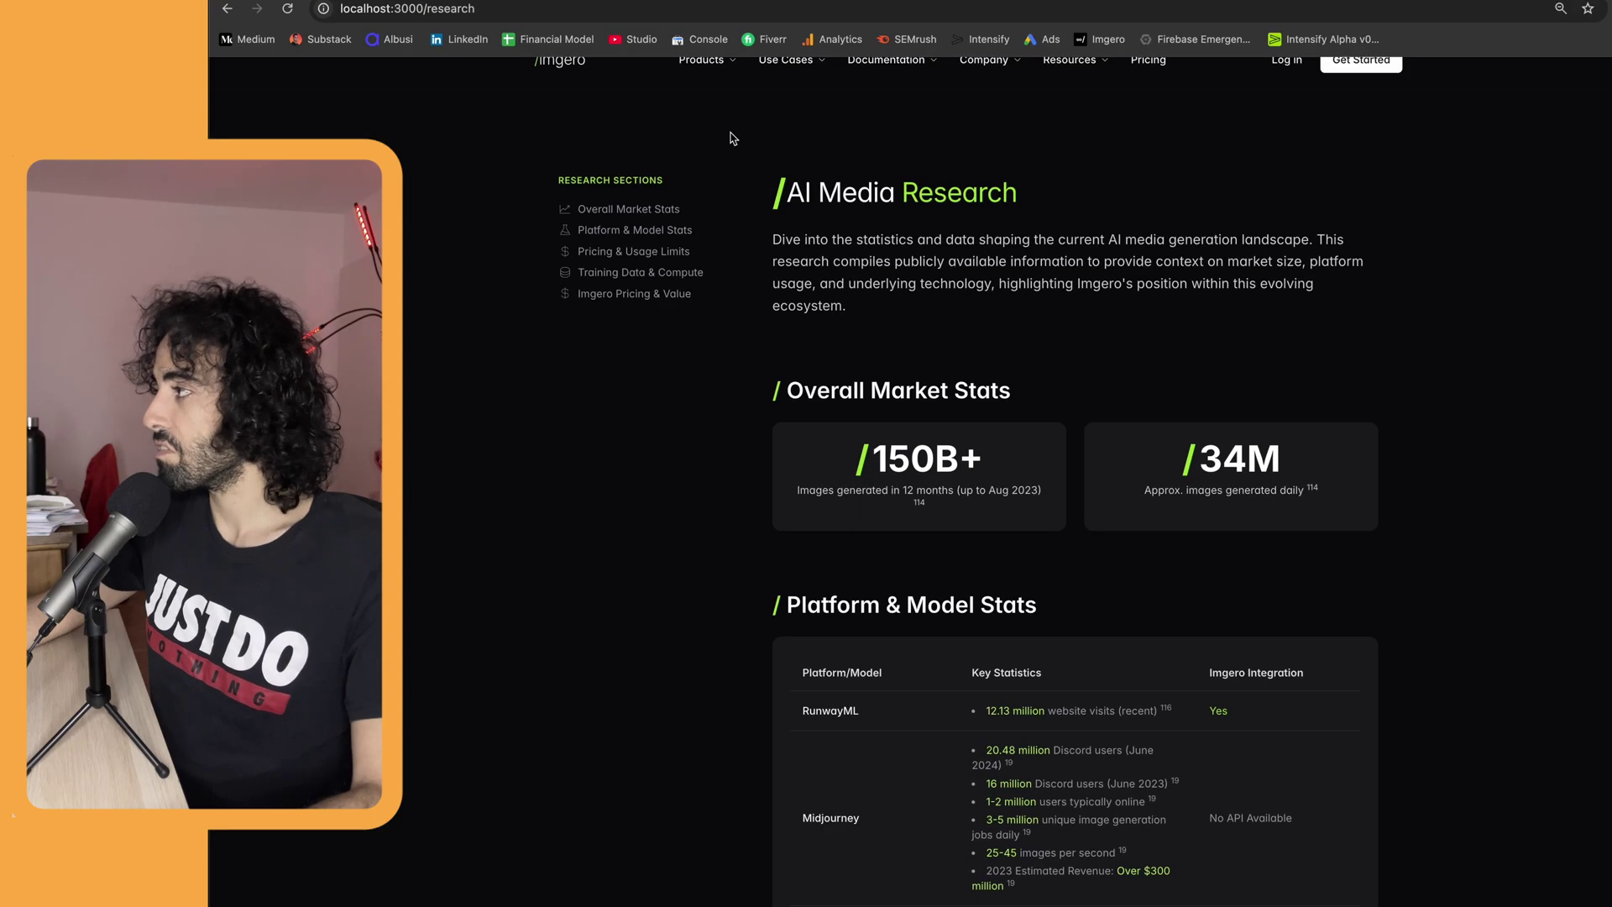
- Return to the Imgero home page and preview it for printing, then cancel
scroll(822, 363, "up", 1)
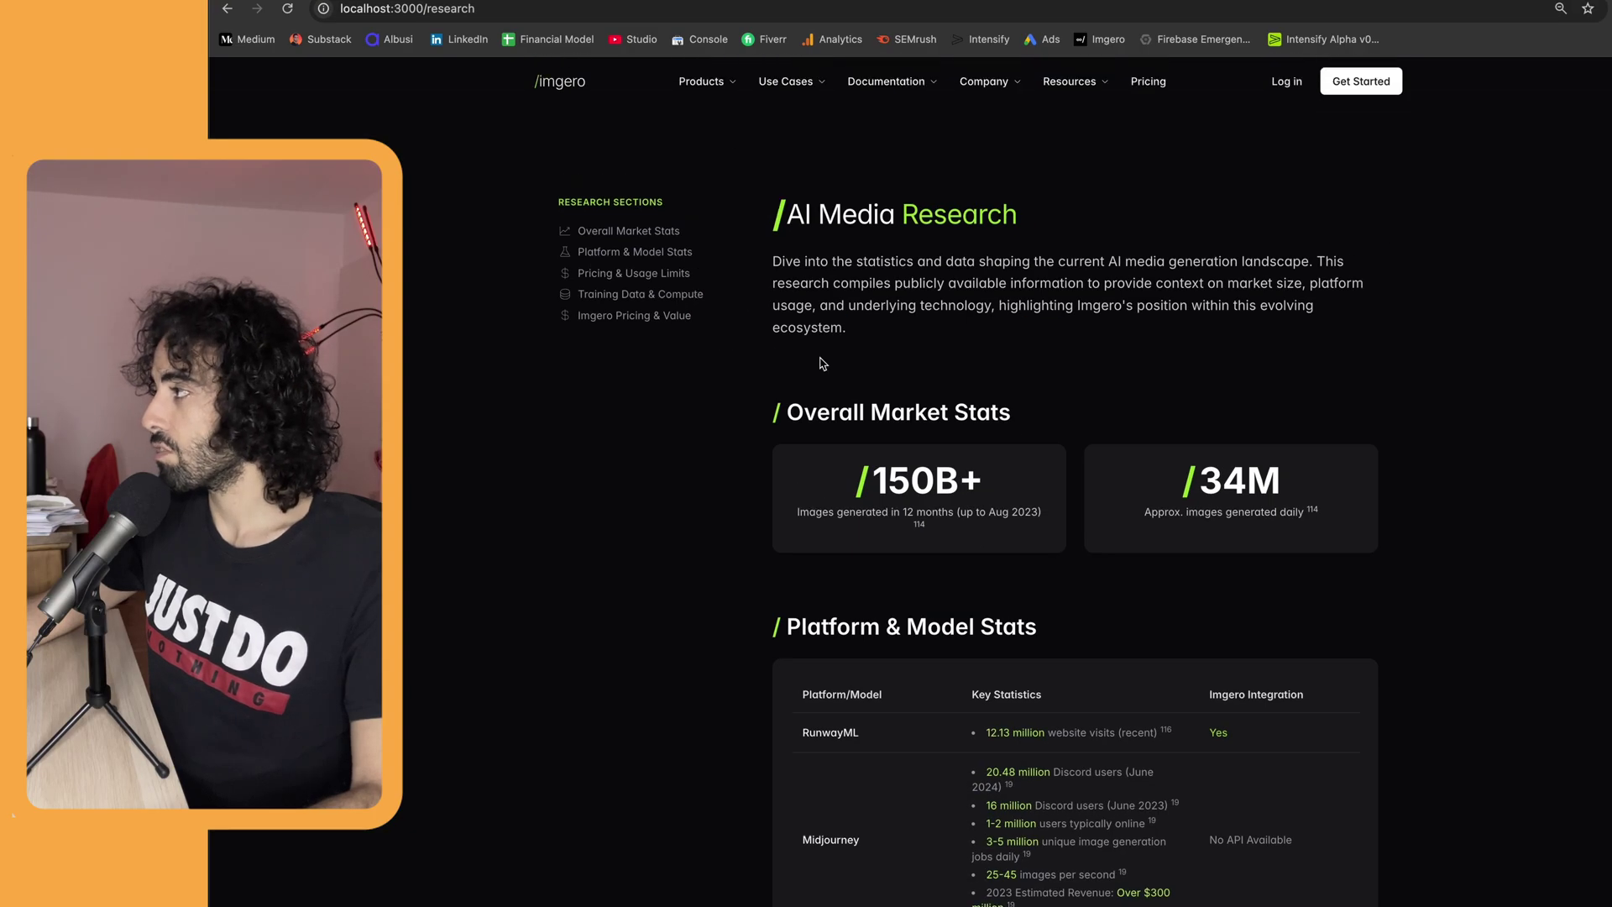
left_click(580, 84)
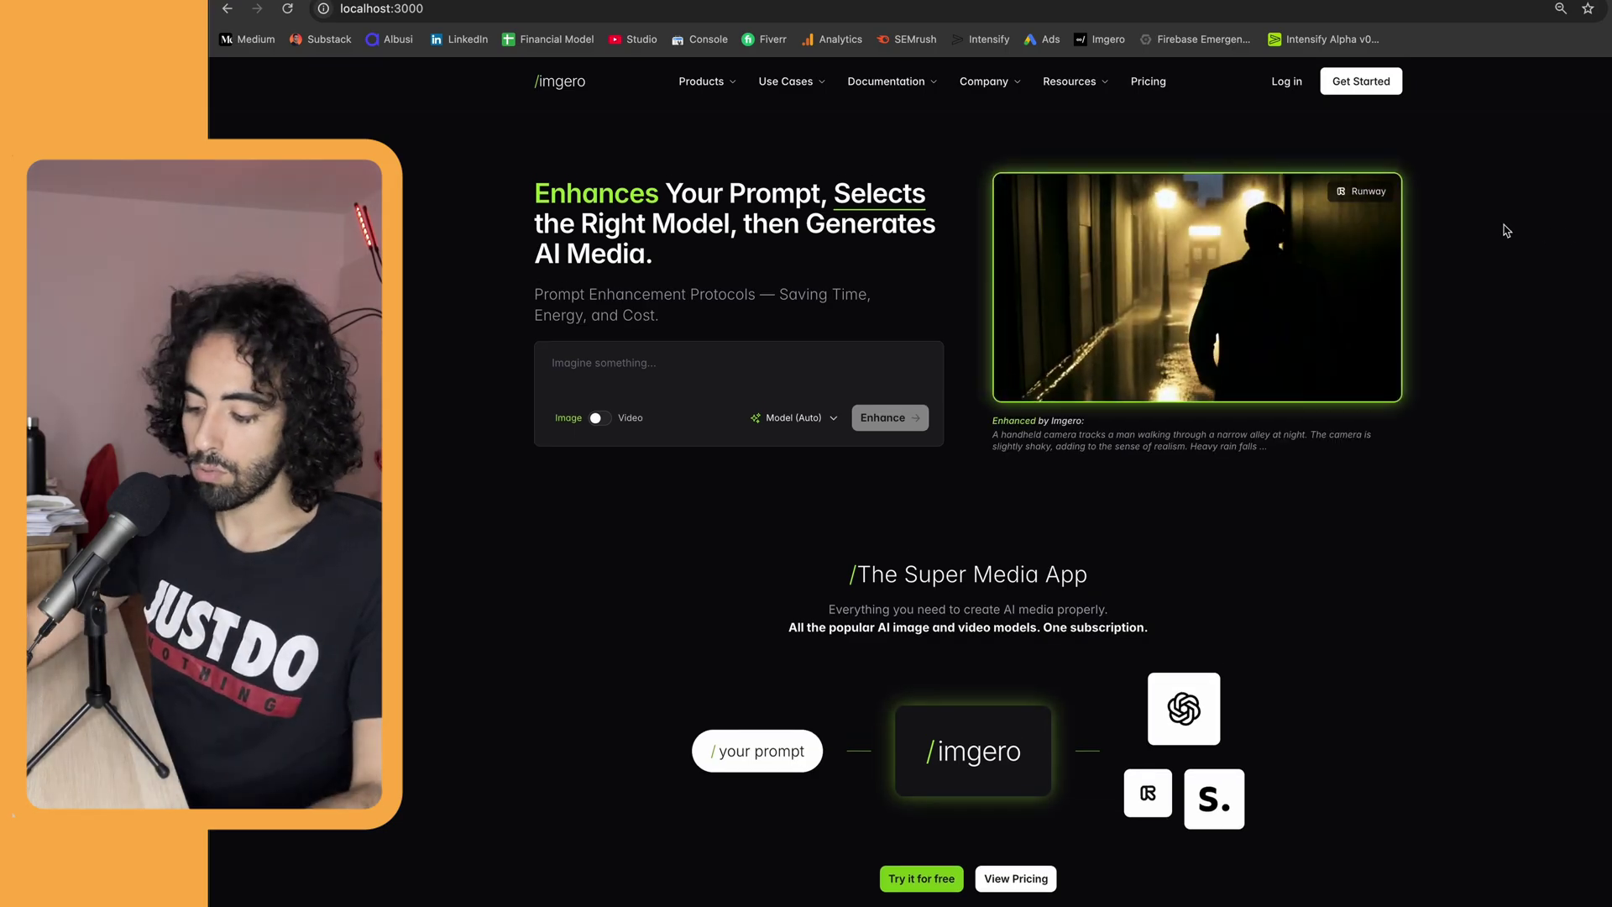
key("ctrl+p")
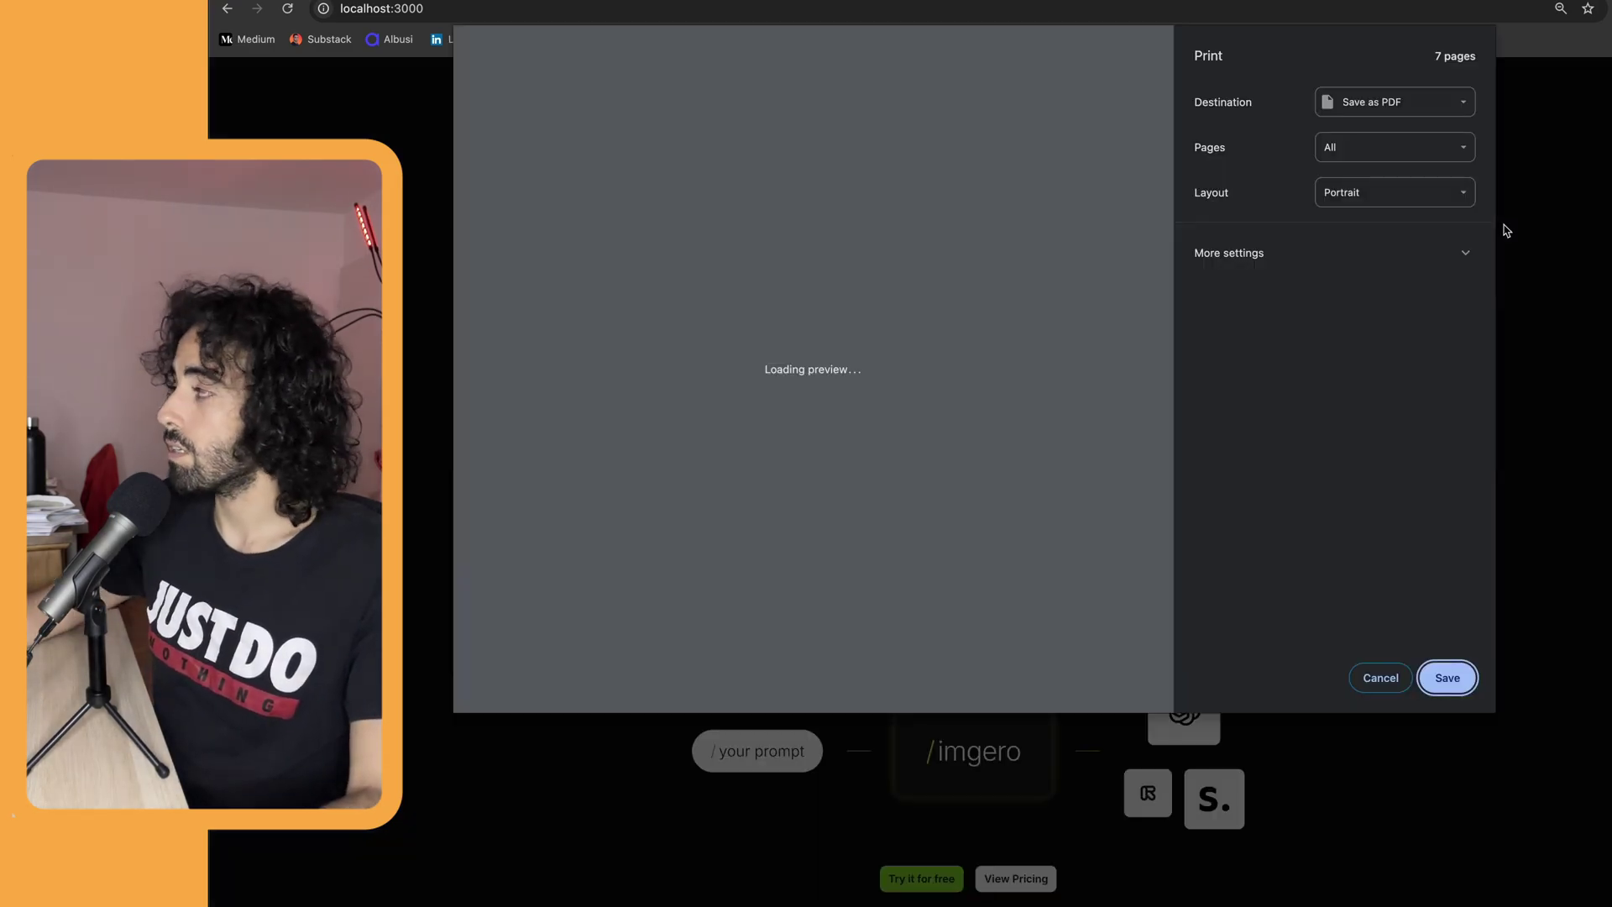
scroll(916, 361, "down", 20)
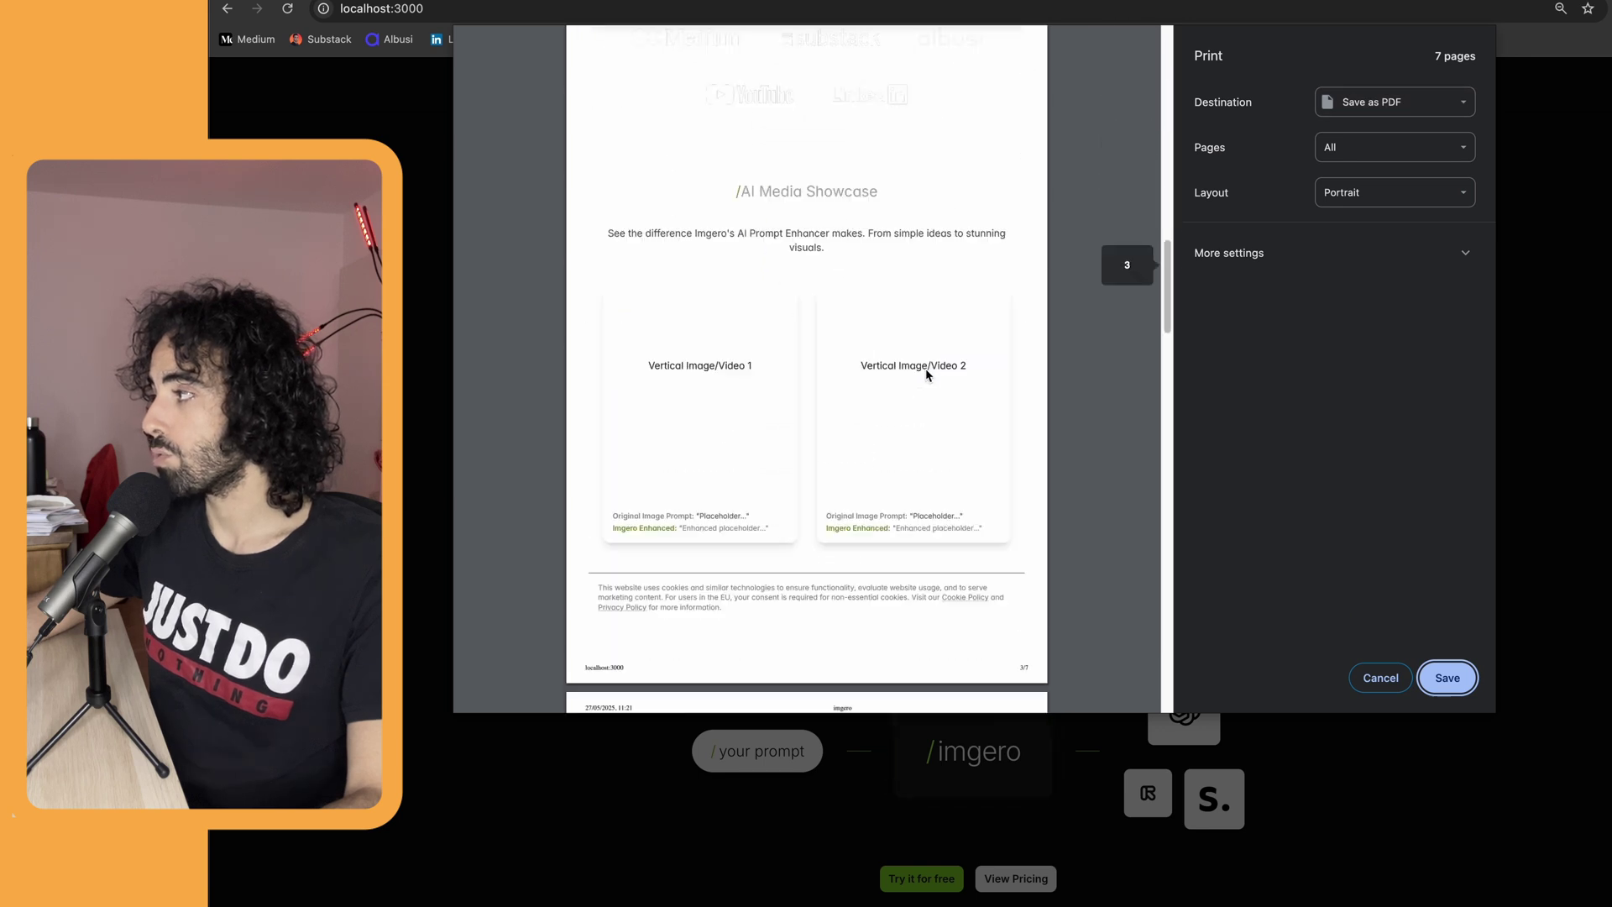
key("Escape")
scroll(1081, 87, "up", 8)
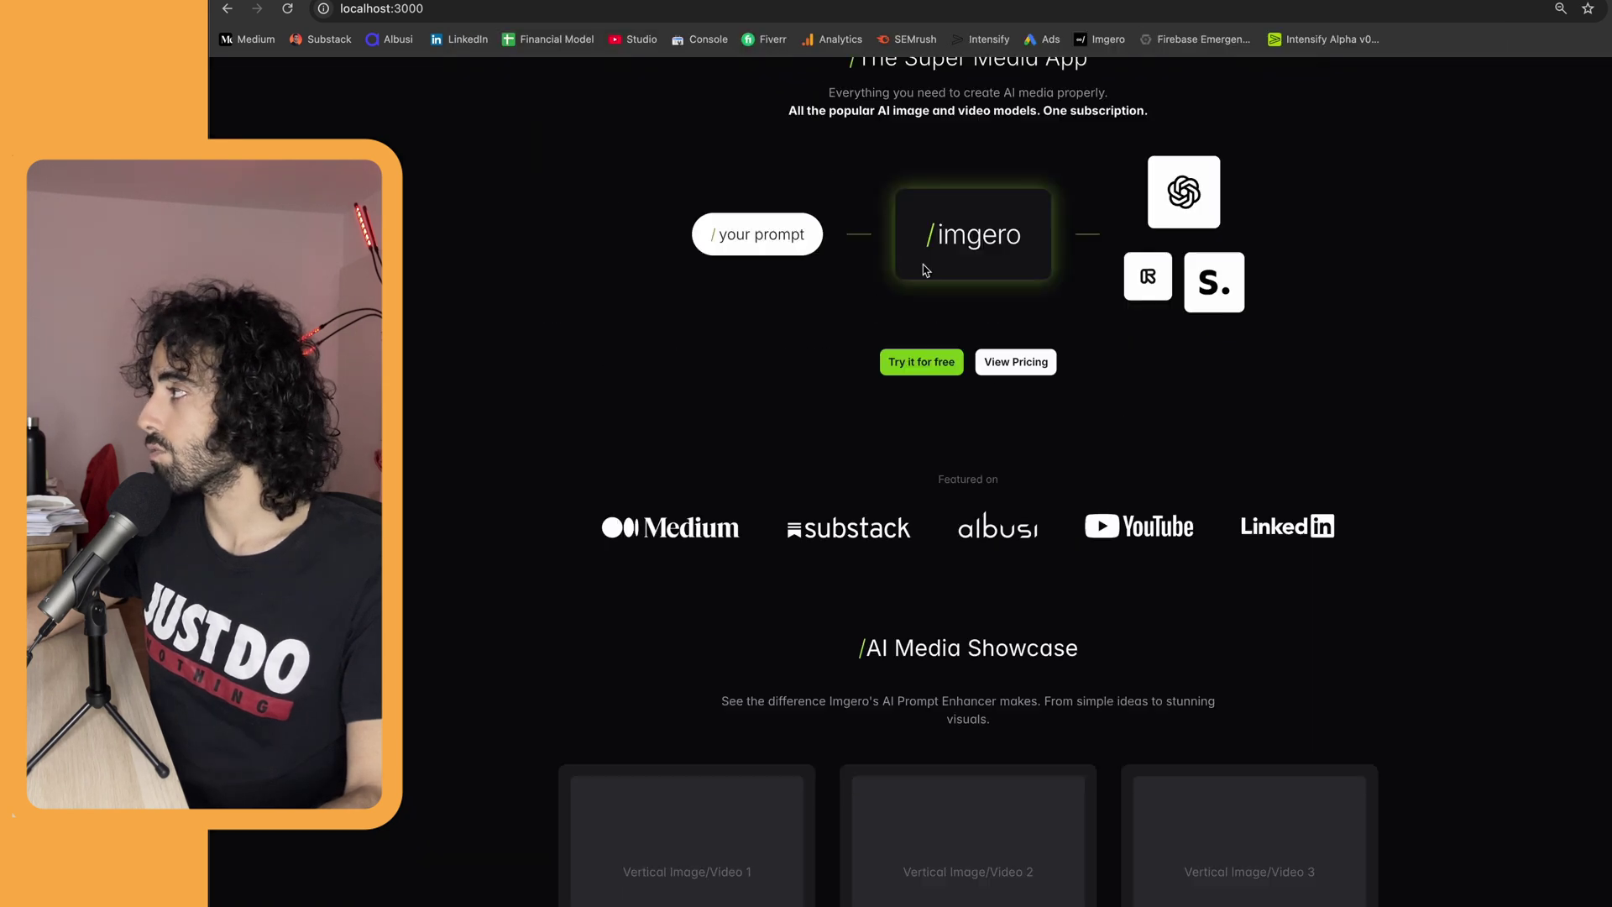
- Export the AI Media Research page as imgero.pdf to the Desktop
mouse_move(1081, 87)
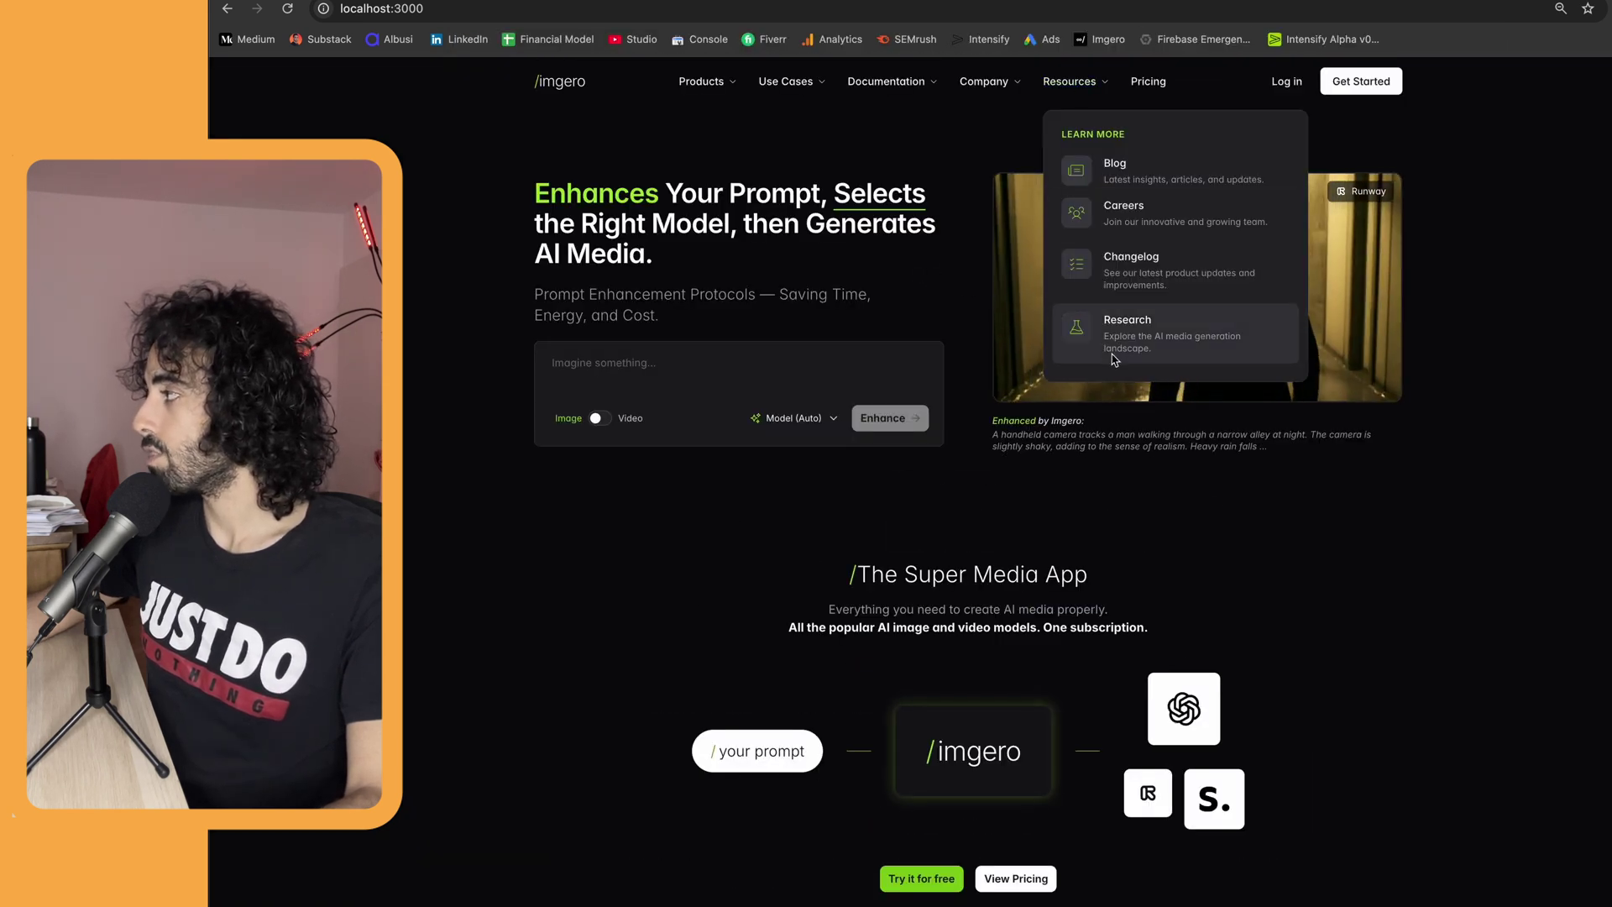
left_click(1105, 329)
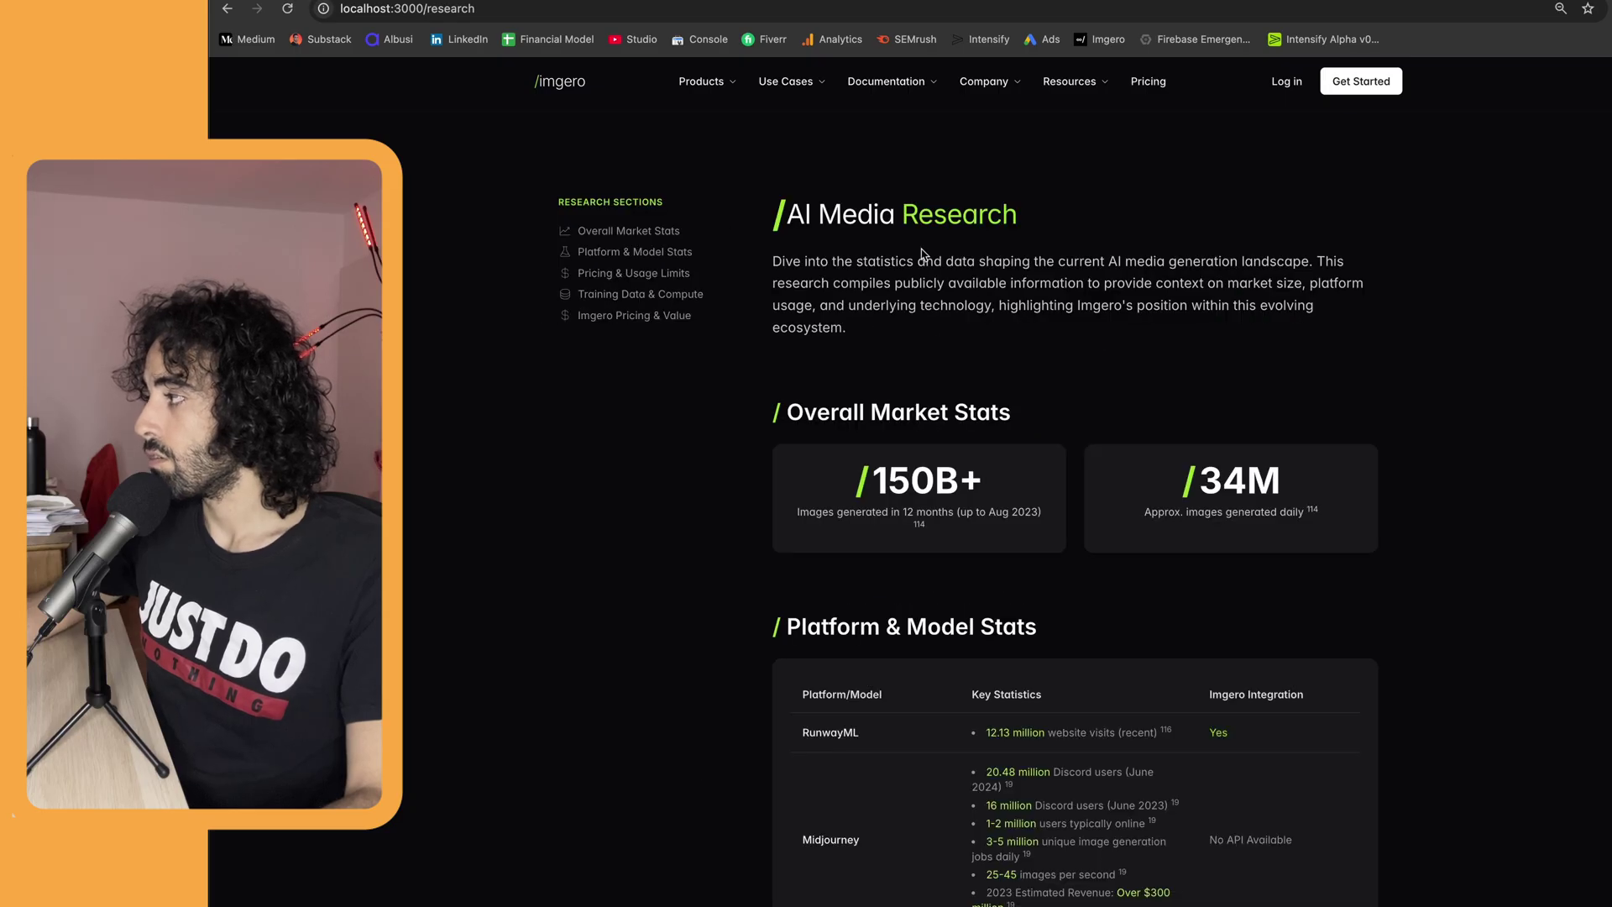
scroll(869, 416, "down", 15)
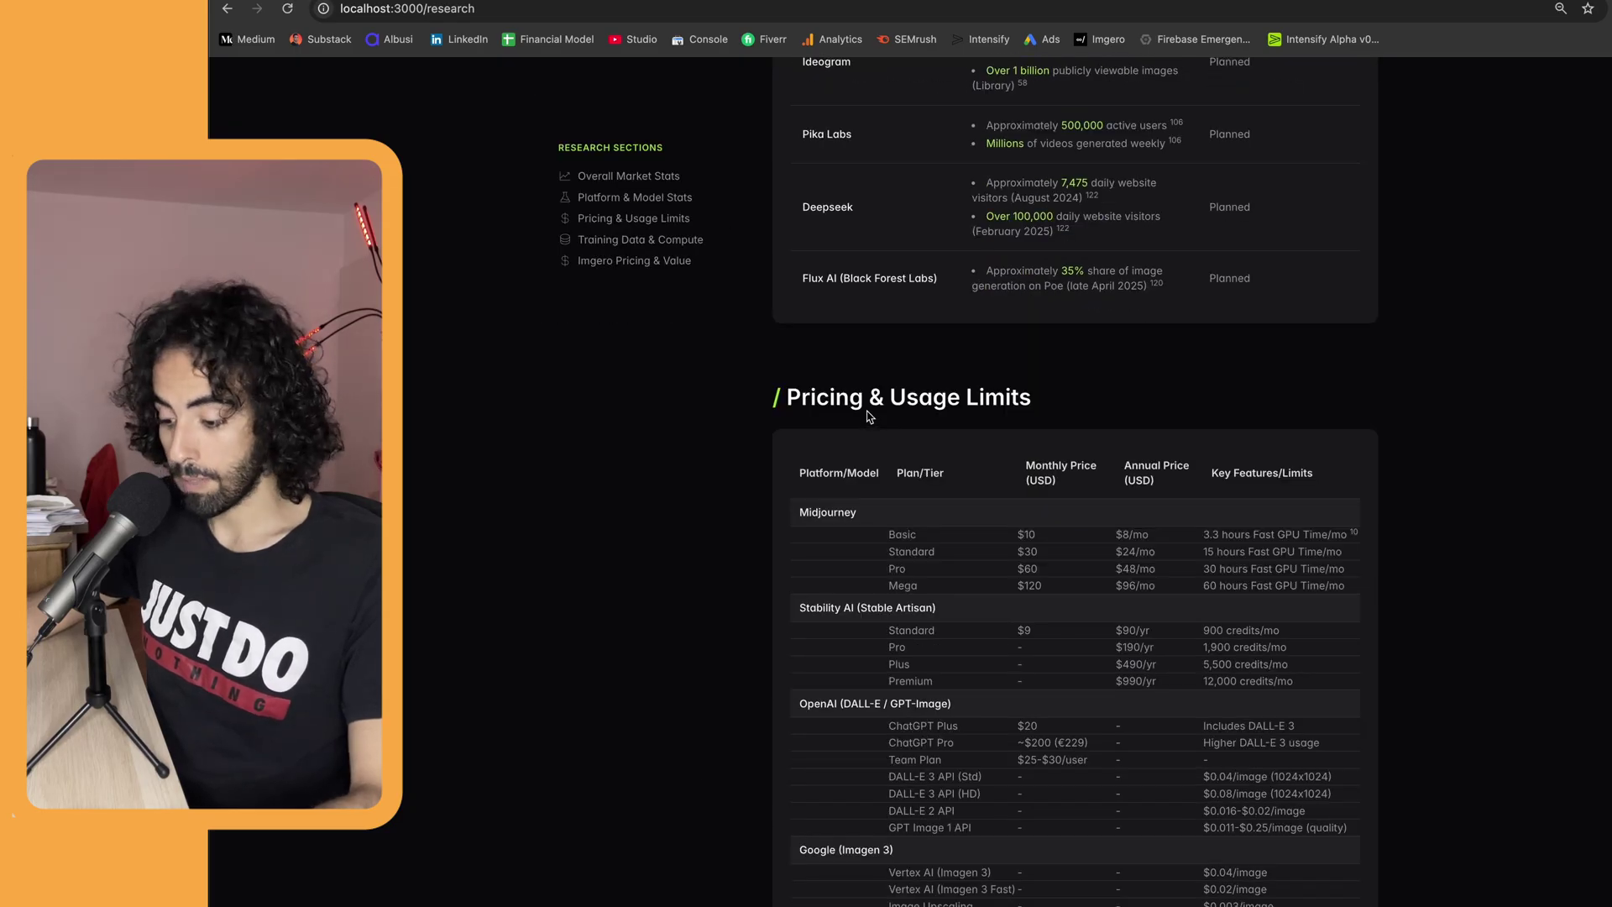
key("super+p")
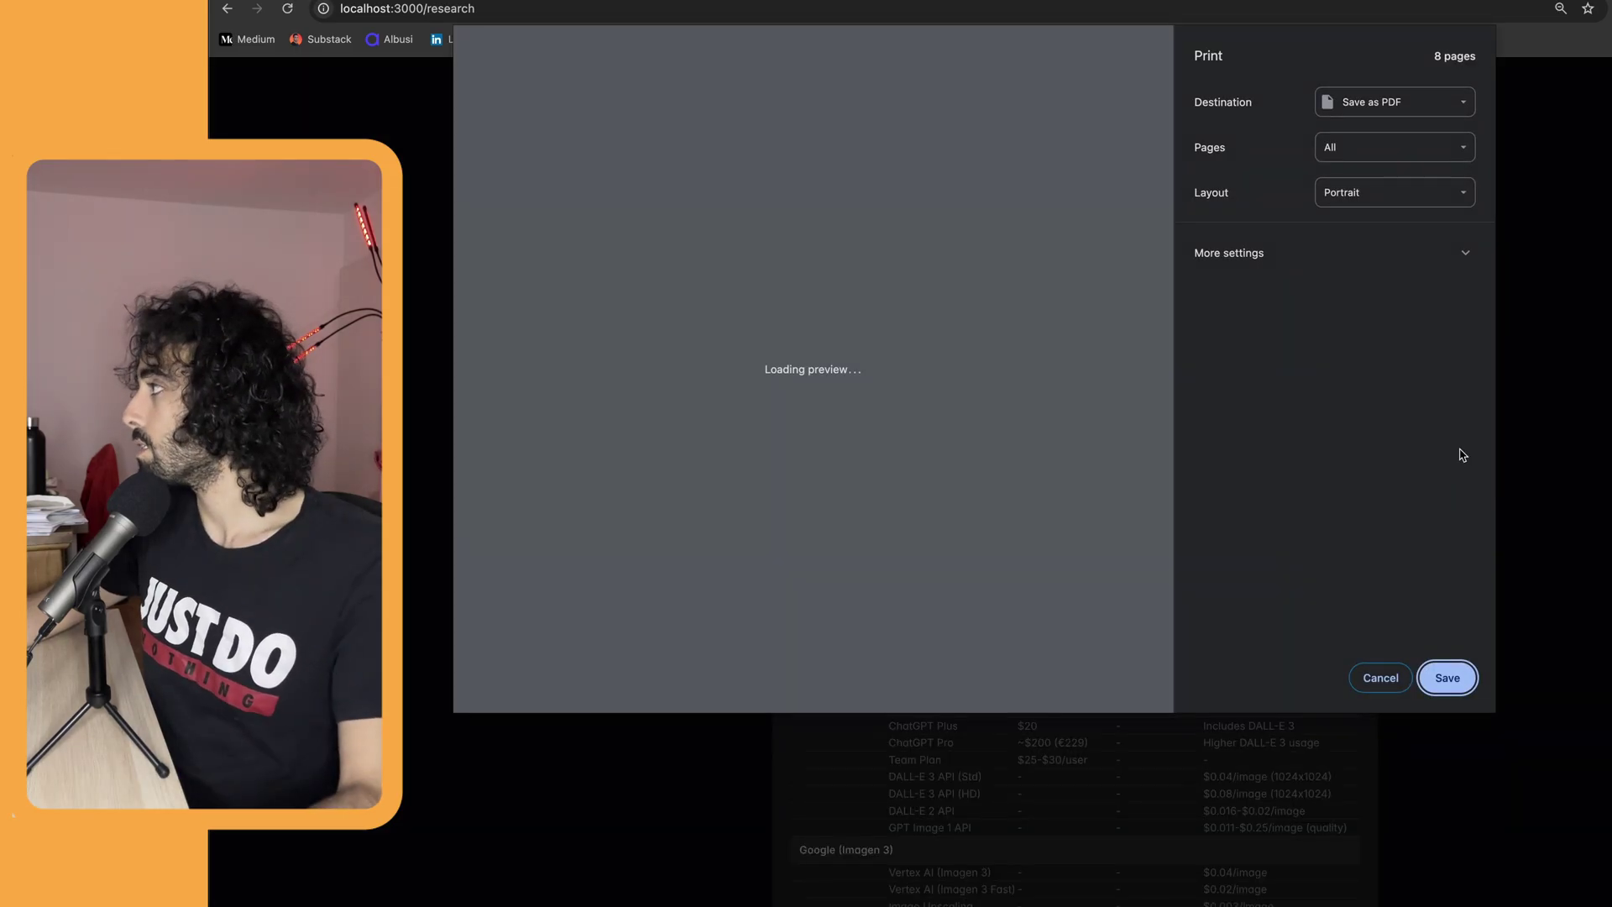
scroll(729, 550, "down", 20)
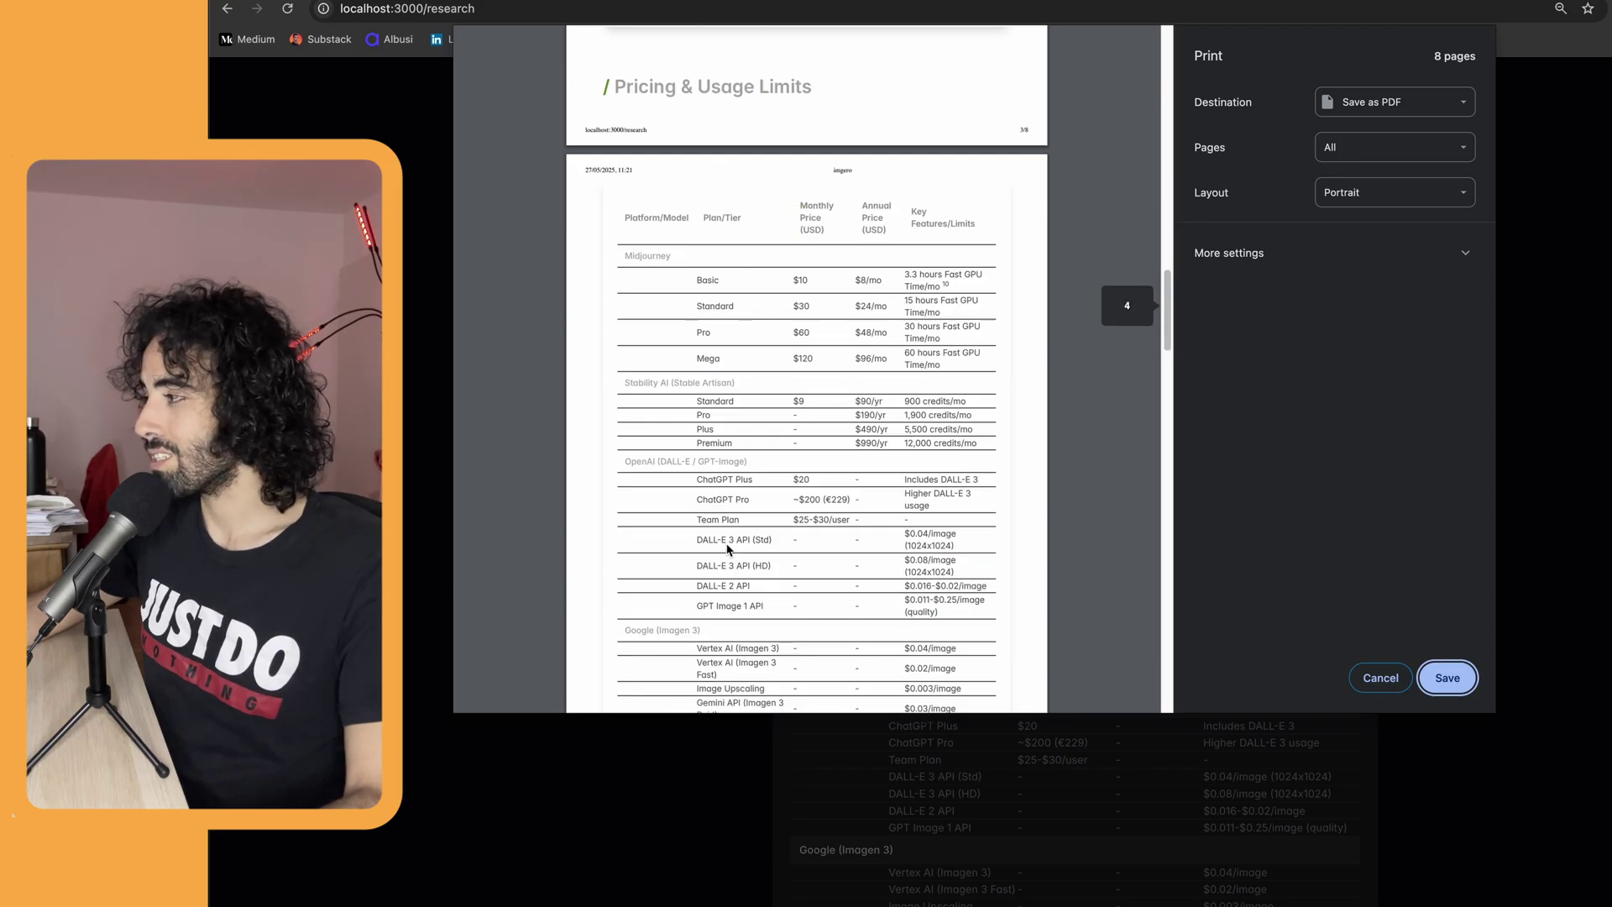
scroll(729, 550, "down", 10)
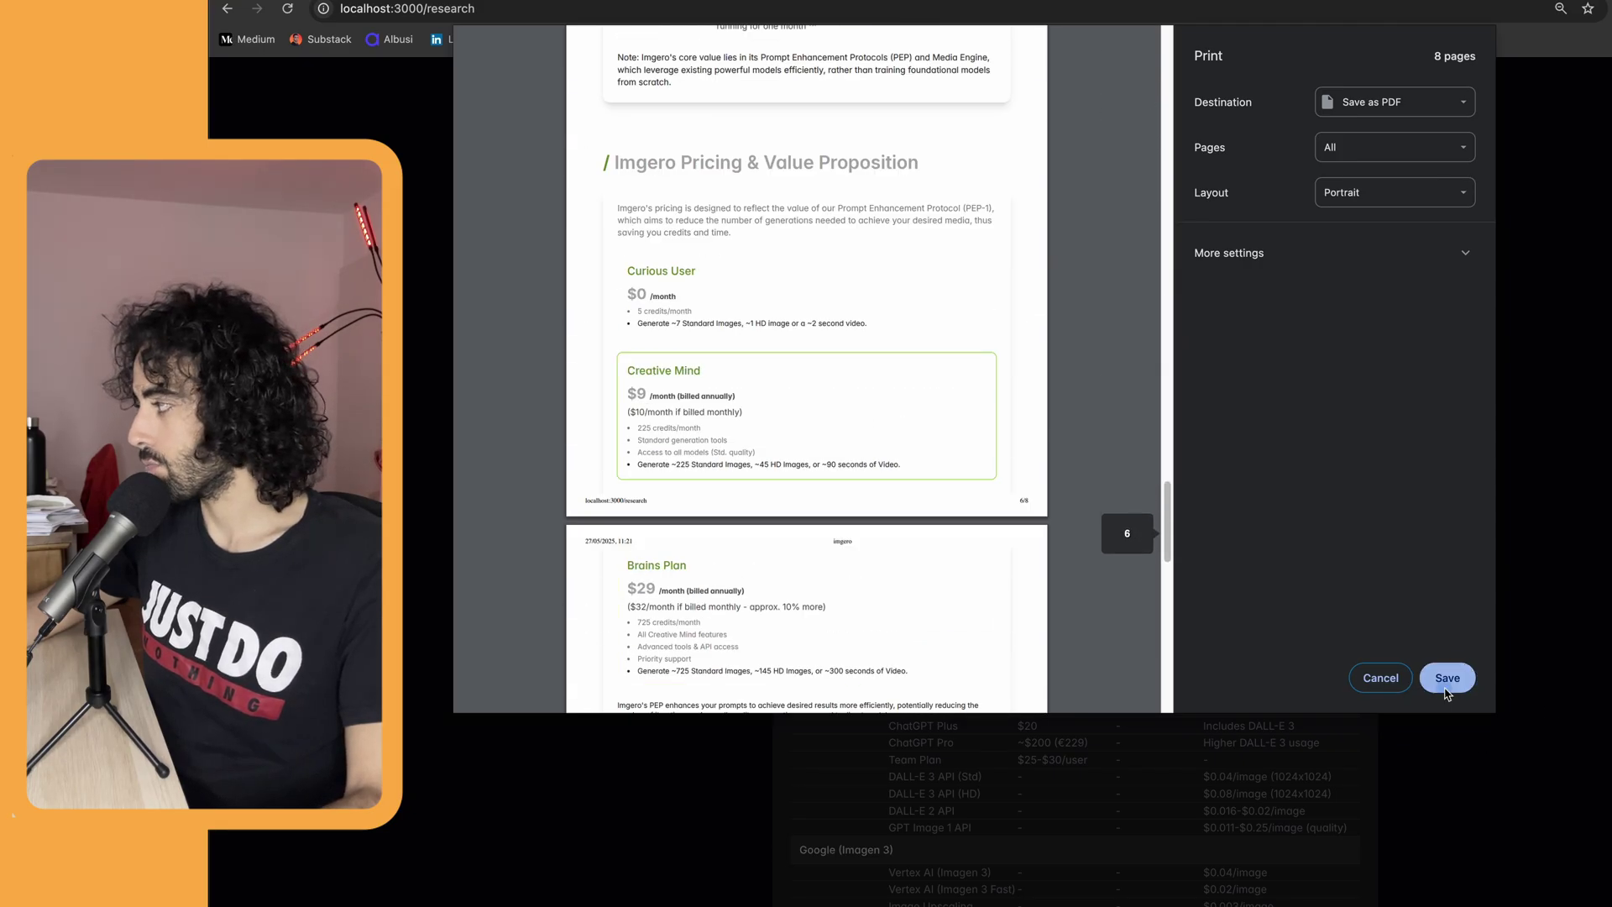
left_click(1446, 691)
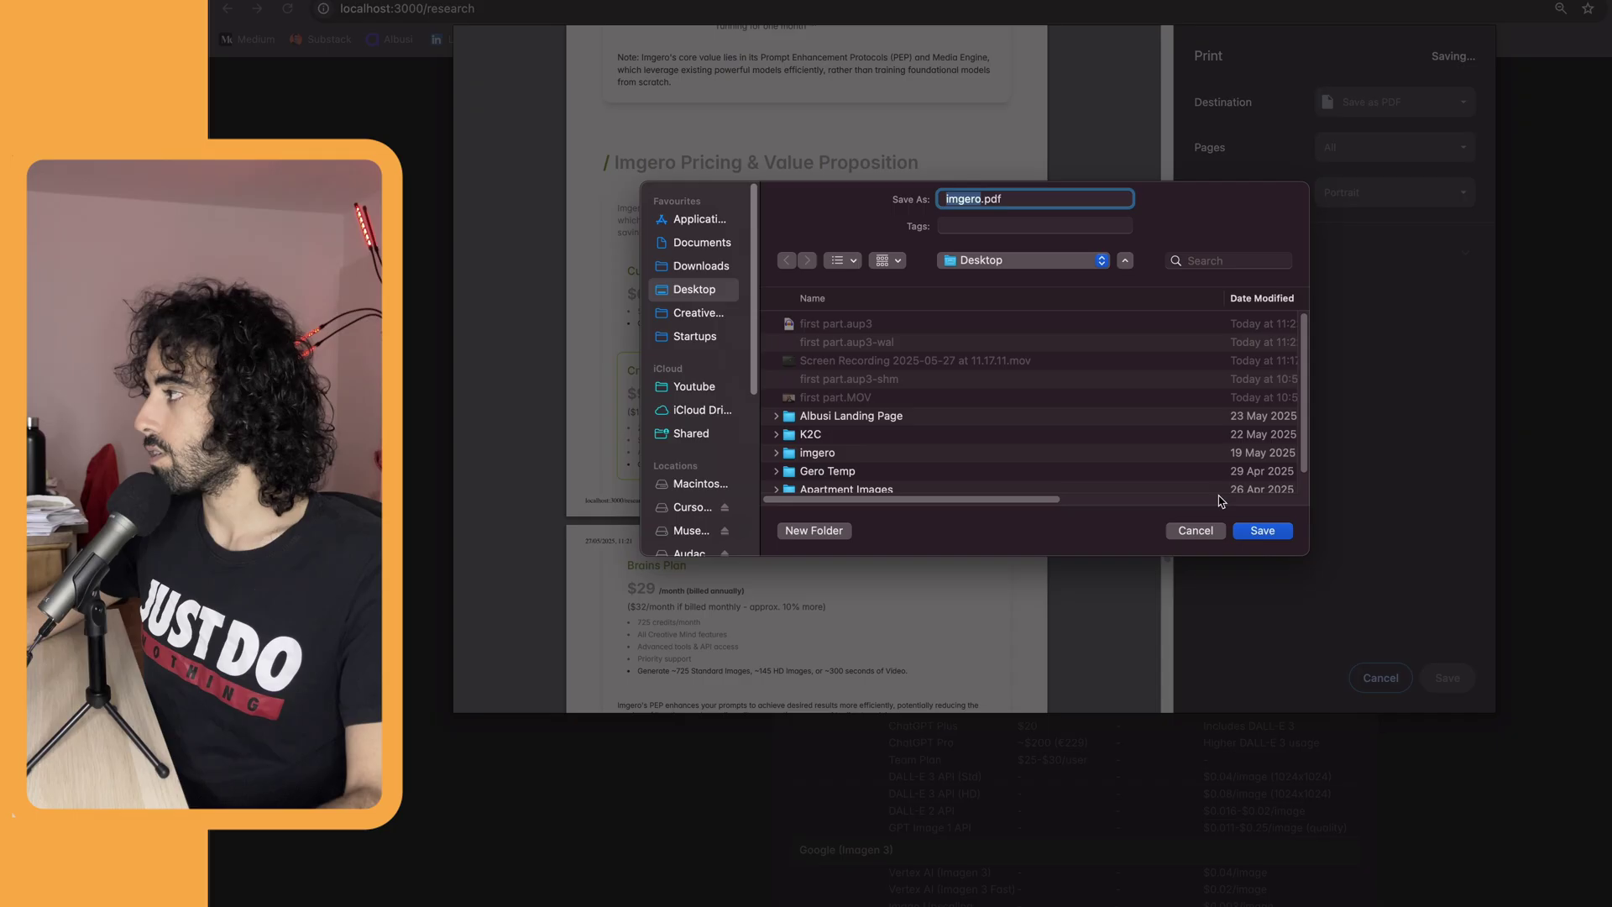
left_click(1261, 530)
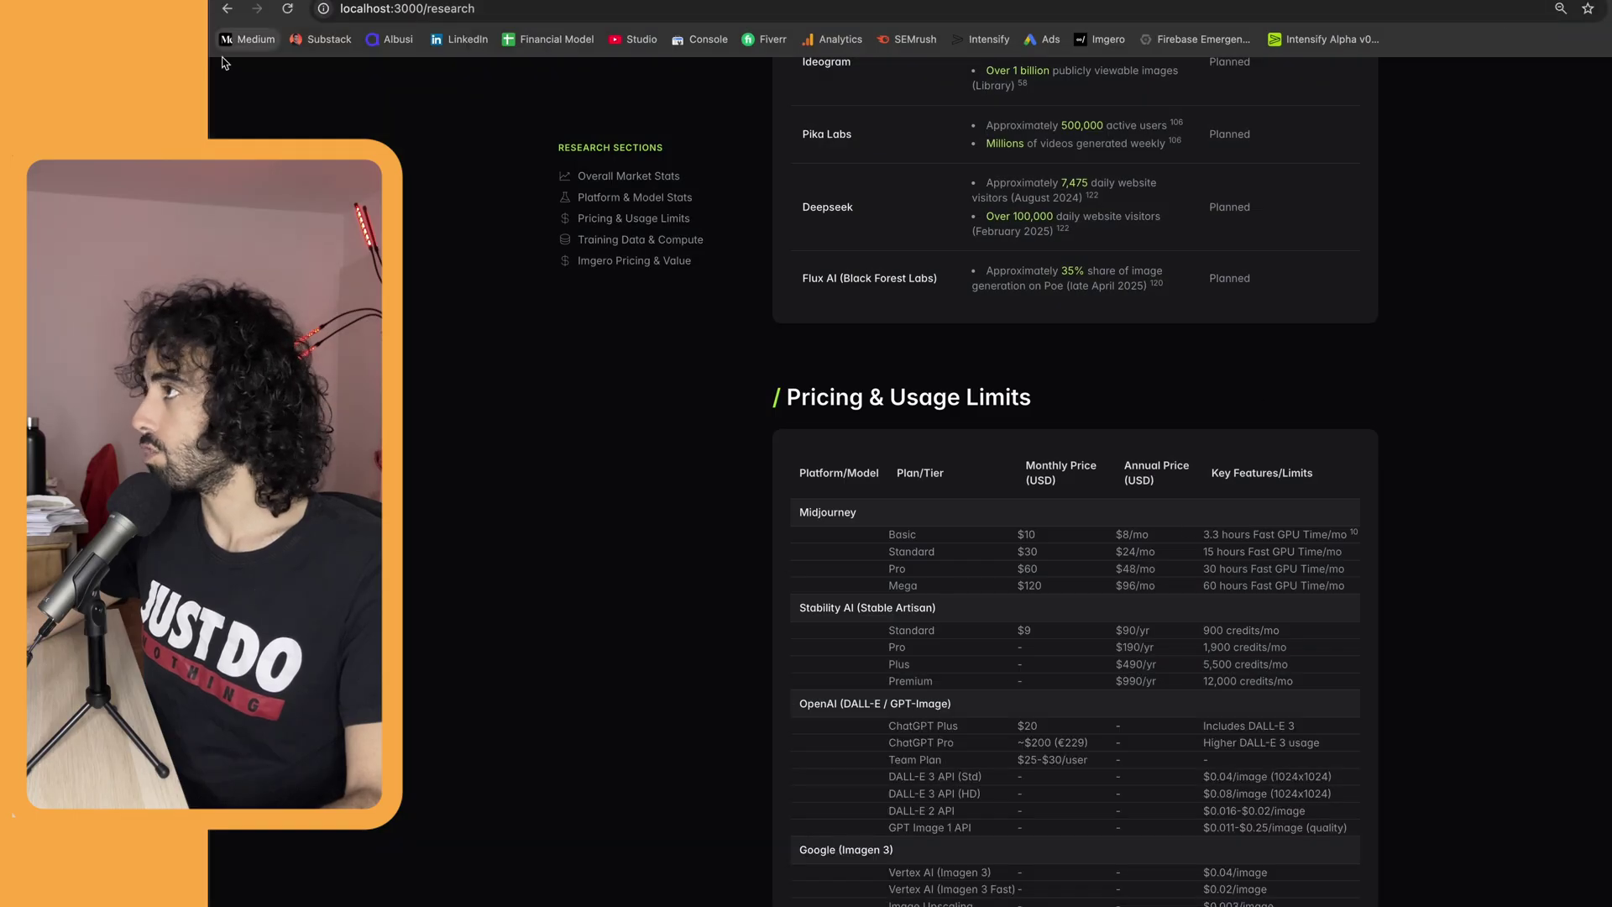
- Drag imgero.pdf from the file browser into the Imgero project knowledge
key("super+grave")
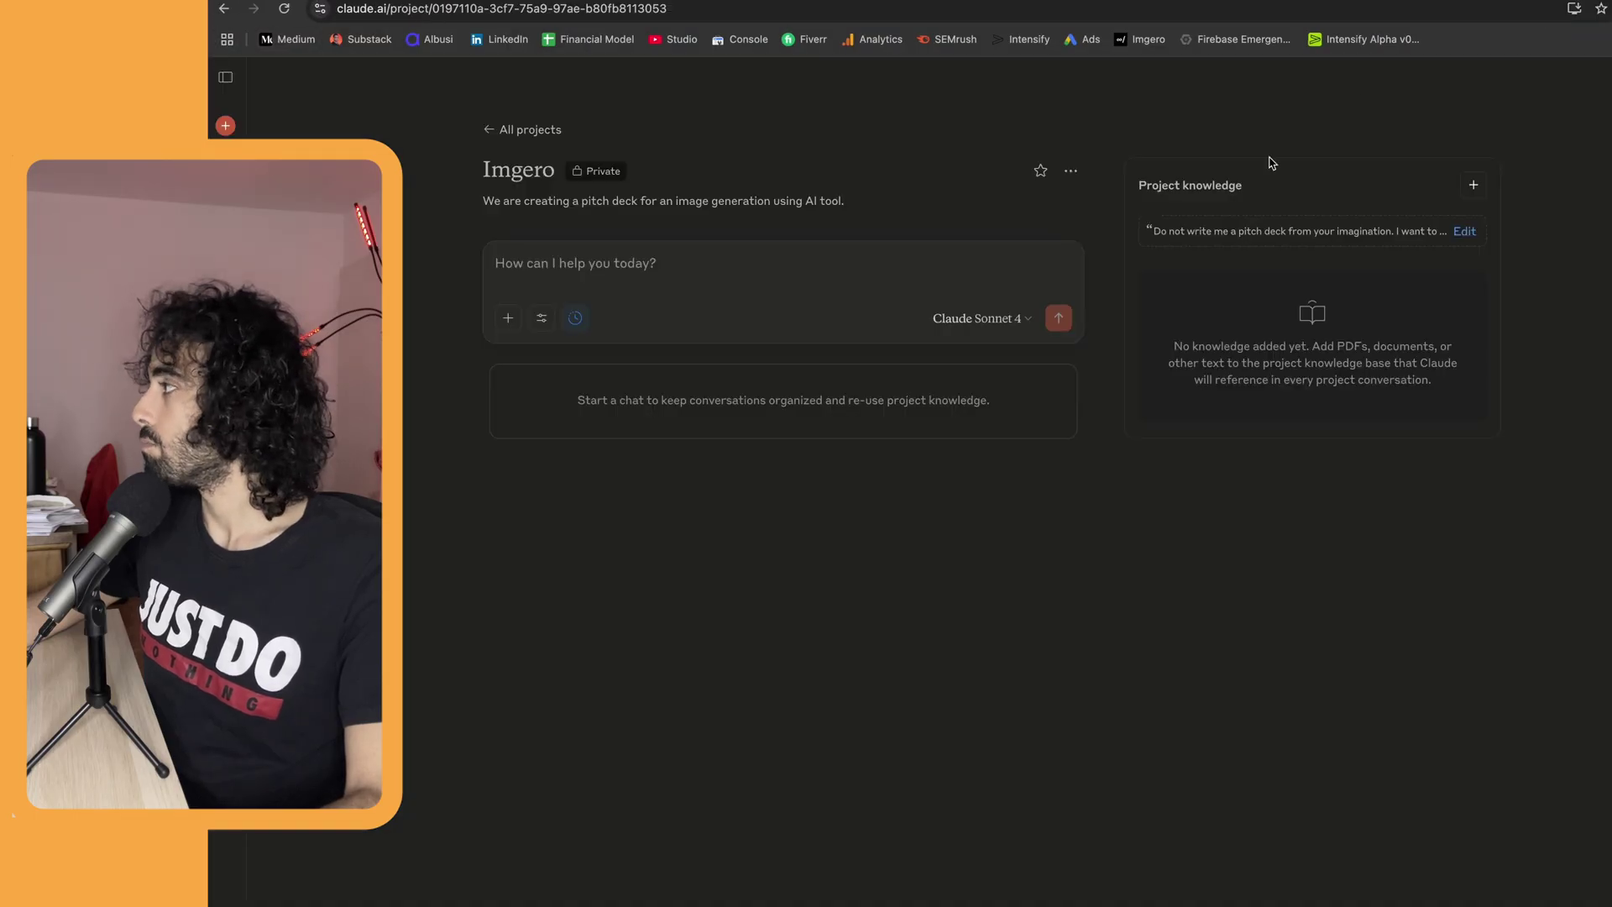
key("super+Tab")
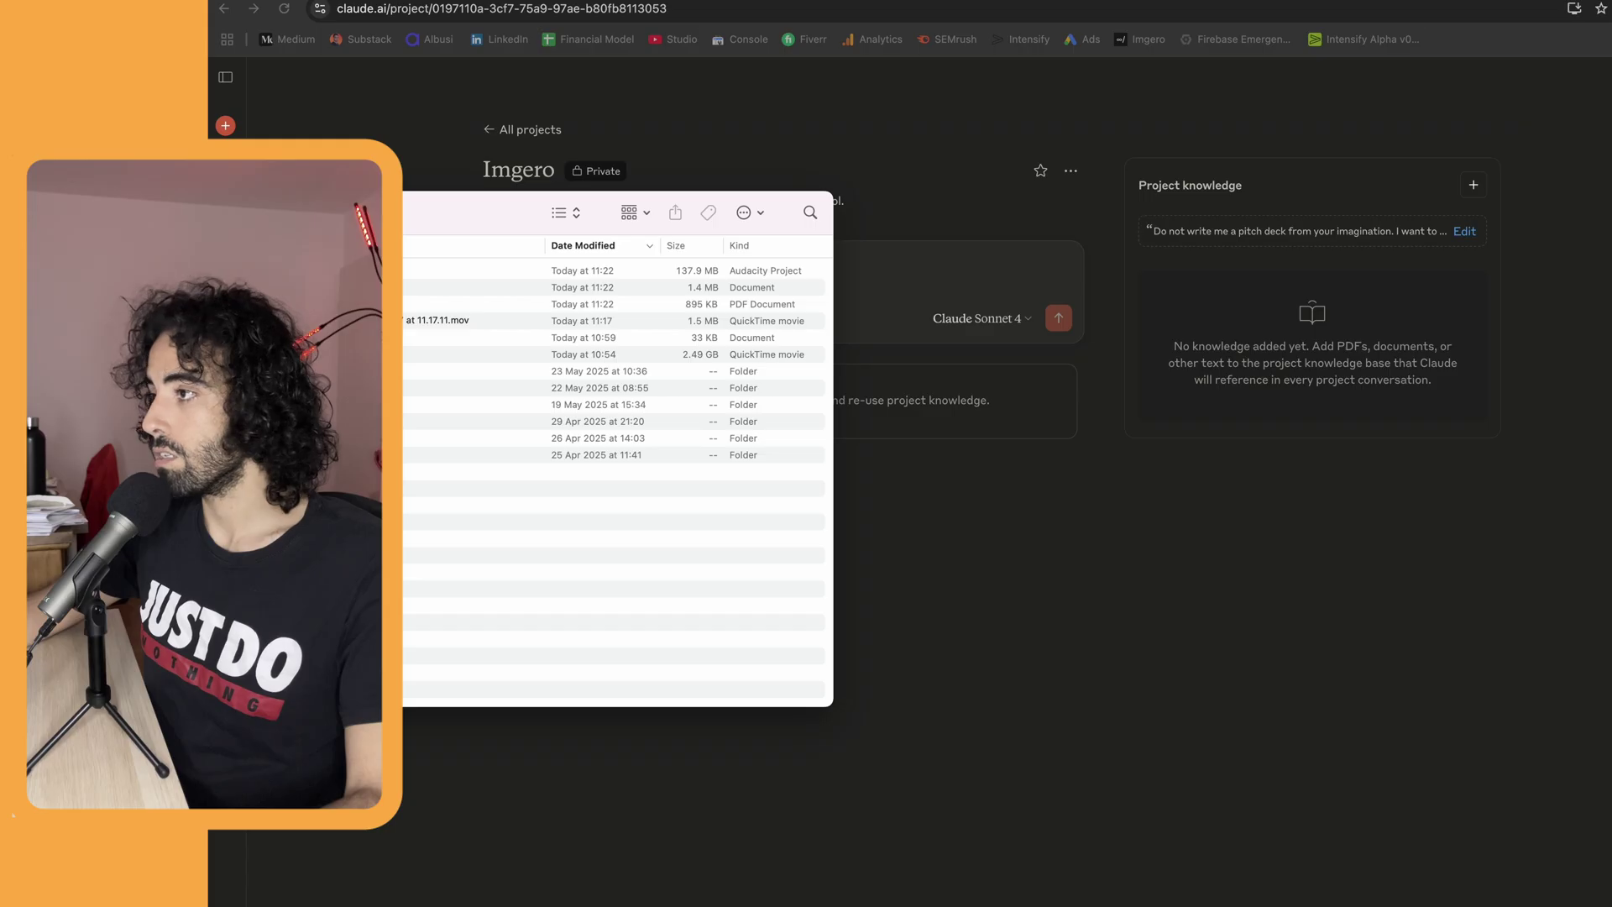
left_click_drag(437, 320, 1193, 353)
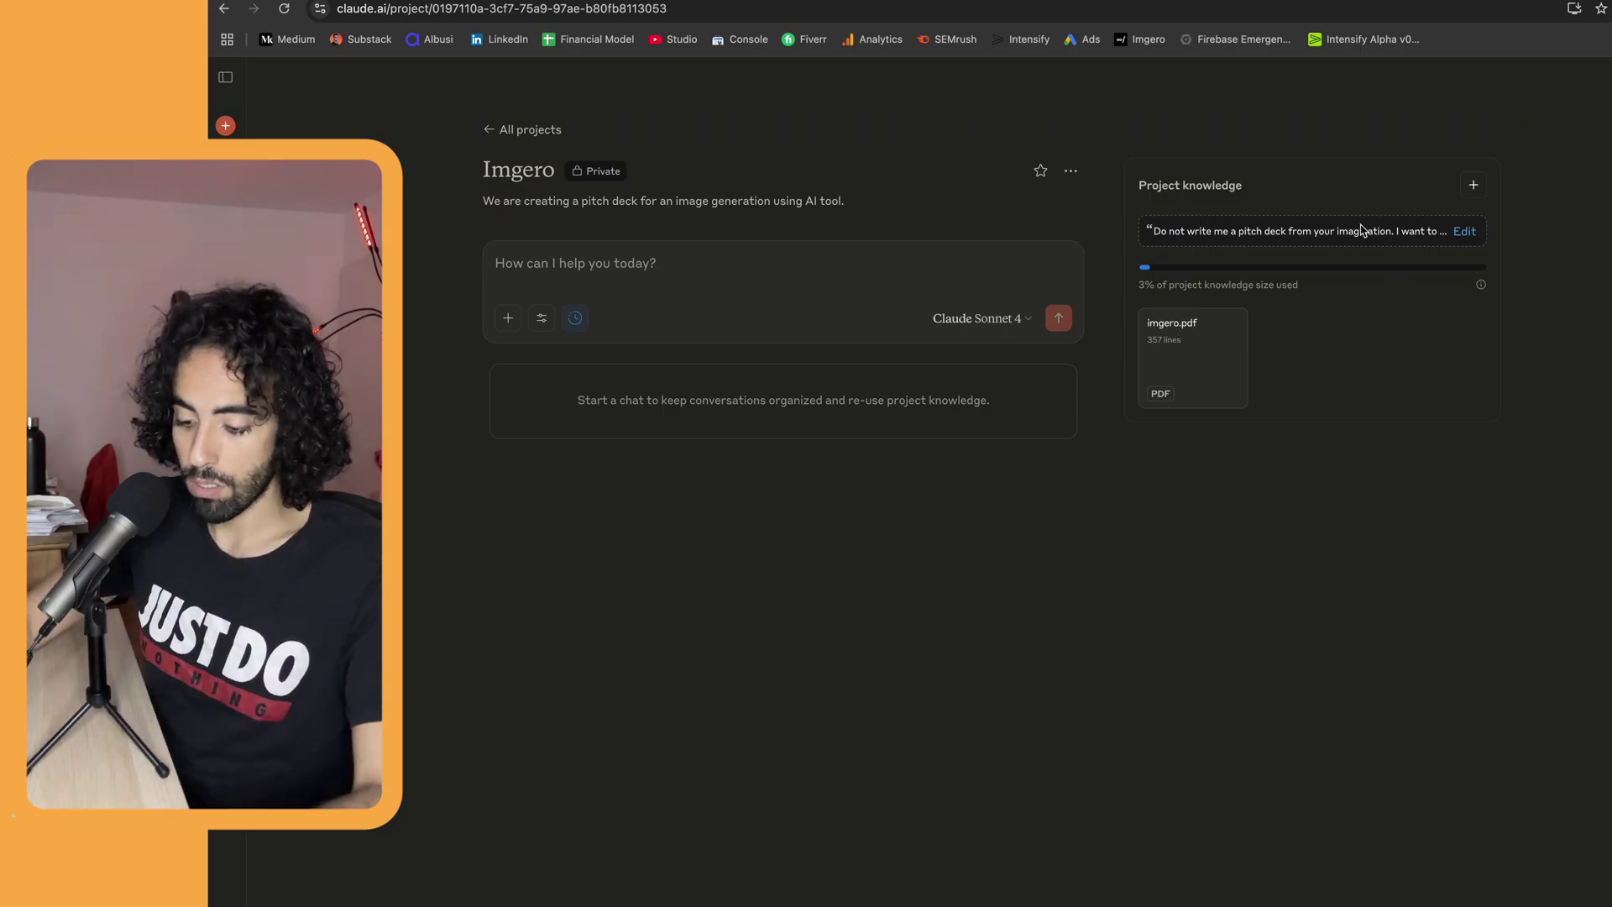
- Search for NVIDIA's investor presentation and open the October 2023 presentation PDF
key("ctrl+t")
type("nvidia")
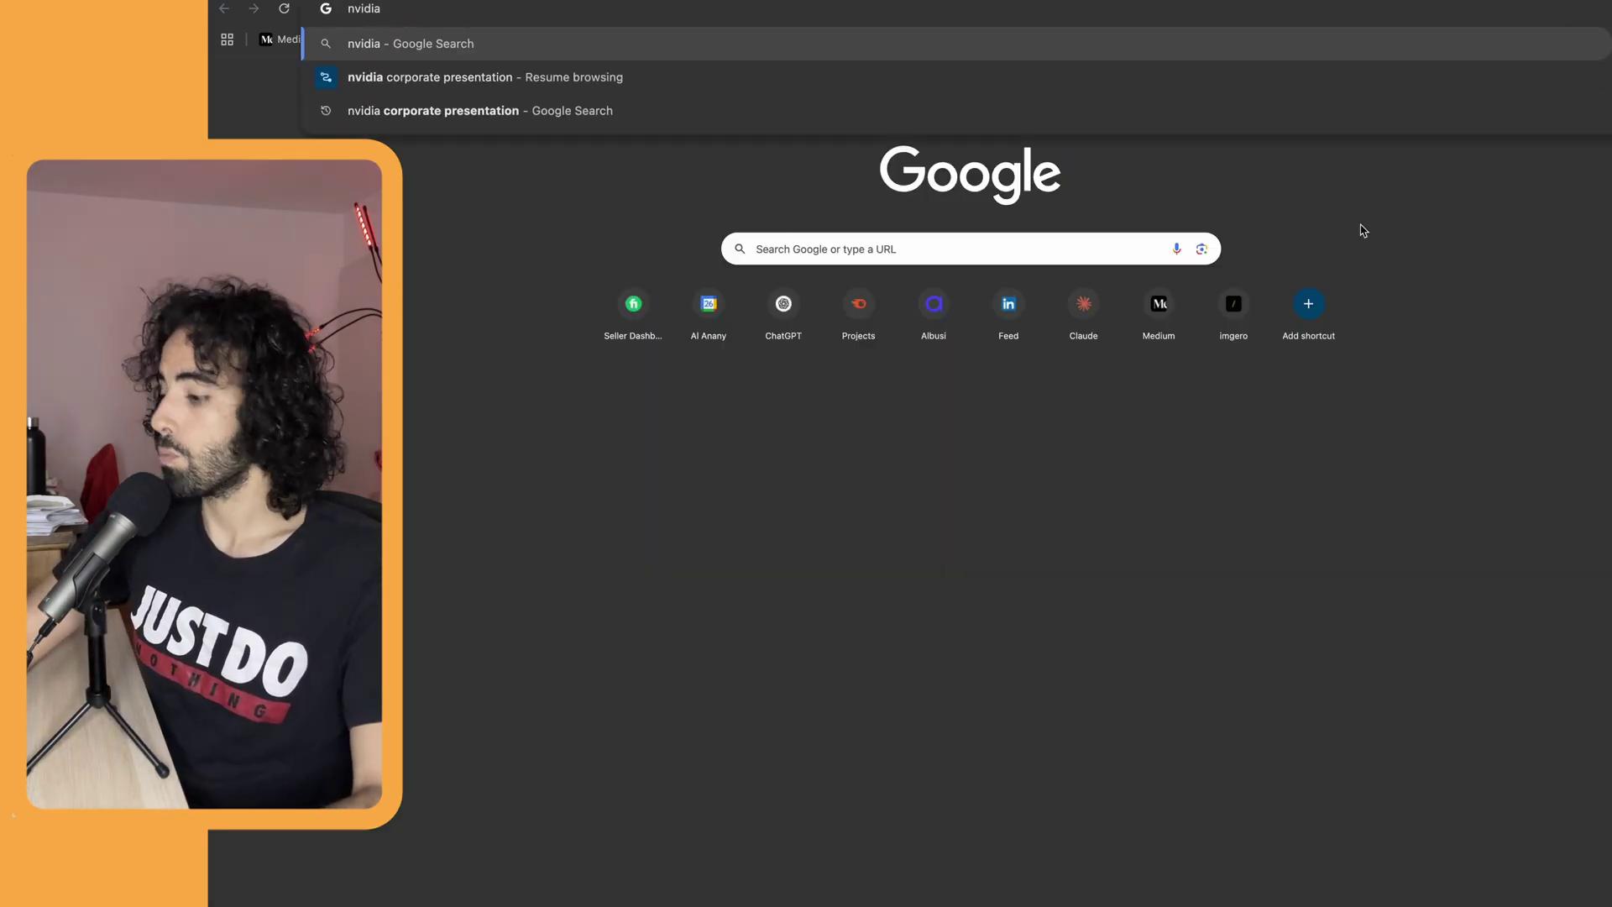
key("Down")
key("Return")
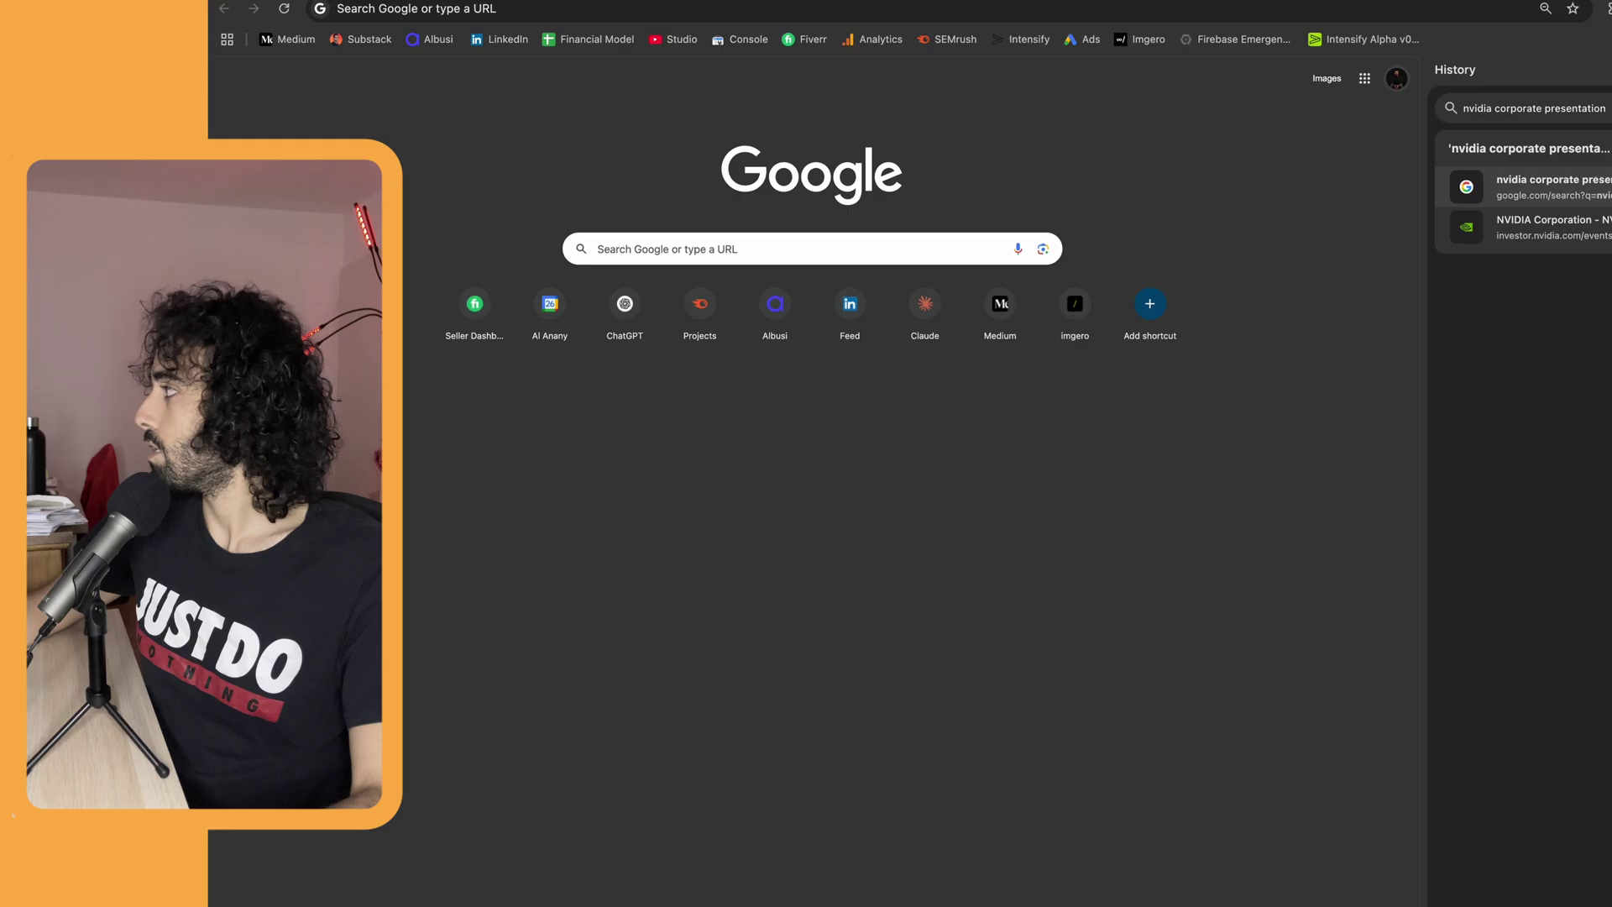
left_click(1541, 227)
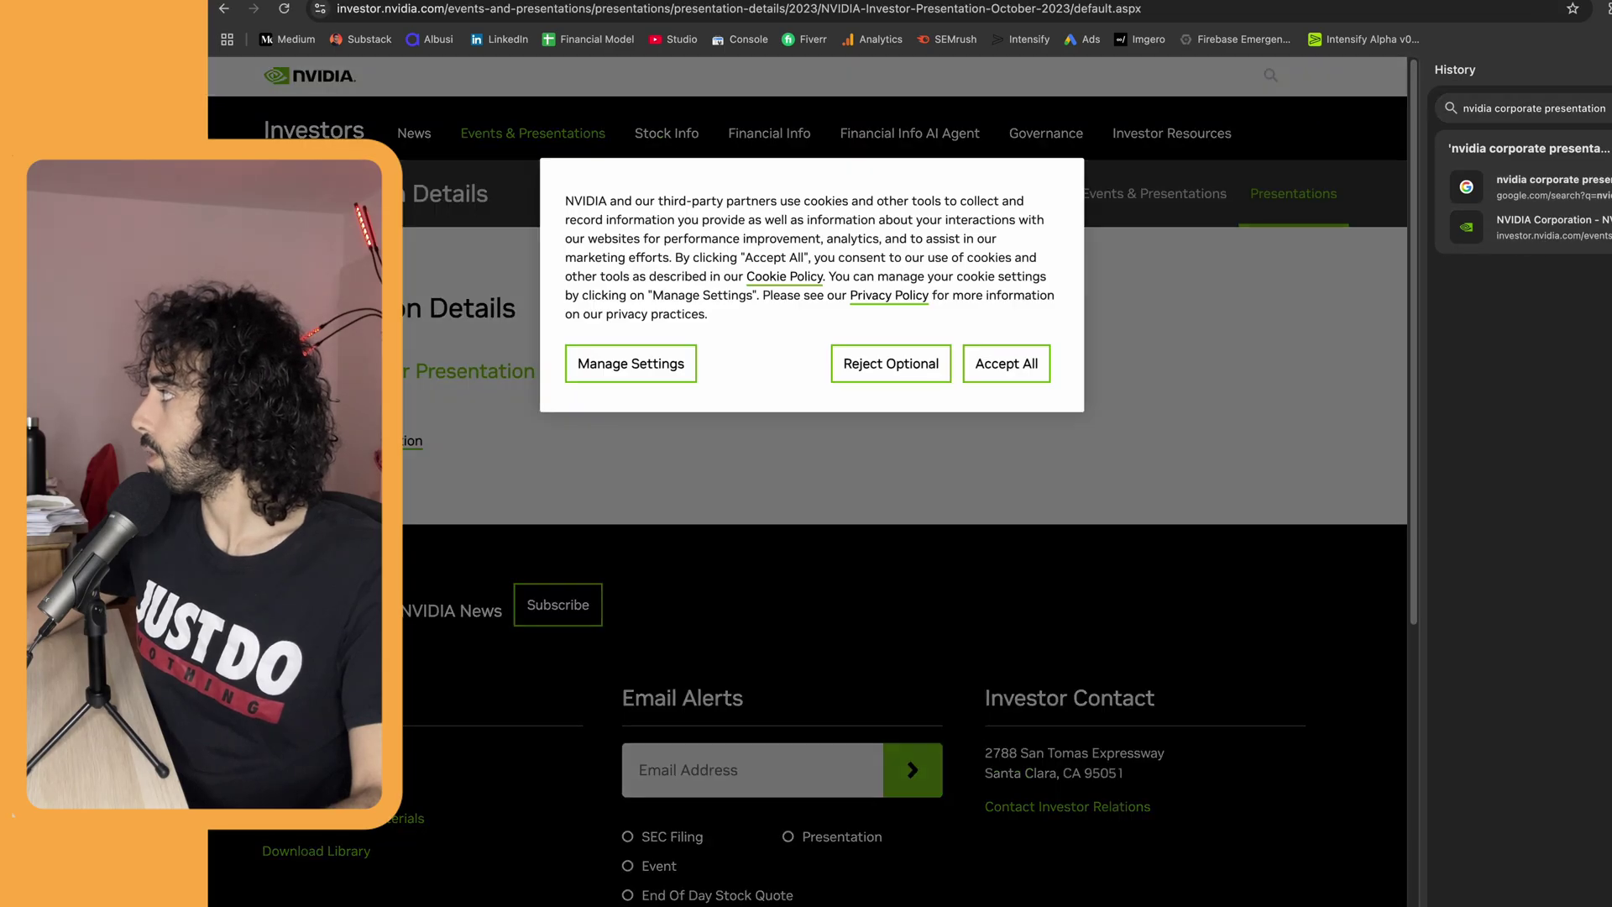
left_click(1165, 364)
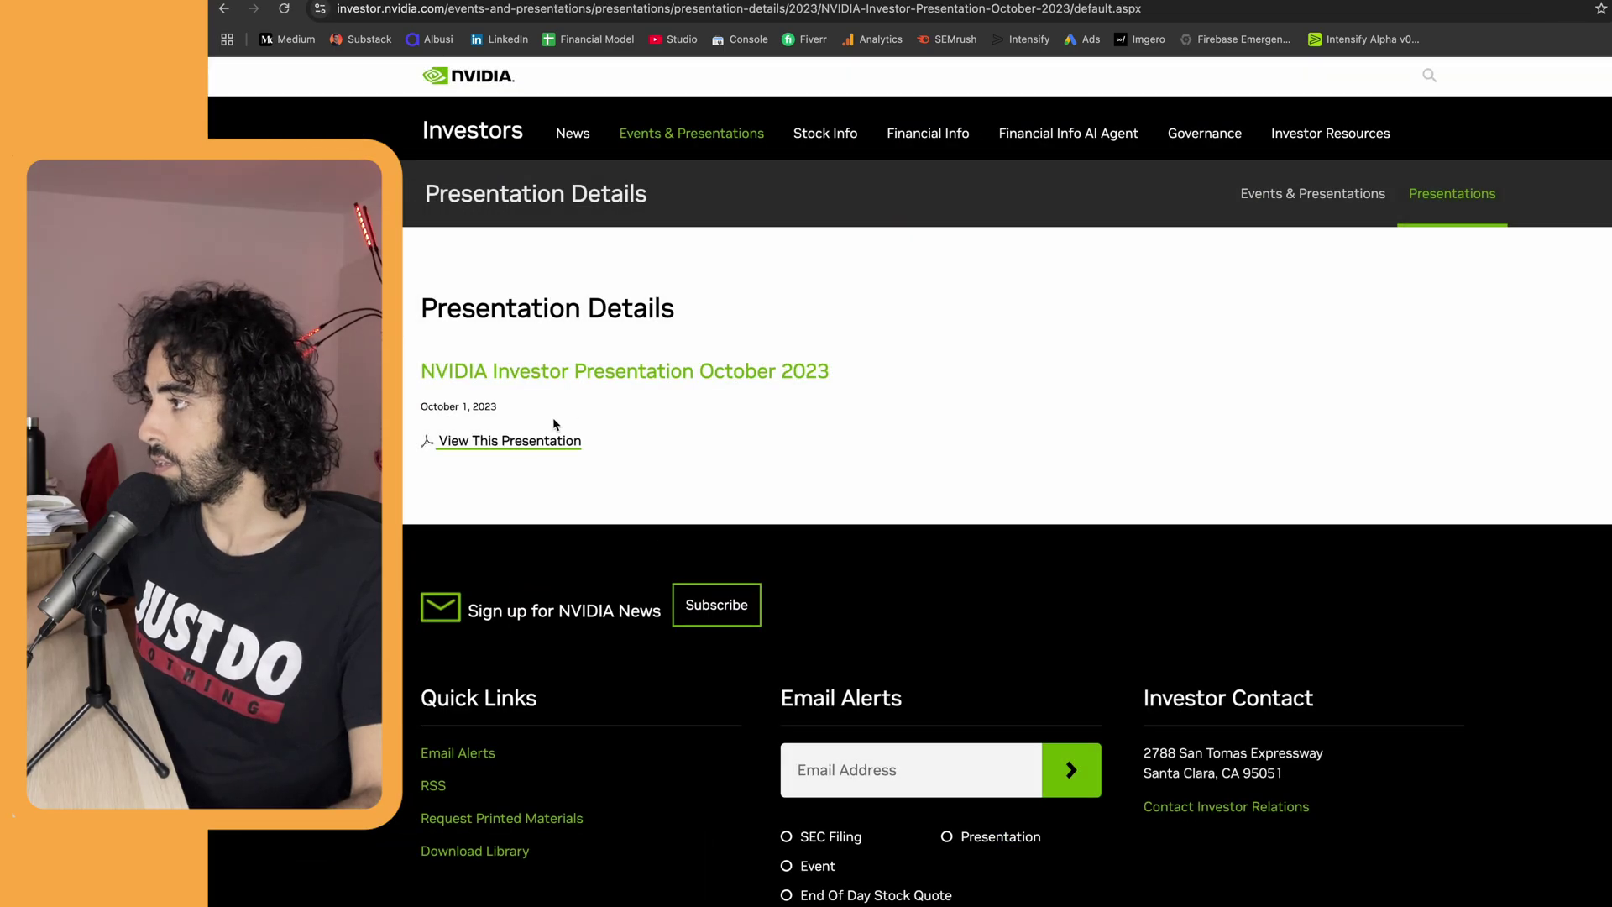
left_click(542, 436)
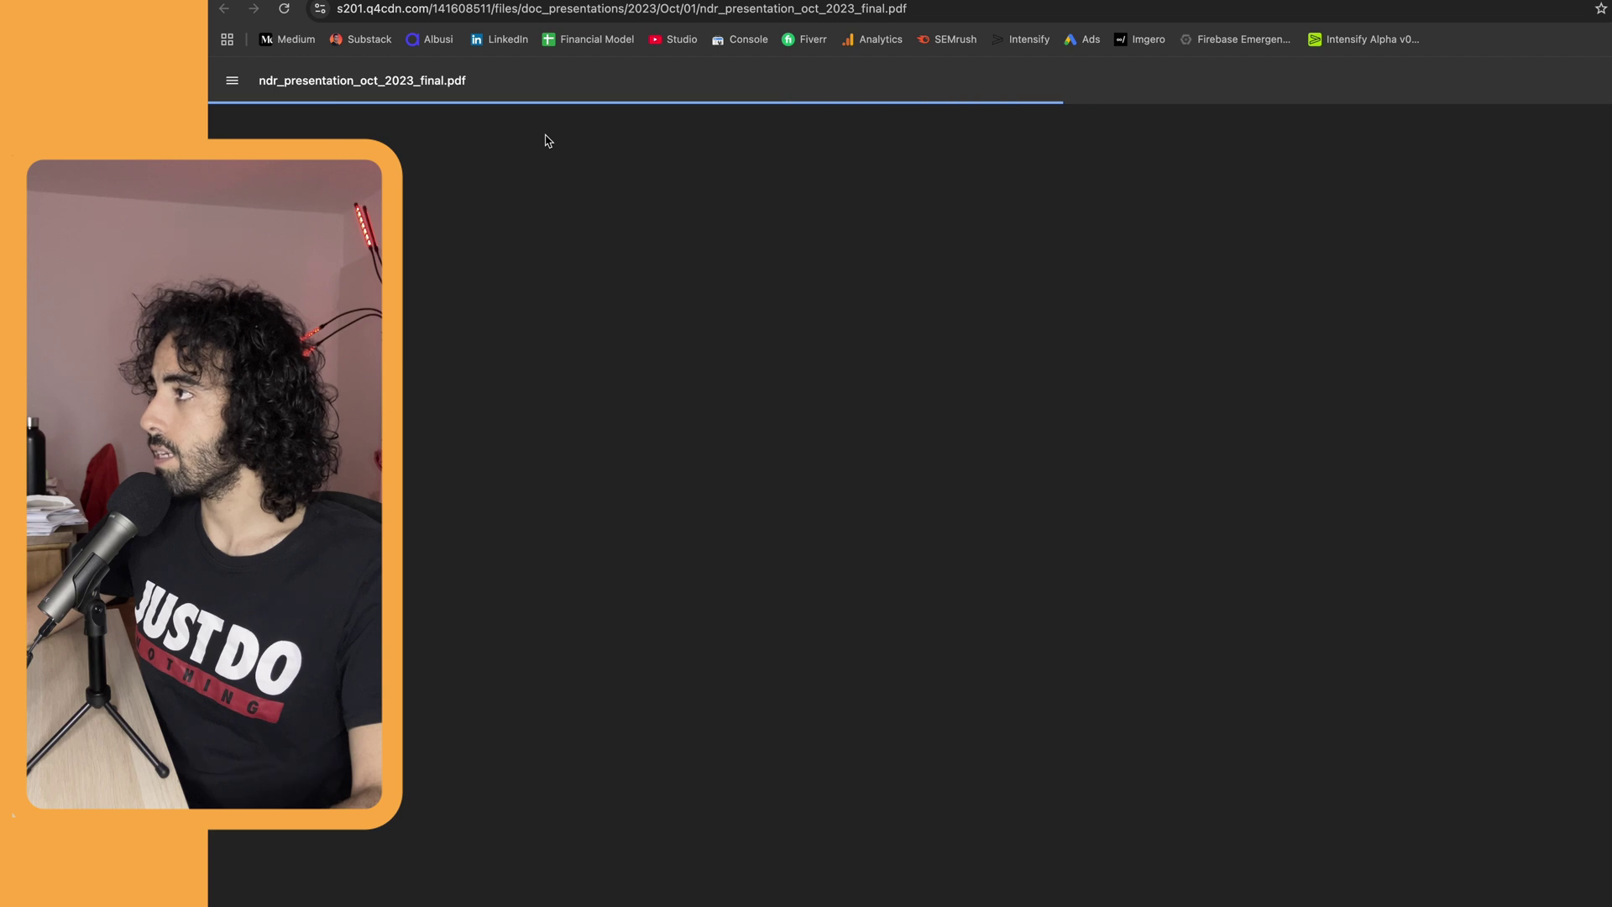
- Save the presentation PDF to the Desktop and return to the Claude Imgero tab
scroll(669, 497, "down", 15)
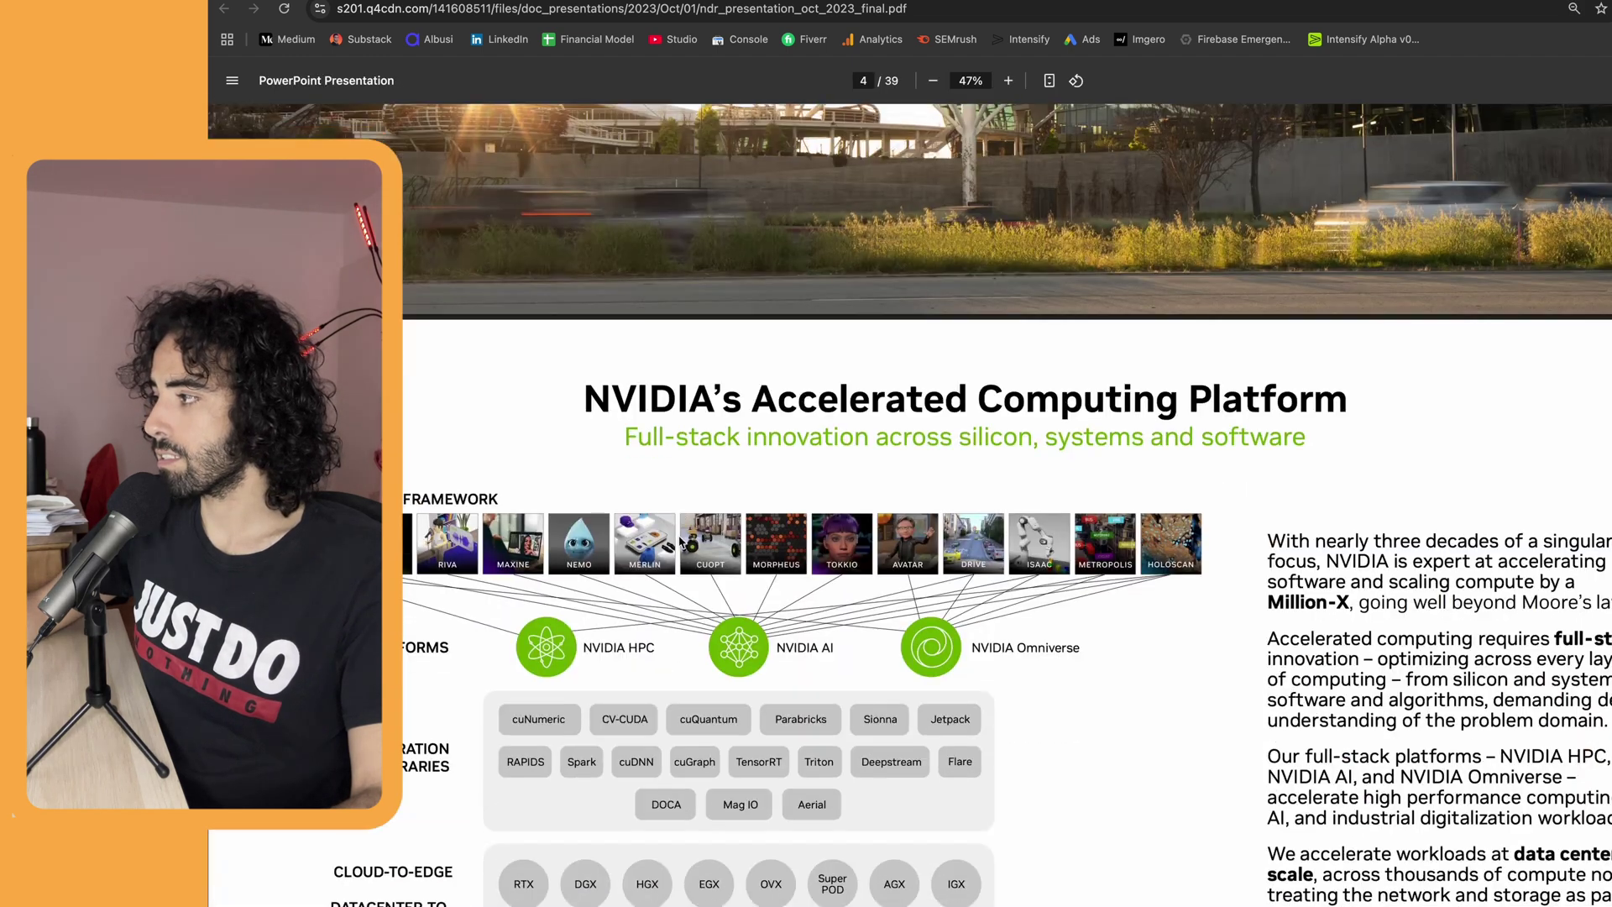
scroll(680, 542, "down", 10)
scroll(680, 539, "up", 2)
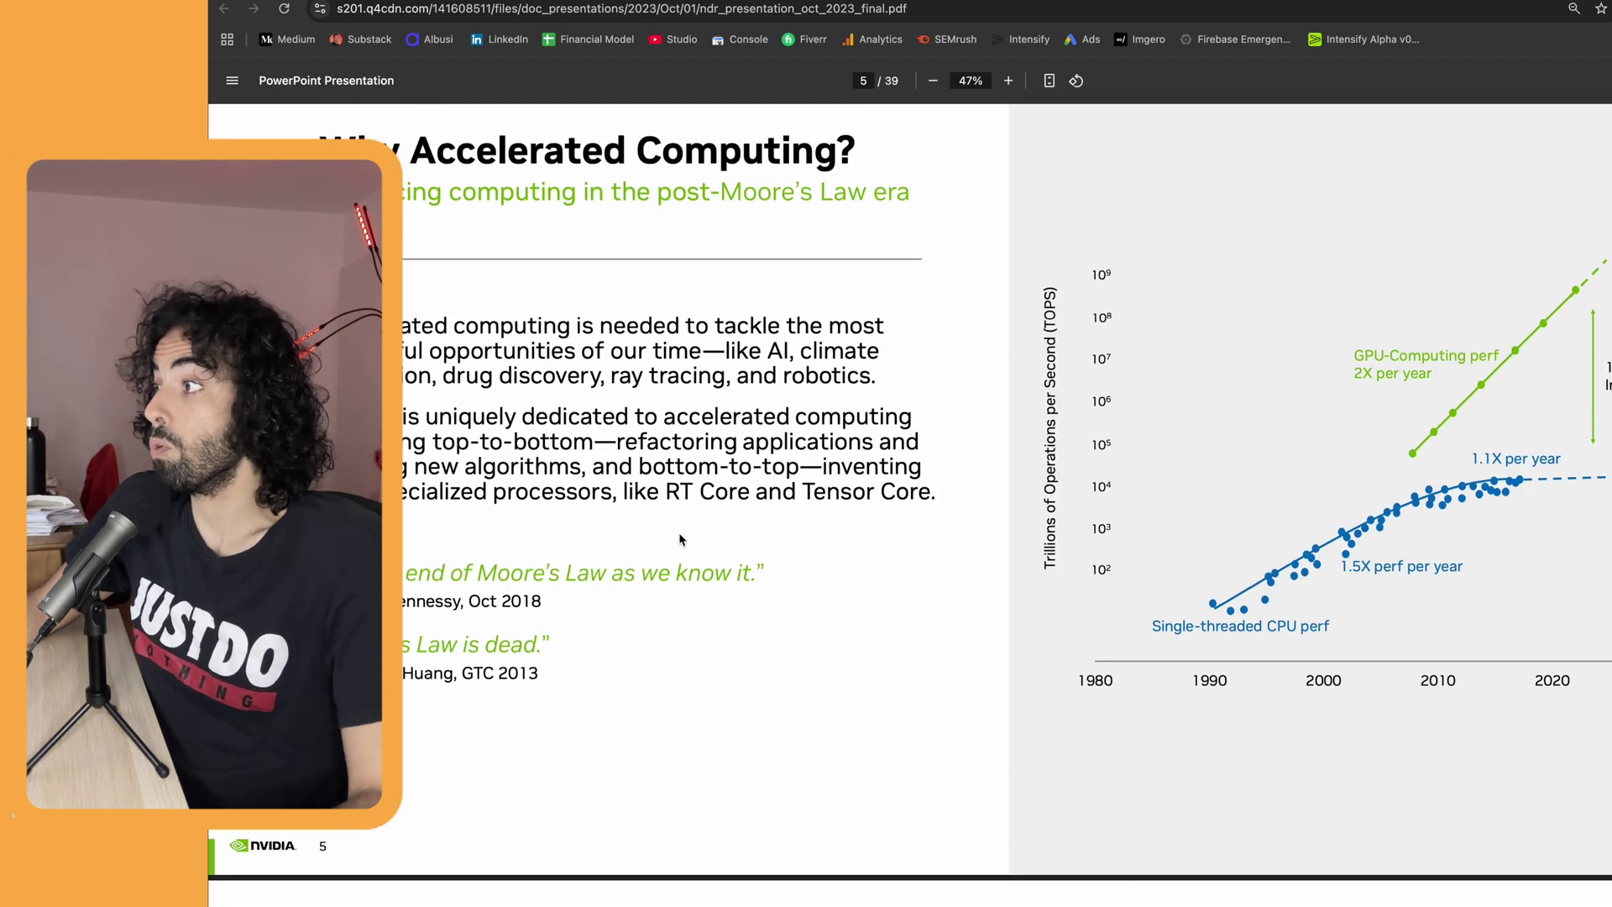
scroll(679, 537, "up", 1)
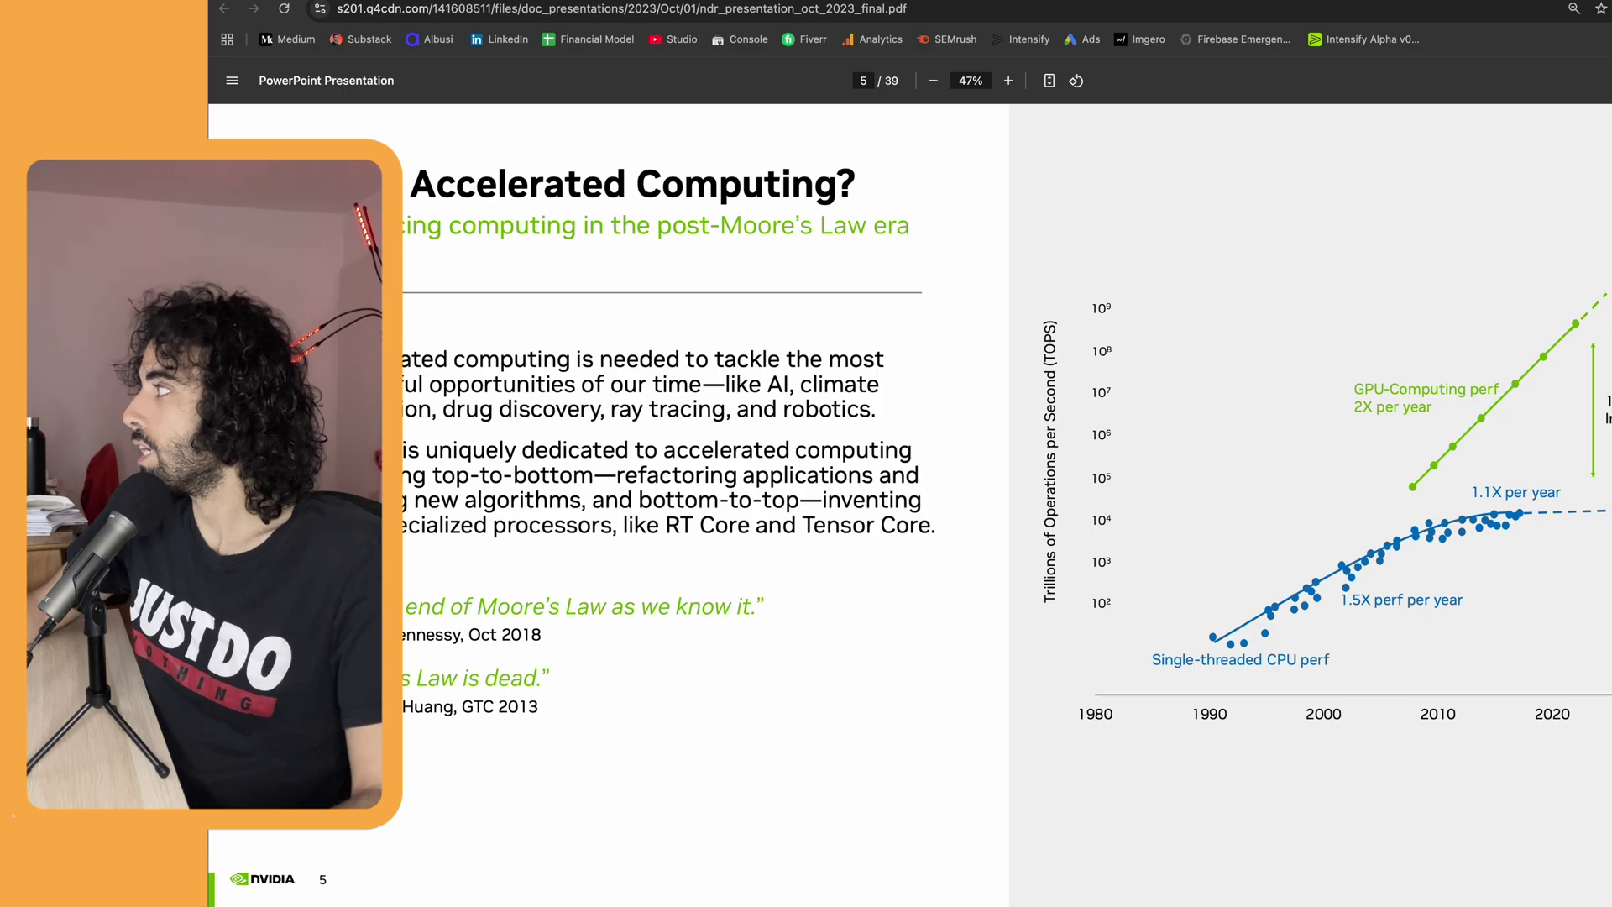
key("super+s")
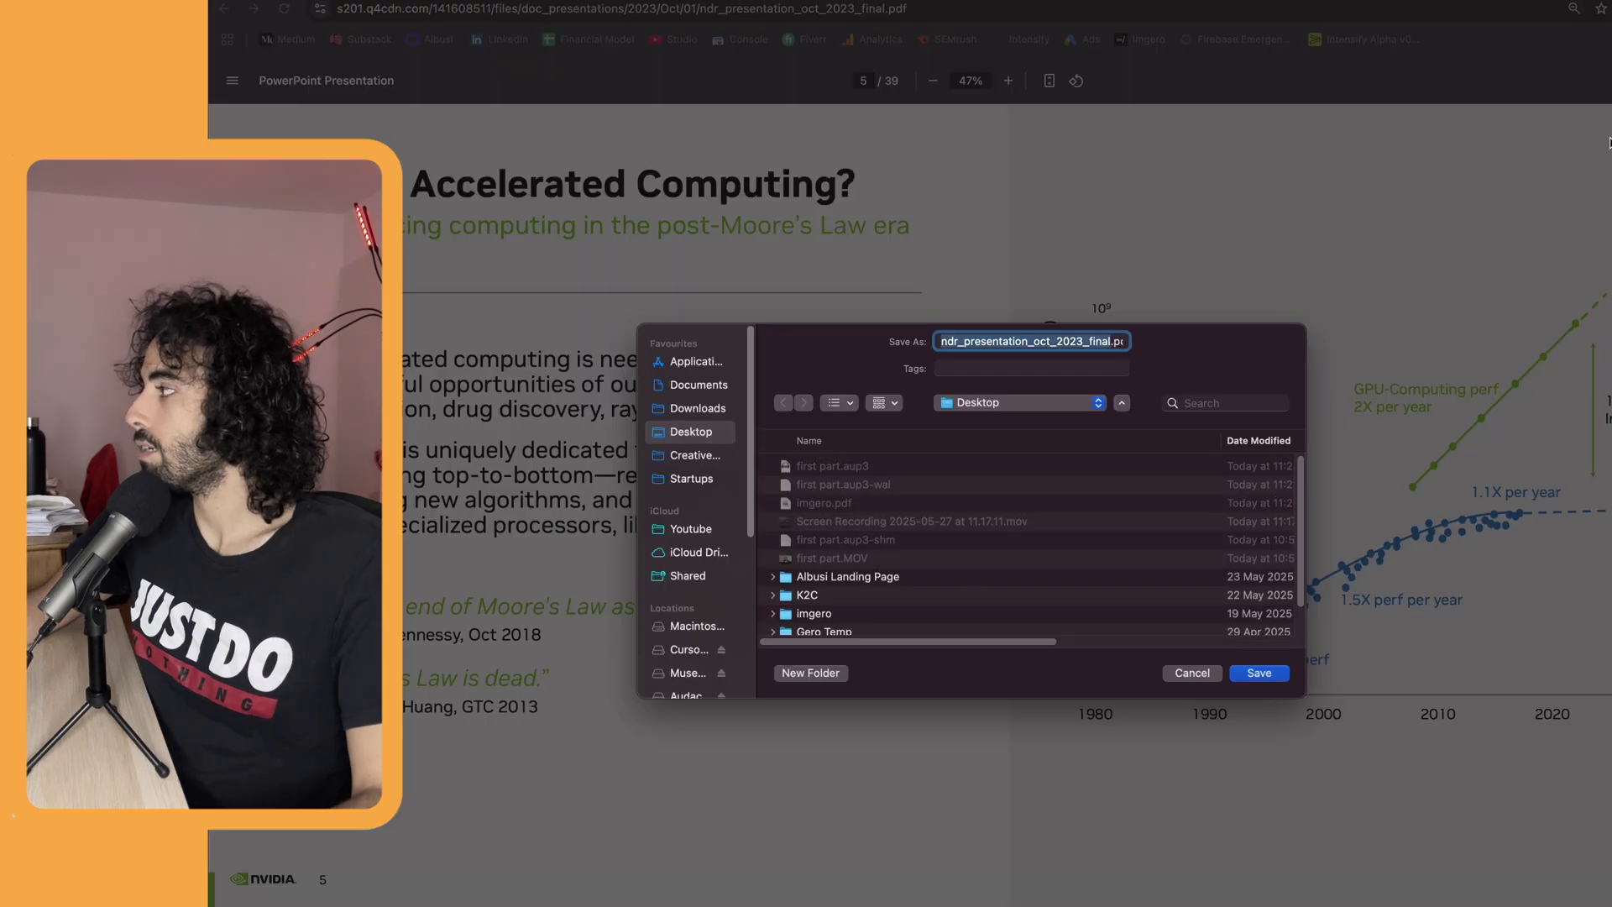
left_click(1243, 670)
key("ctrl+Tab")
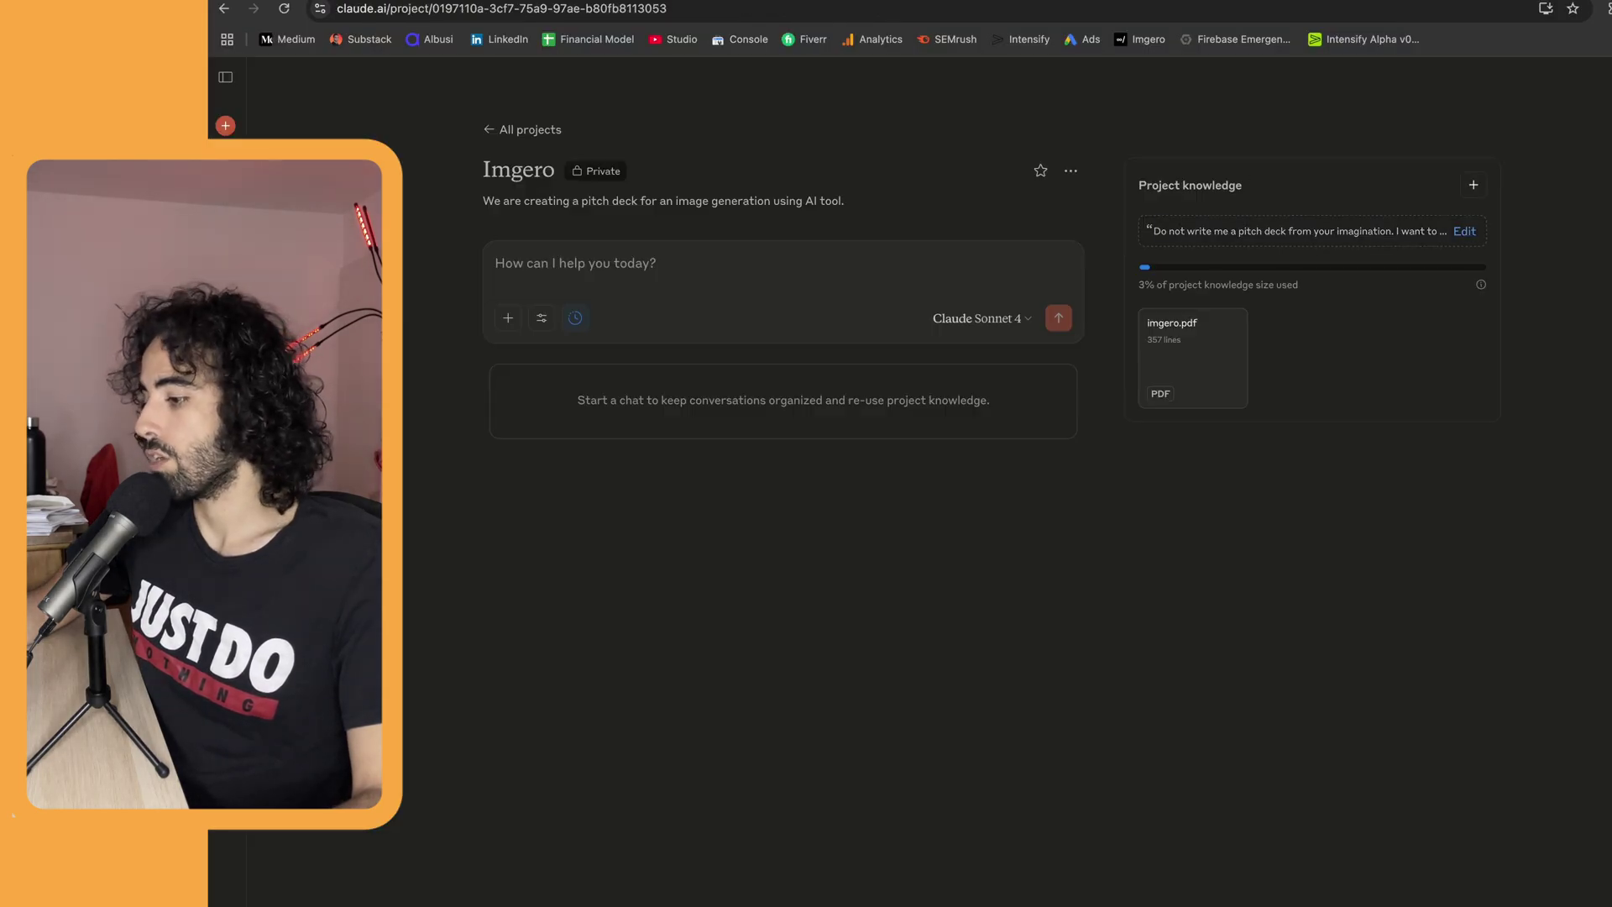
- Drag ndr_presentation_oct_2023_final.pdf into the Imgero project knowledge
key("super+Tab")
left_click_drag(588, 320, 1226, 361)
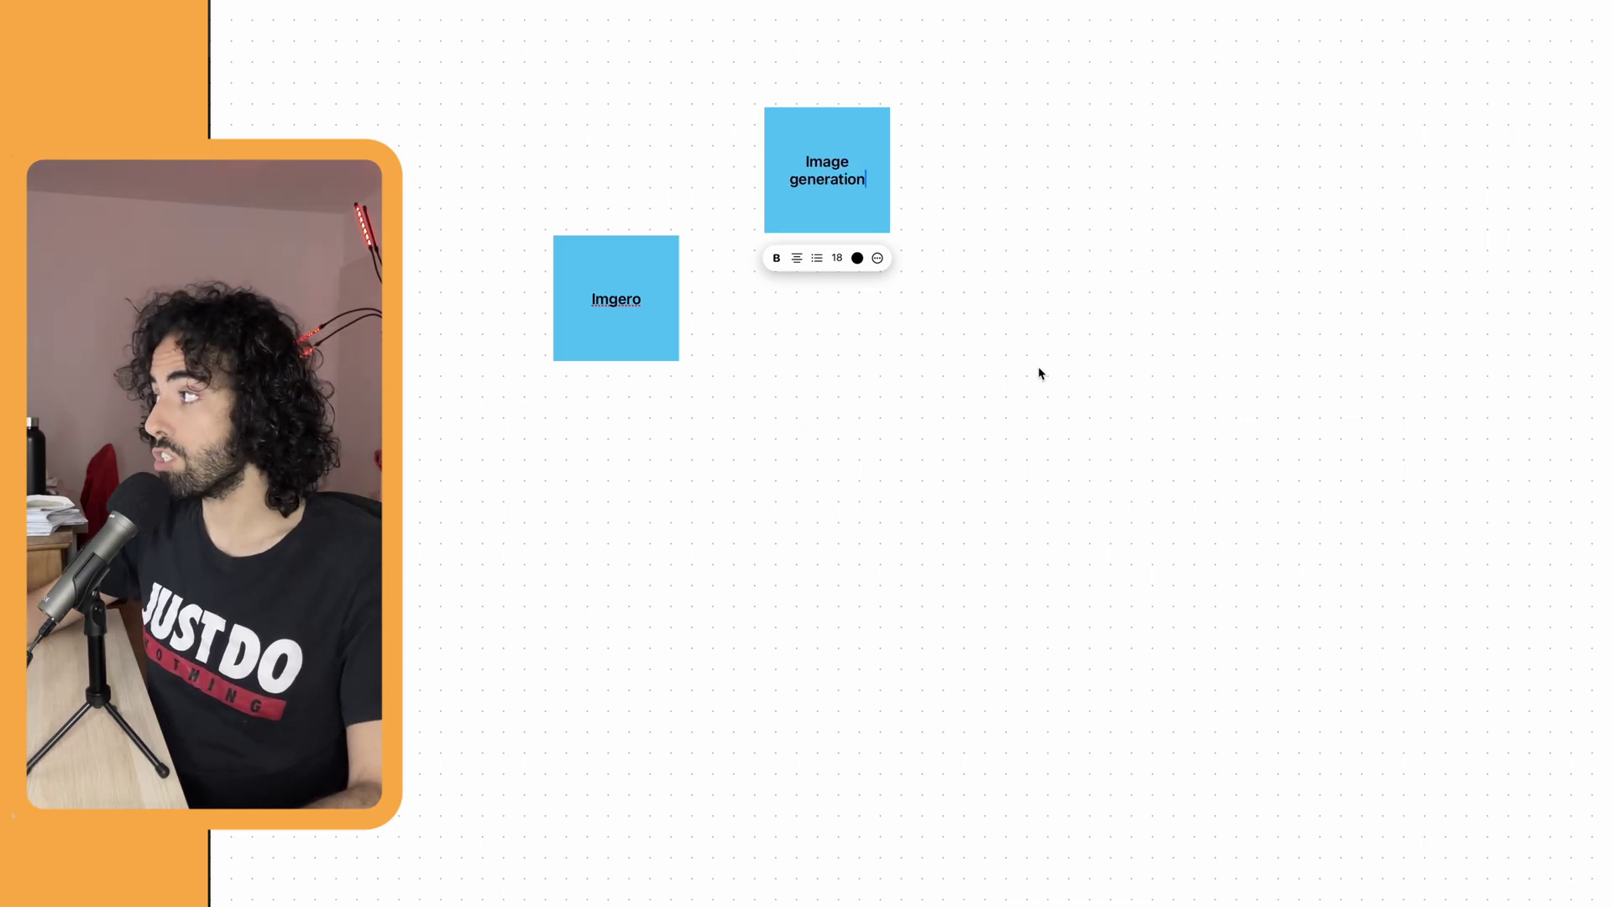
- Duplicate the Image generation note as 'Video generation' and finish the Runway Api note
key("Escape")
left_click_drag(824, 149, 818, 325, "alt")
double_click(812, 337)
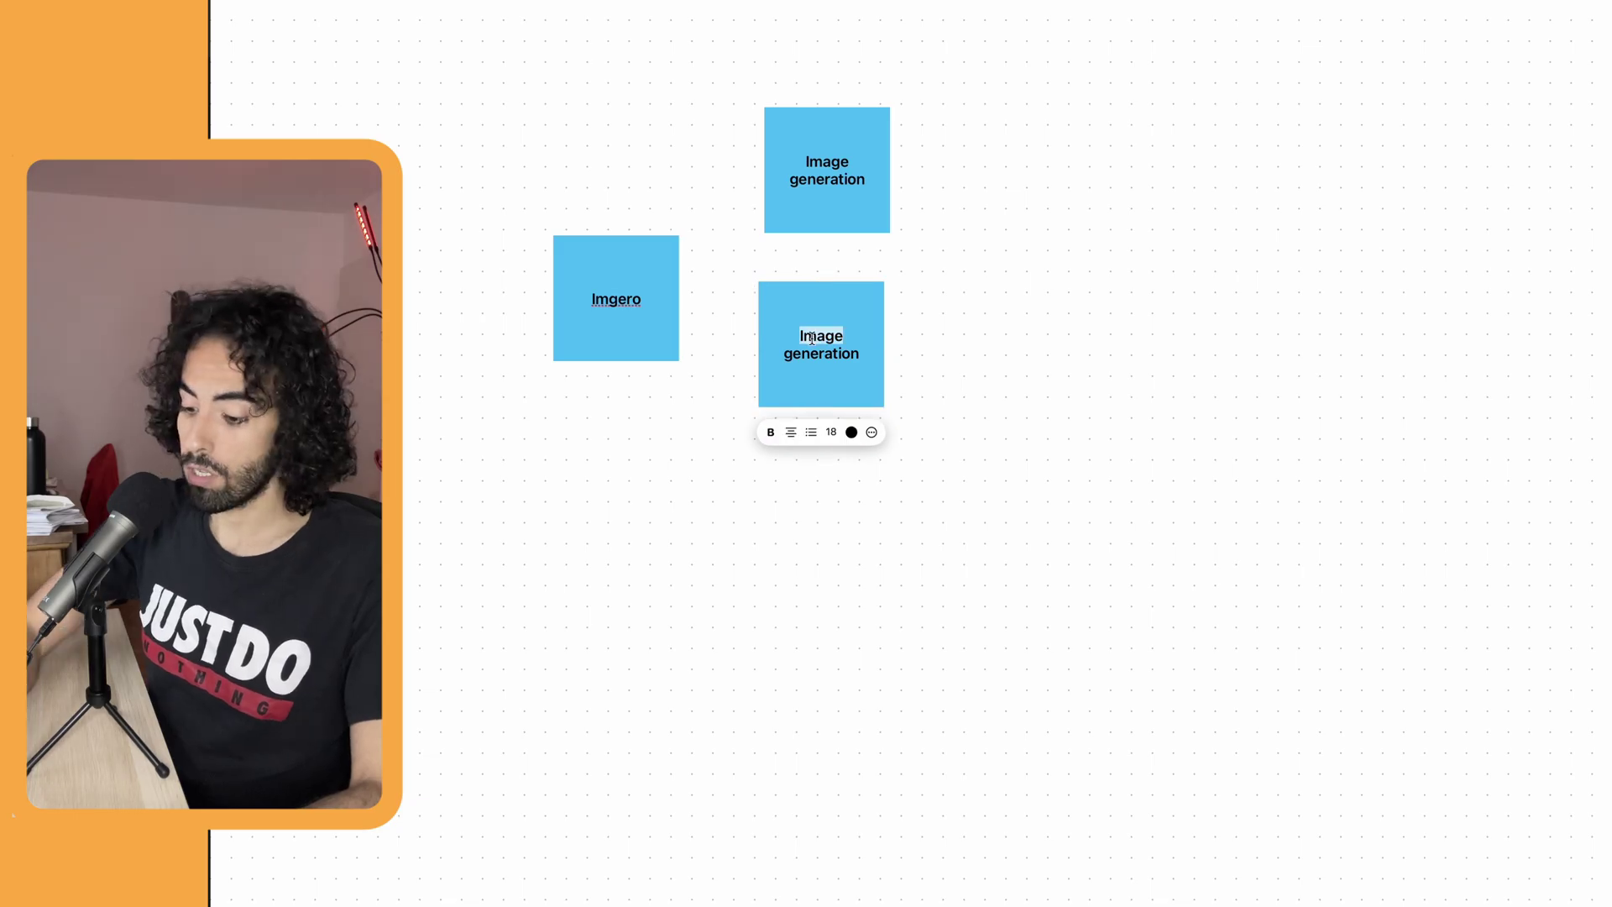
type("Video")
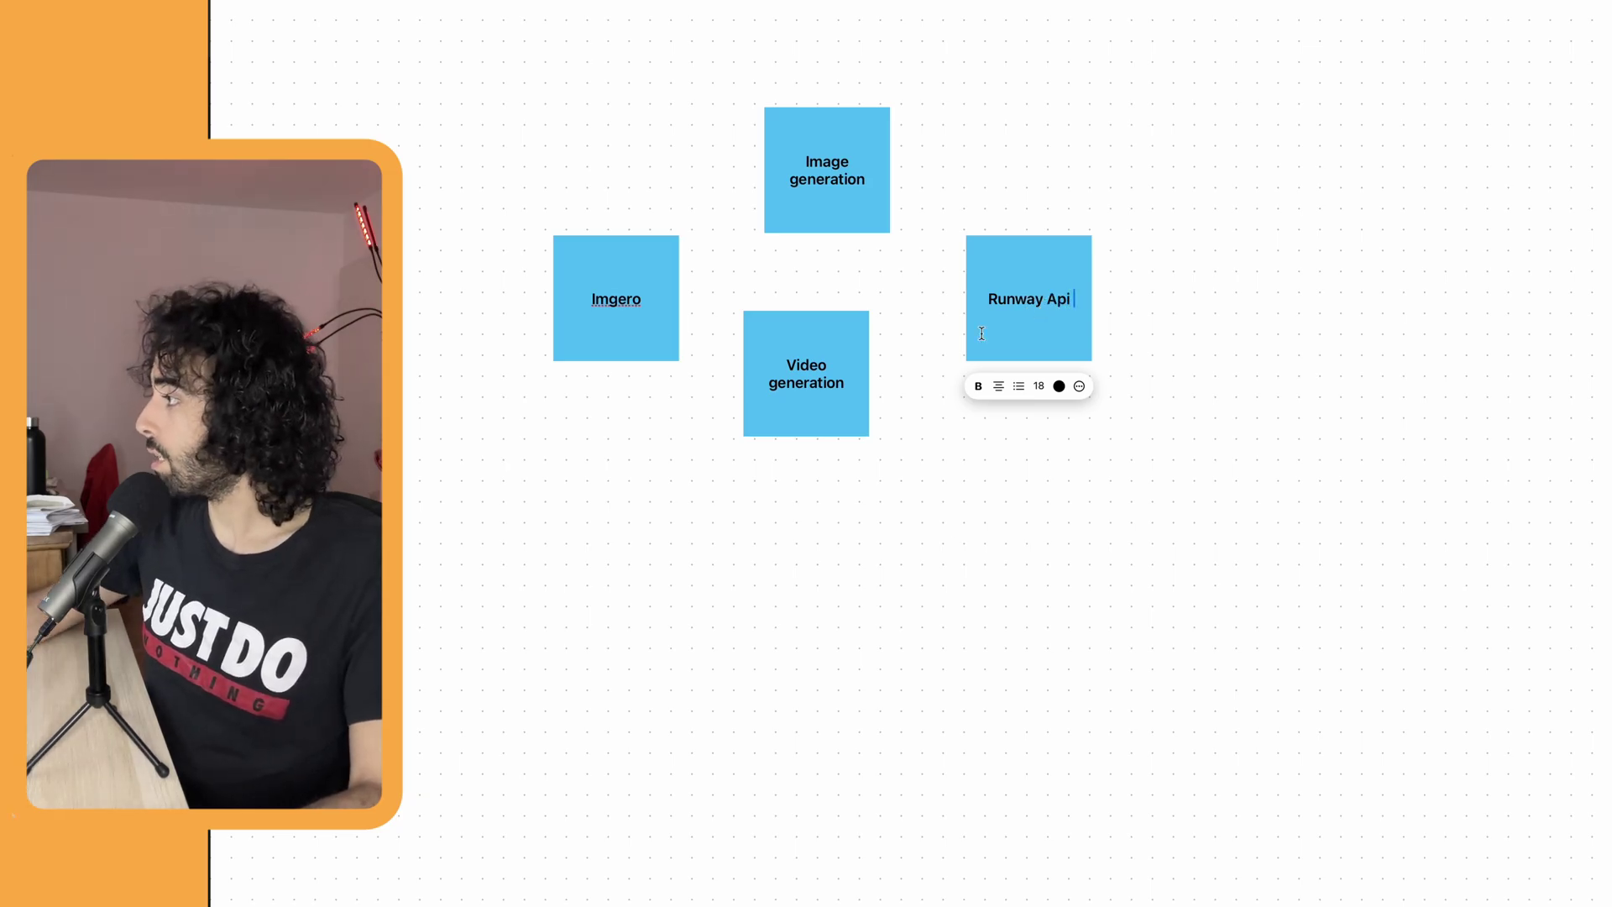
left_click(949, 391)
left_click(853, 400)
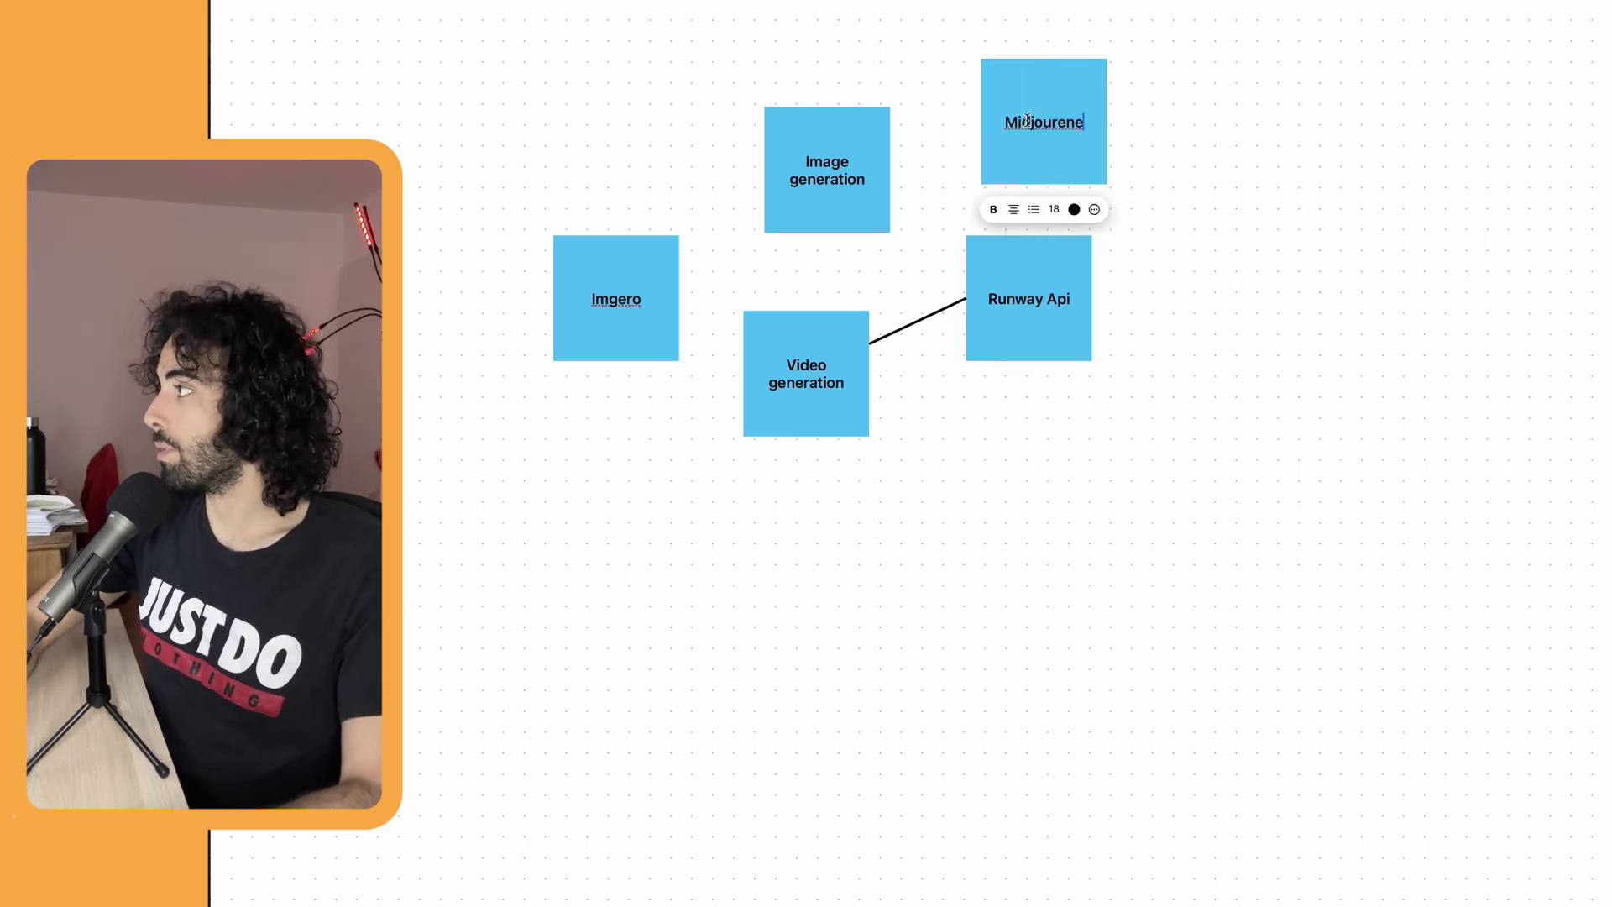
- Correct the spelling of the Midjourney note and connect Image generation to Midjourney
key("BackSpace")
key("BackSpace")
type("b")
key("BackSpace")
type("ney")
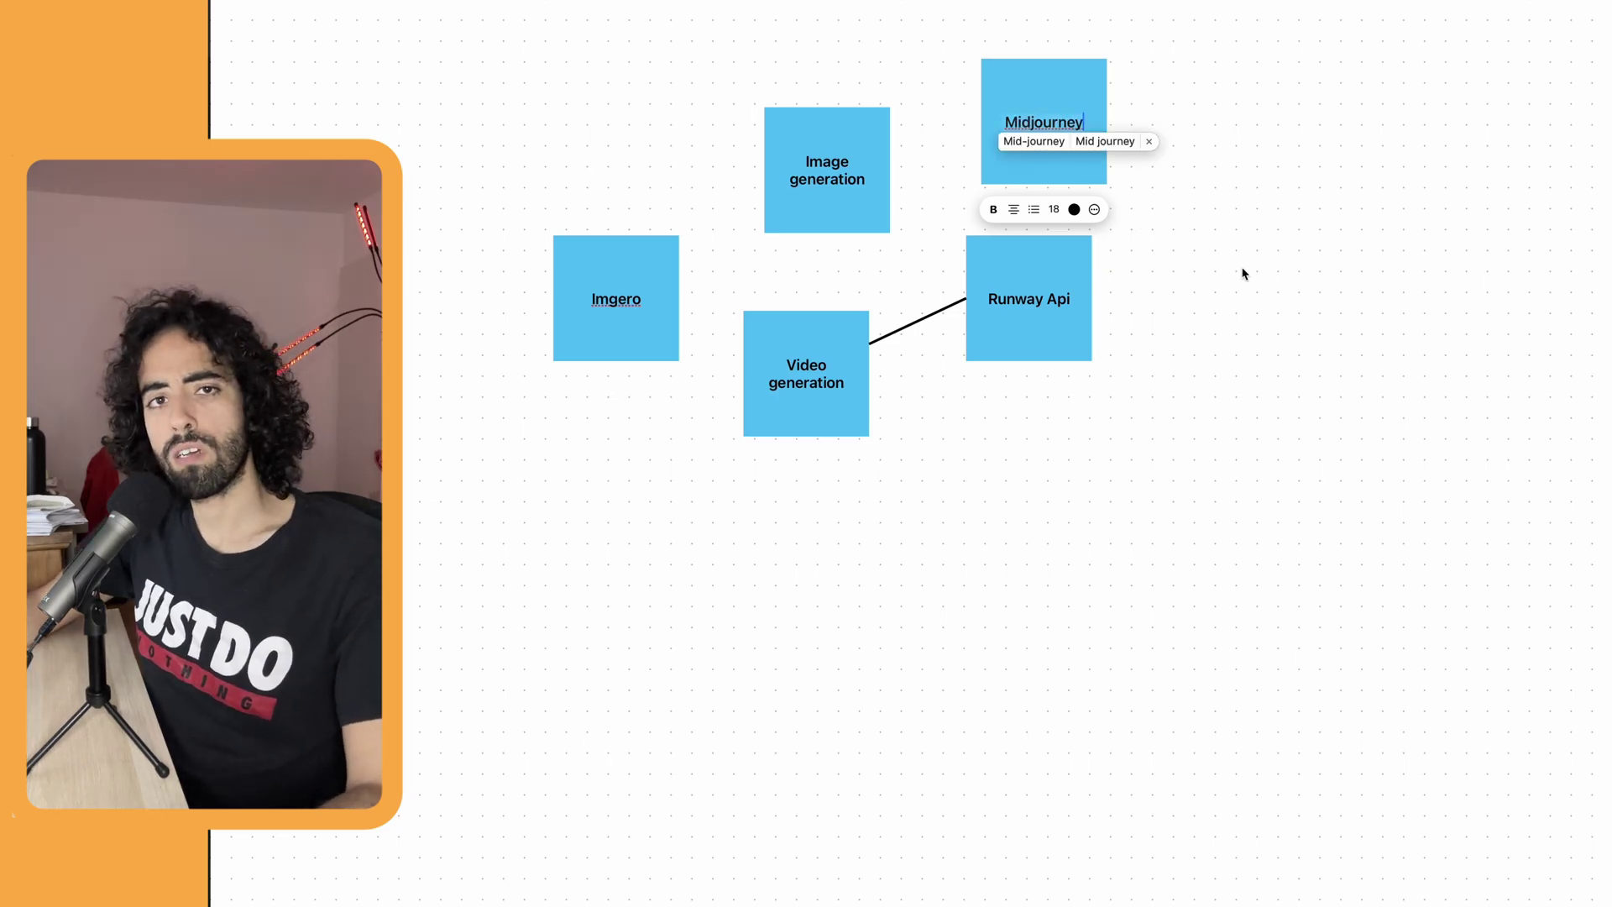
key("Escape")
left_click(882, 173)
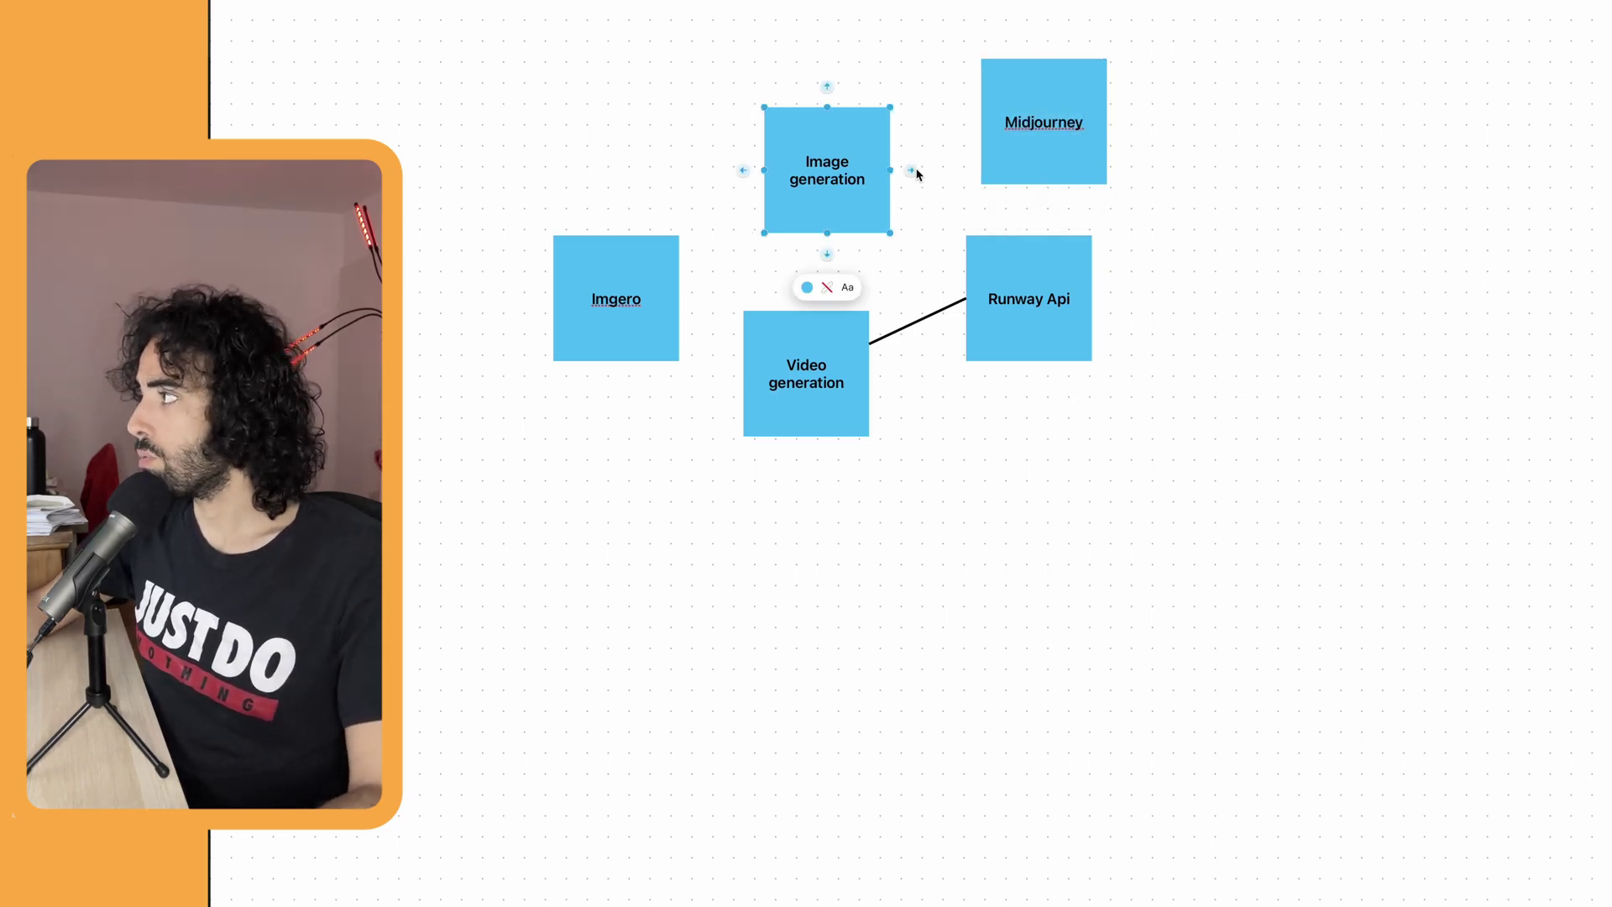
left_click_drag(913, 172, 1012, 122)
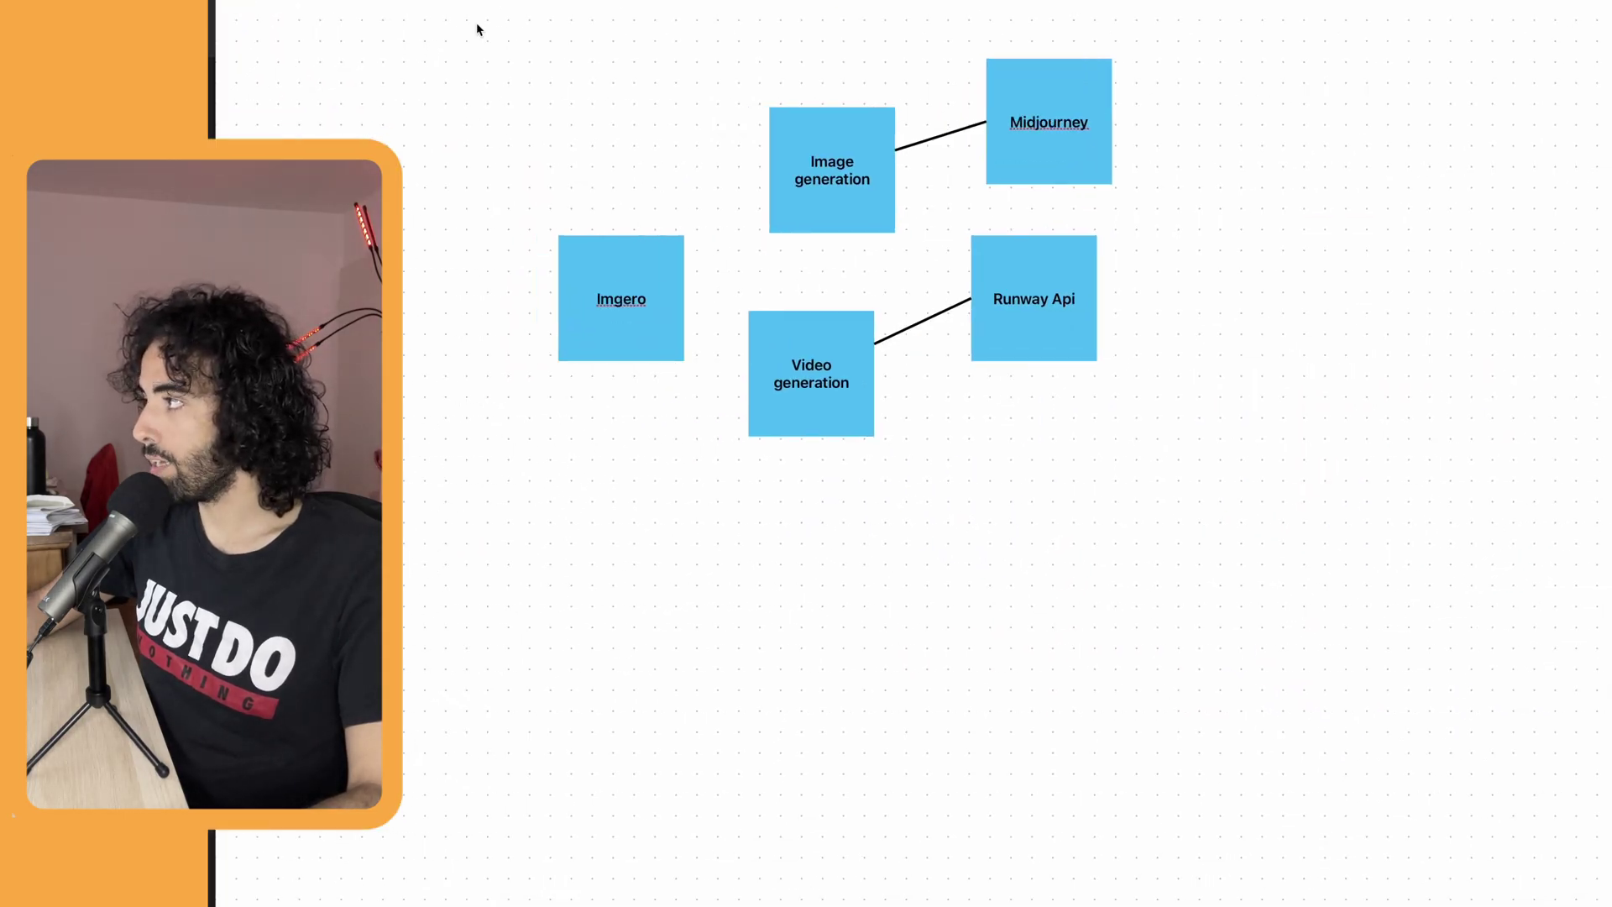
left_click_drag(499, 15, 1348, 544)
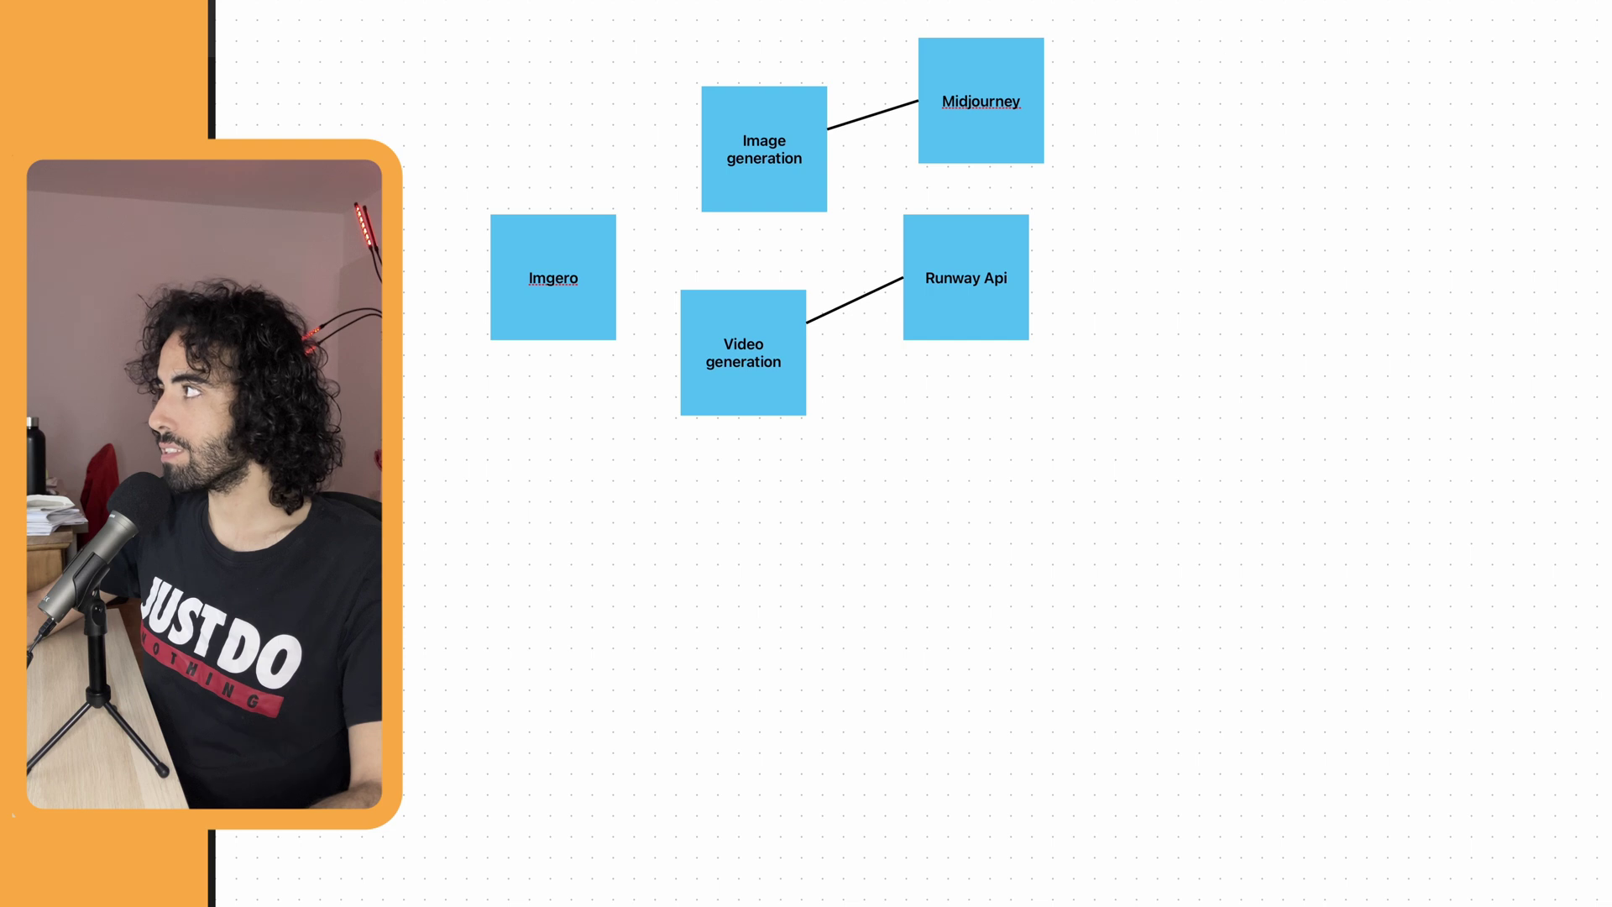
- Add a 'Pitch deck structure' text box and move it down-left
key("t")
left_click(975, 531)
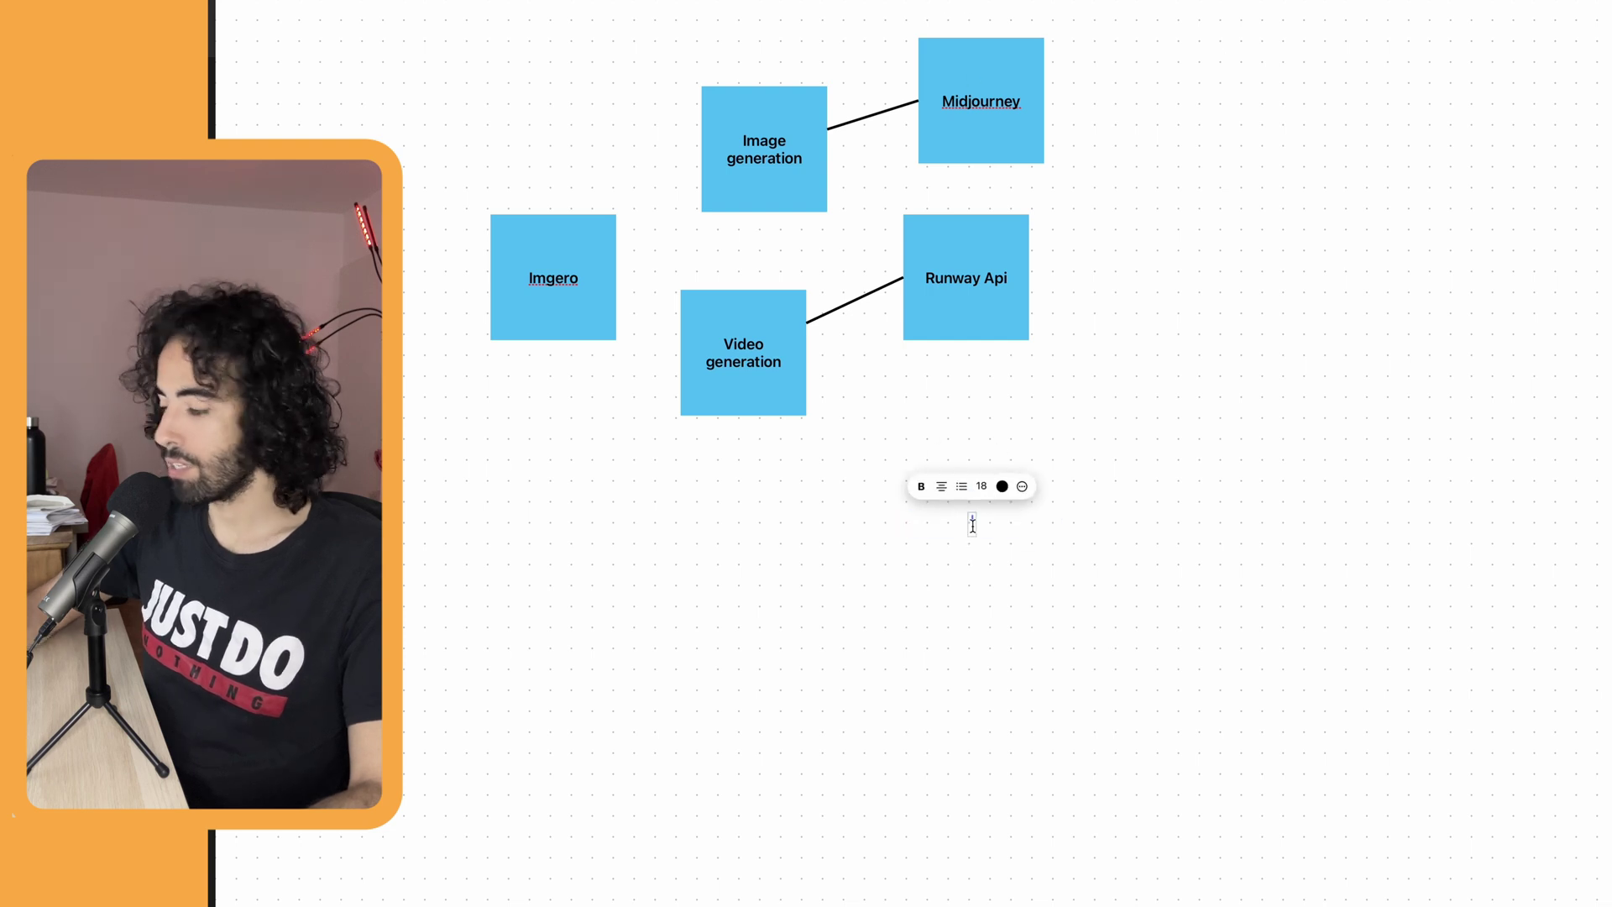
type("Pitch d")
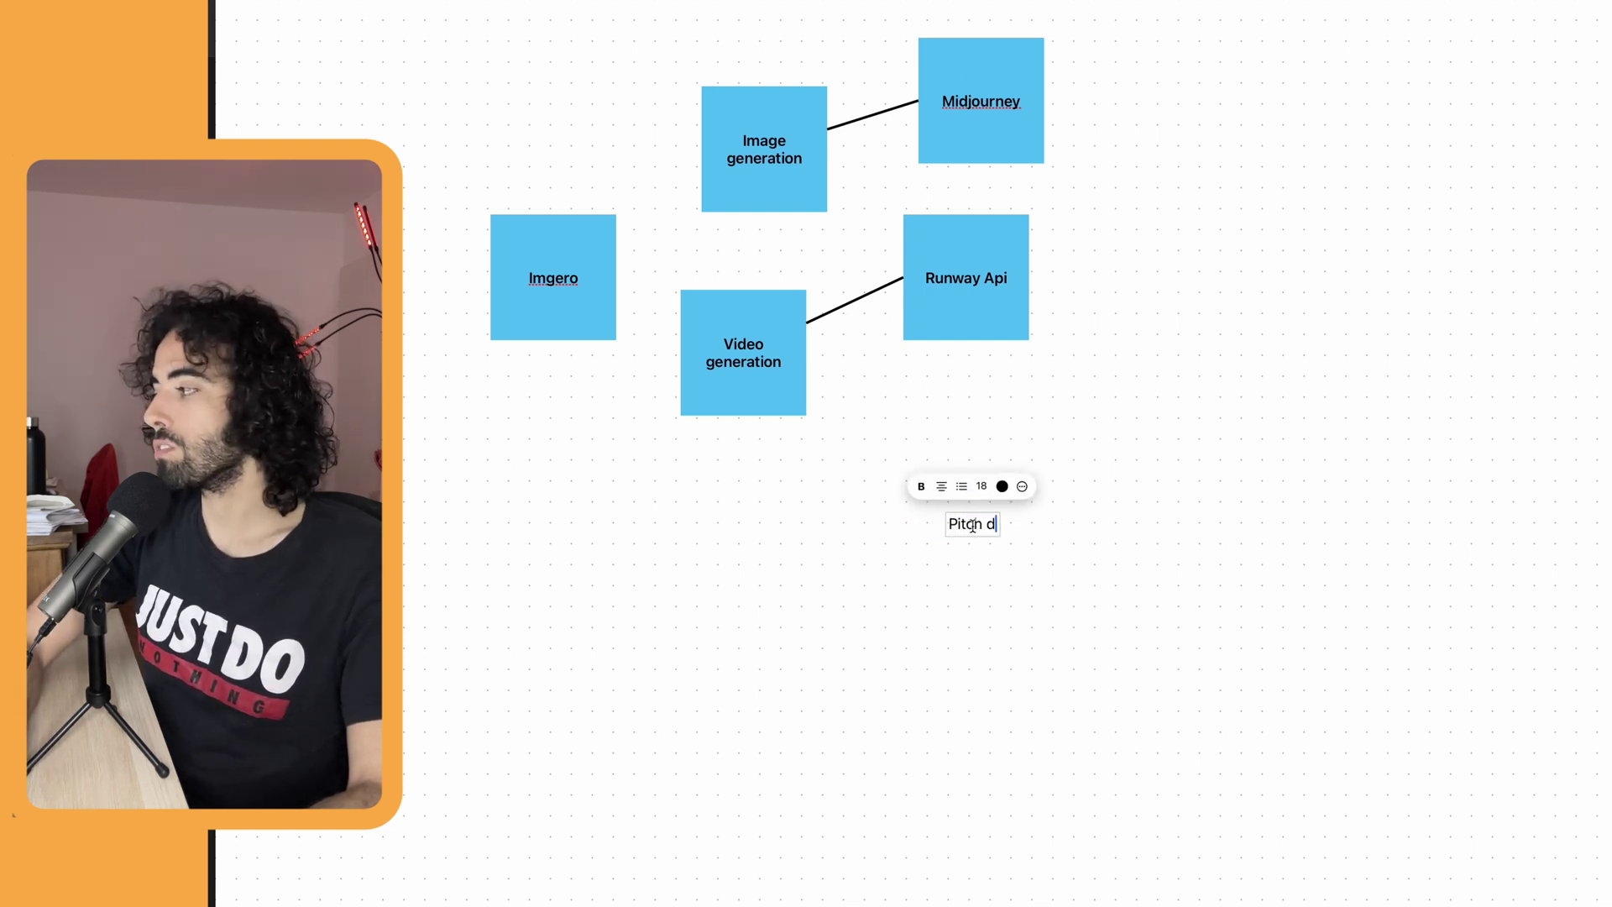
type("eck structure")
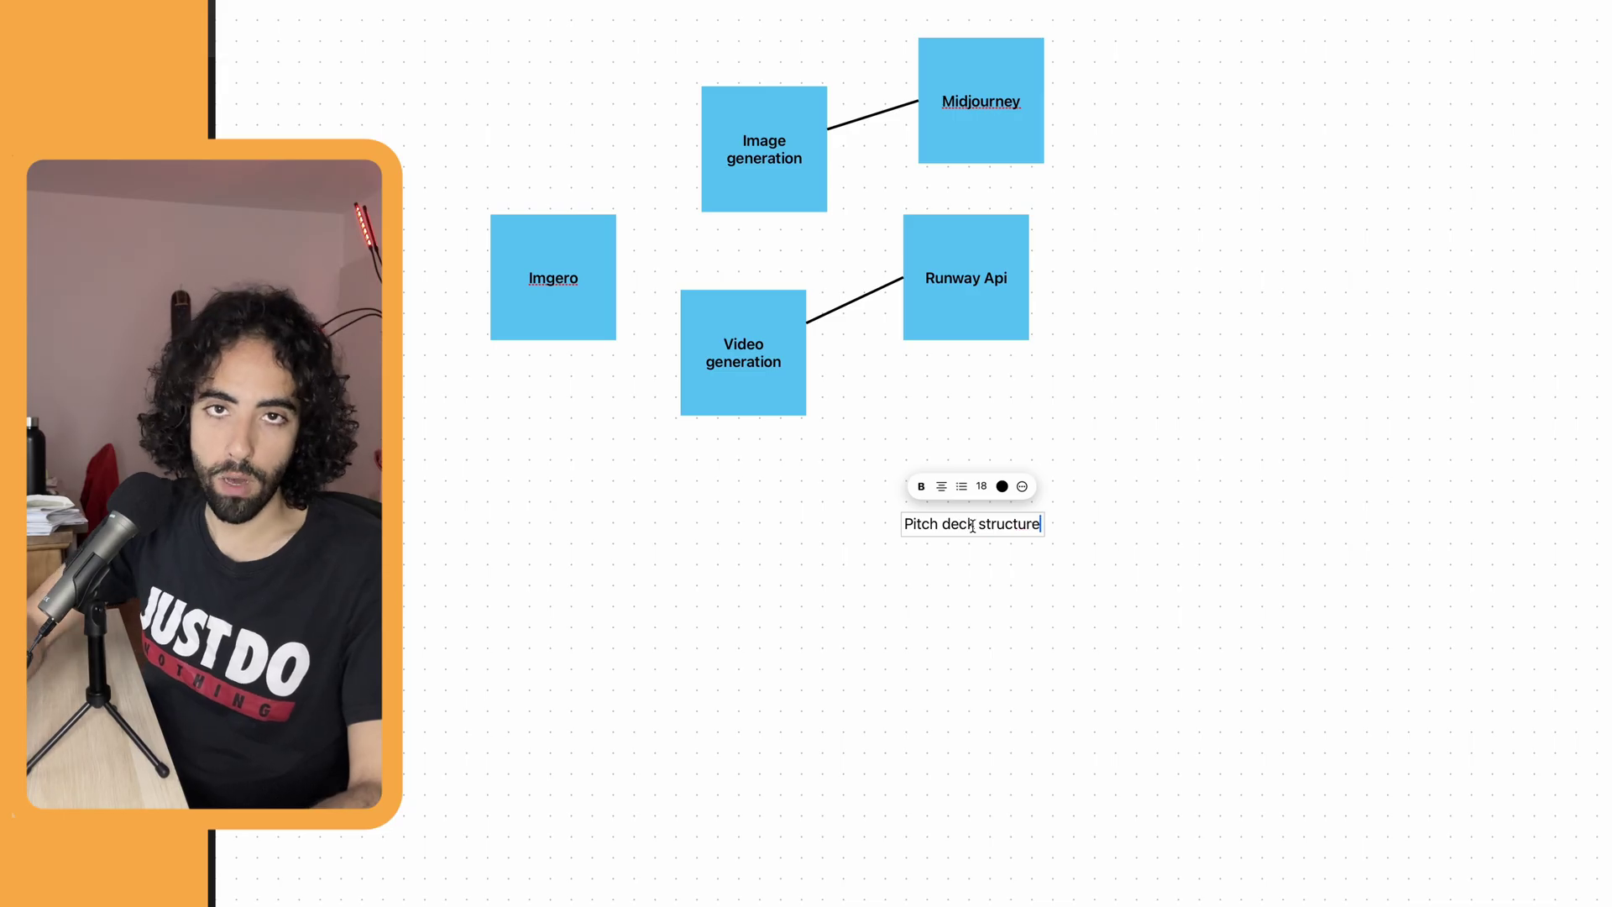
left_click(1038, 615)
left_click_drag(985, 526, 919, 545)
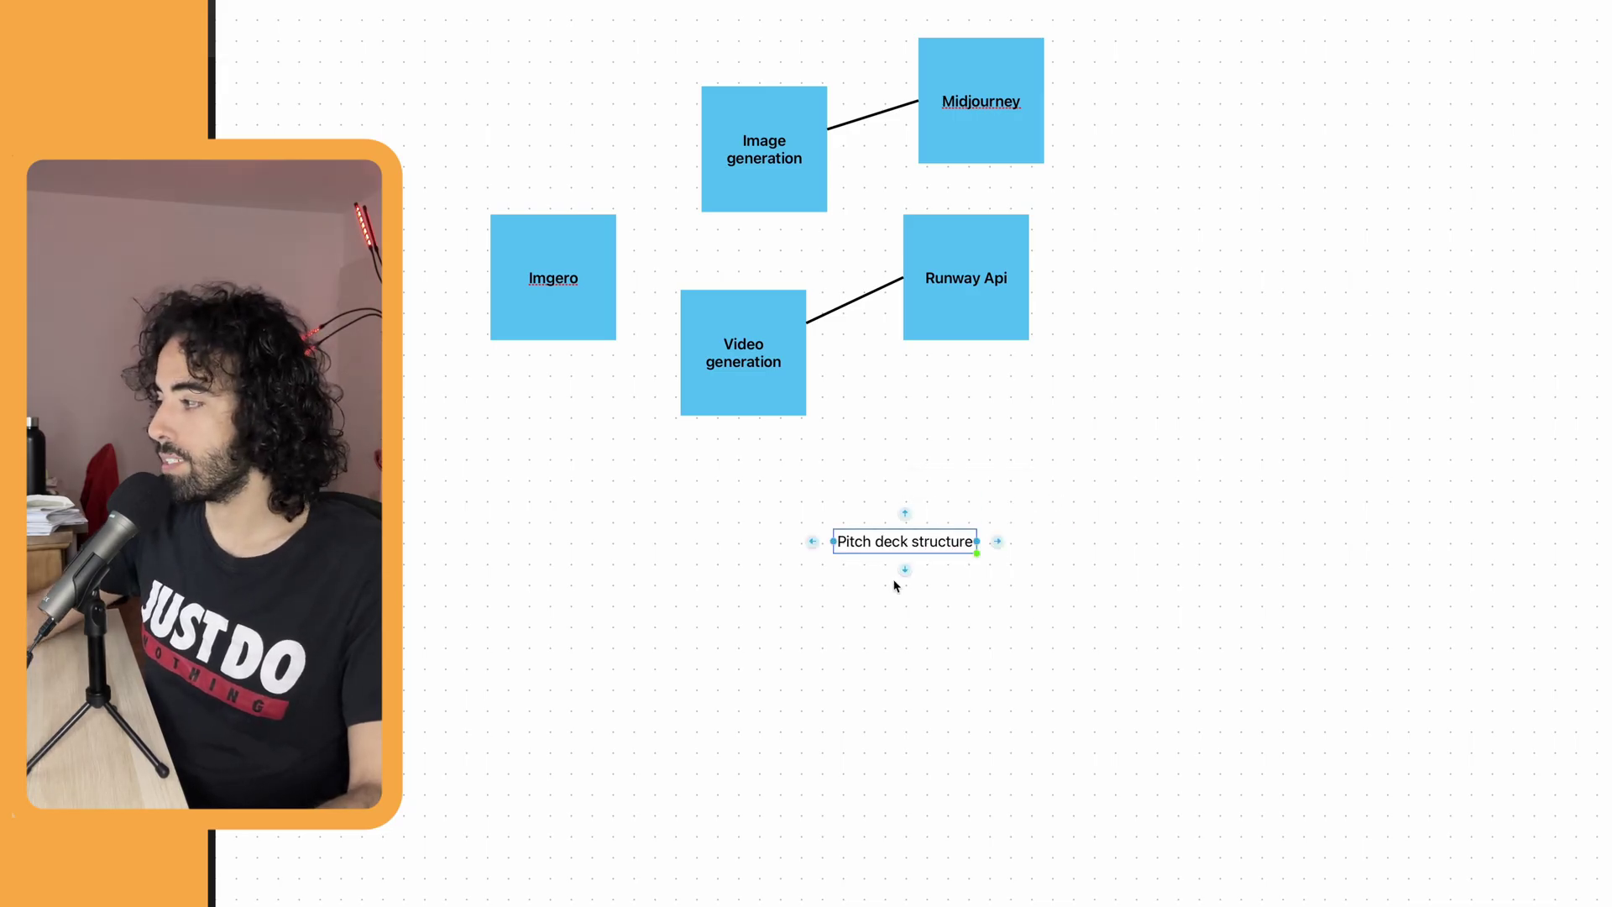
left_click(870, 597)
- Duplicate the Imgero note as 'Explain what AI image generation is' and place a copy
left_click_drag(546, 313, 498, 635)
double_click(497, 591)
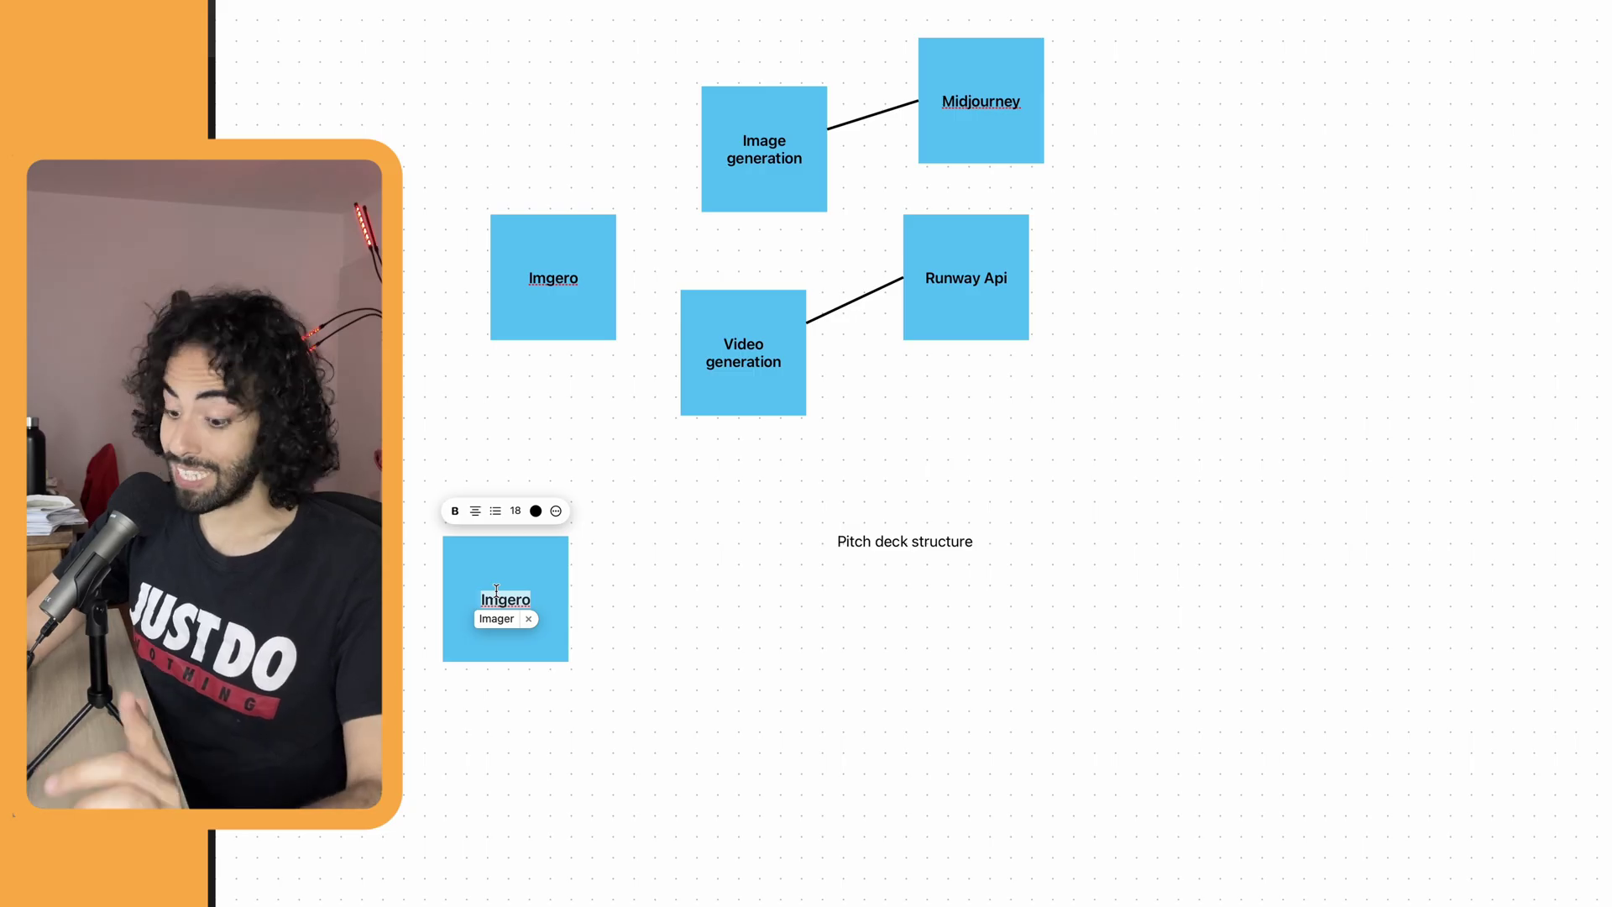
type("Explain w")
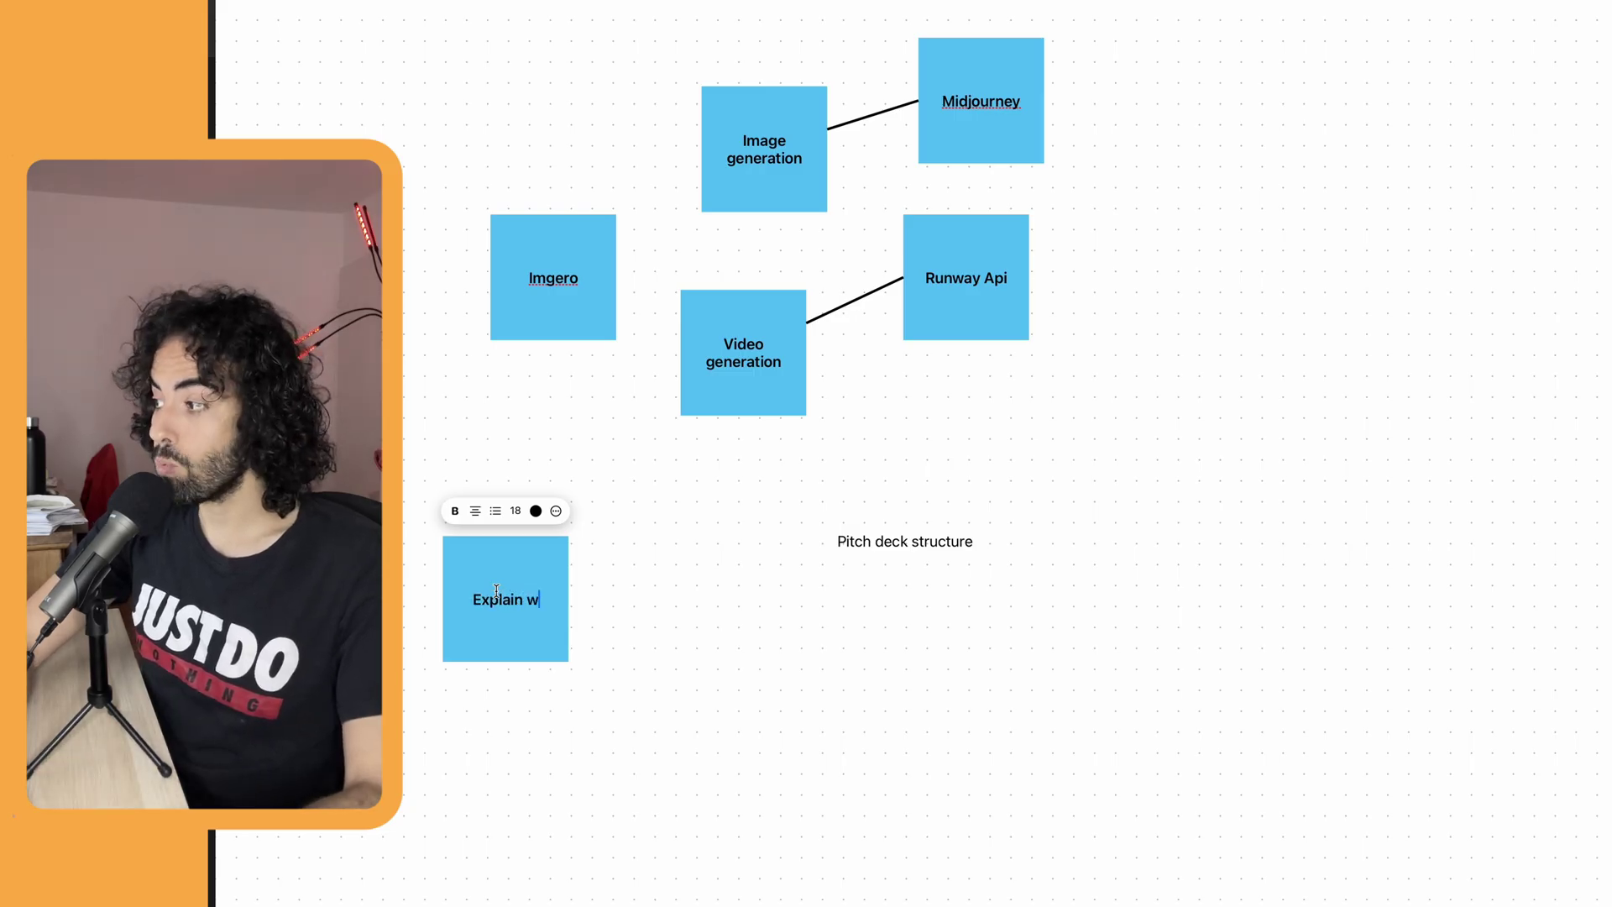
type("hat AI")
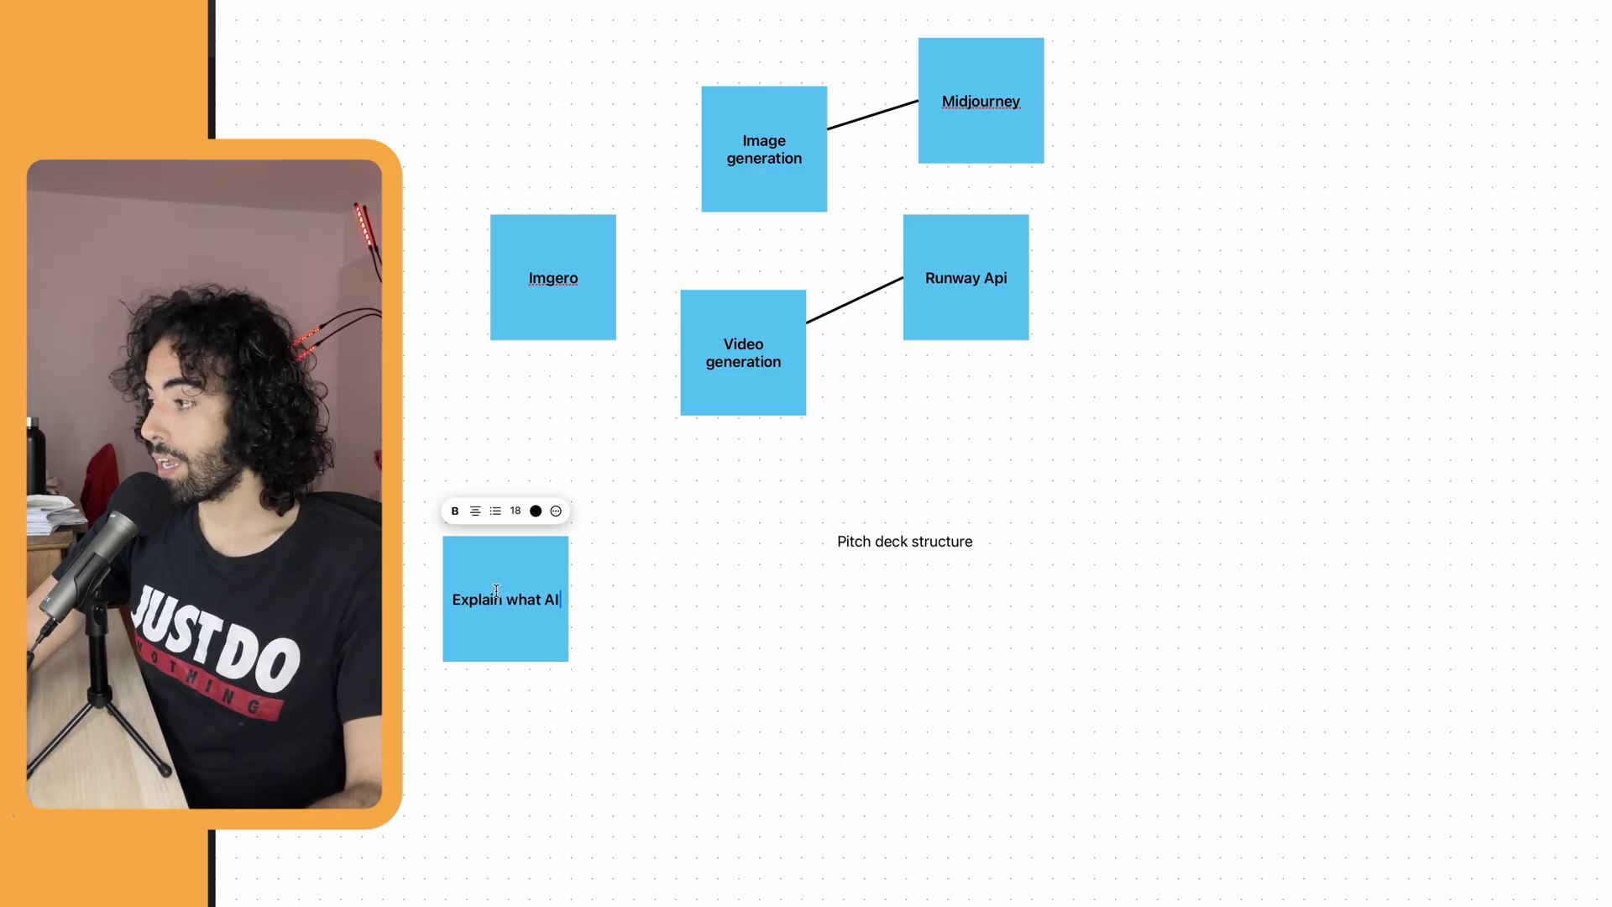
type(" image generation si")
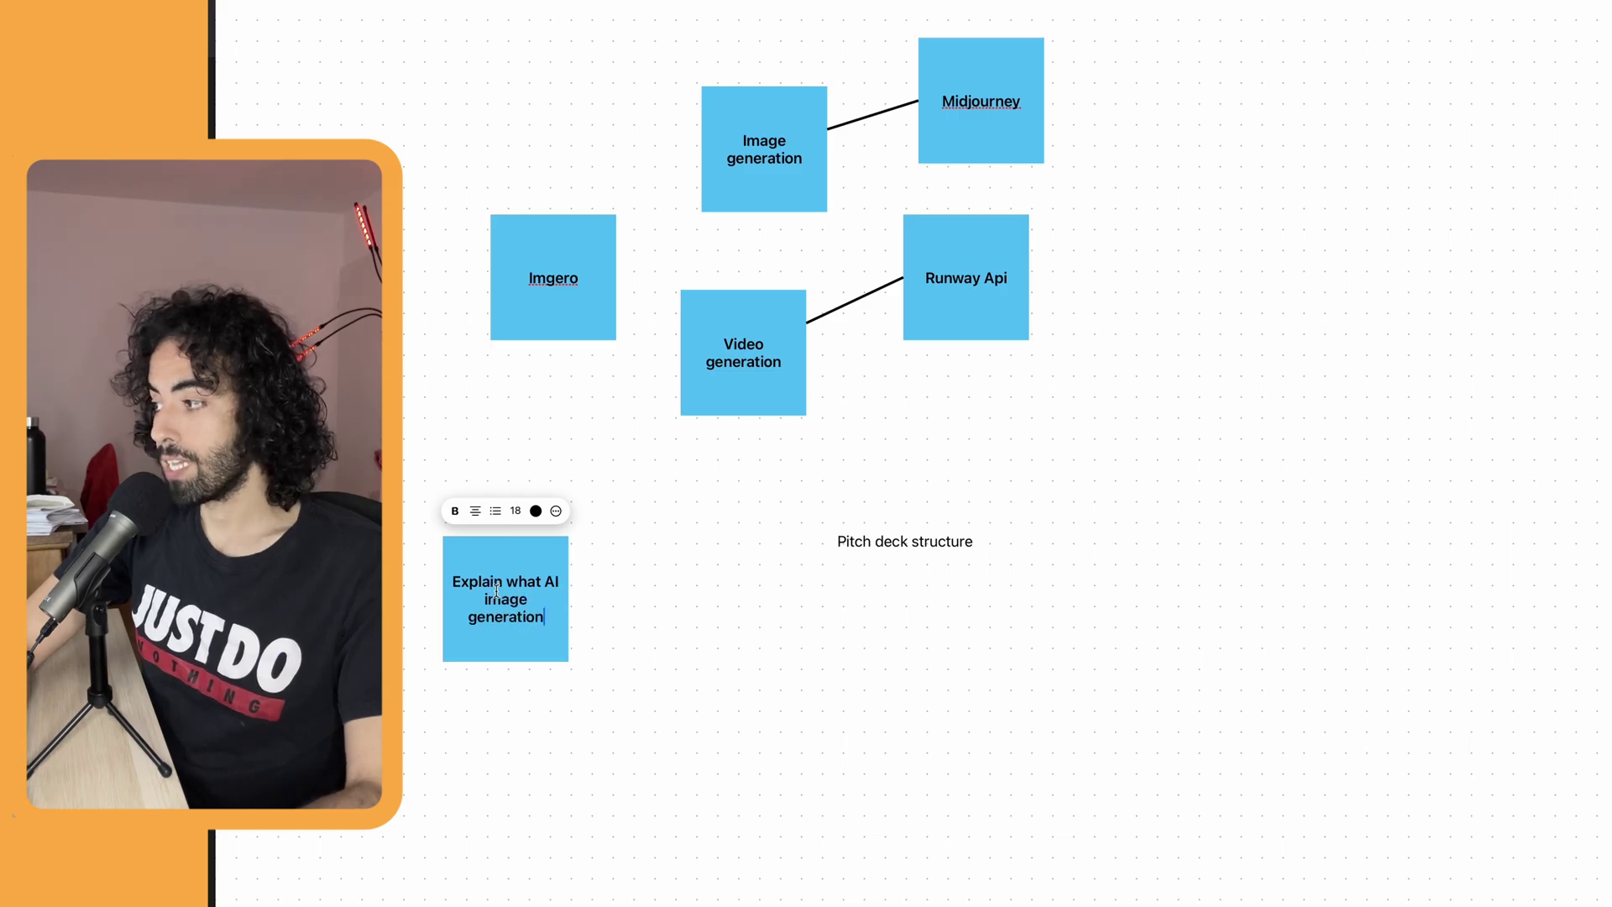
key("BackSpace")
key("BackSpace")
type("si")
key("BackSpace")
key("BackSpace")
type("is")
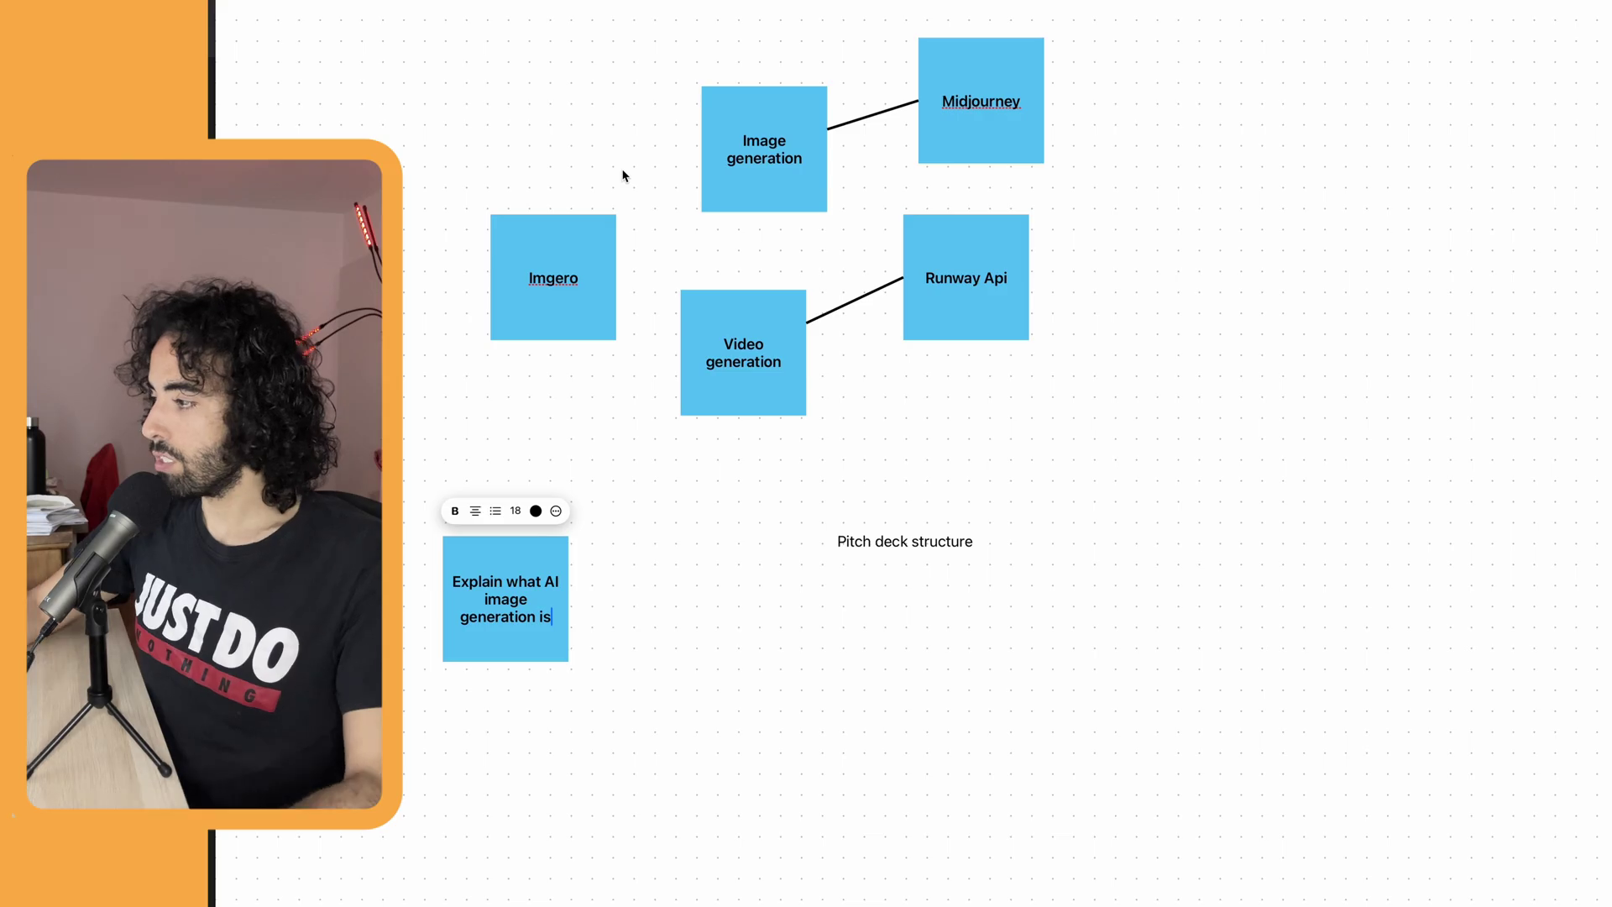
left_click_drag(529, 644, 485, 619)
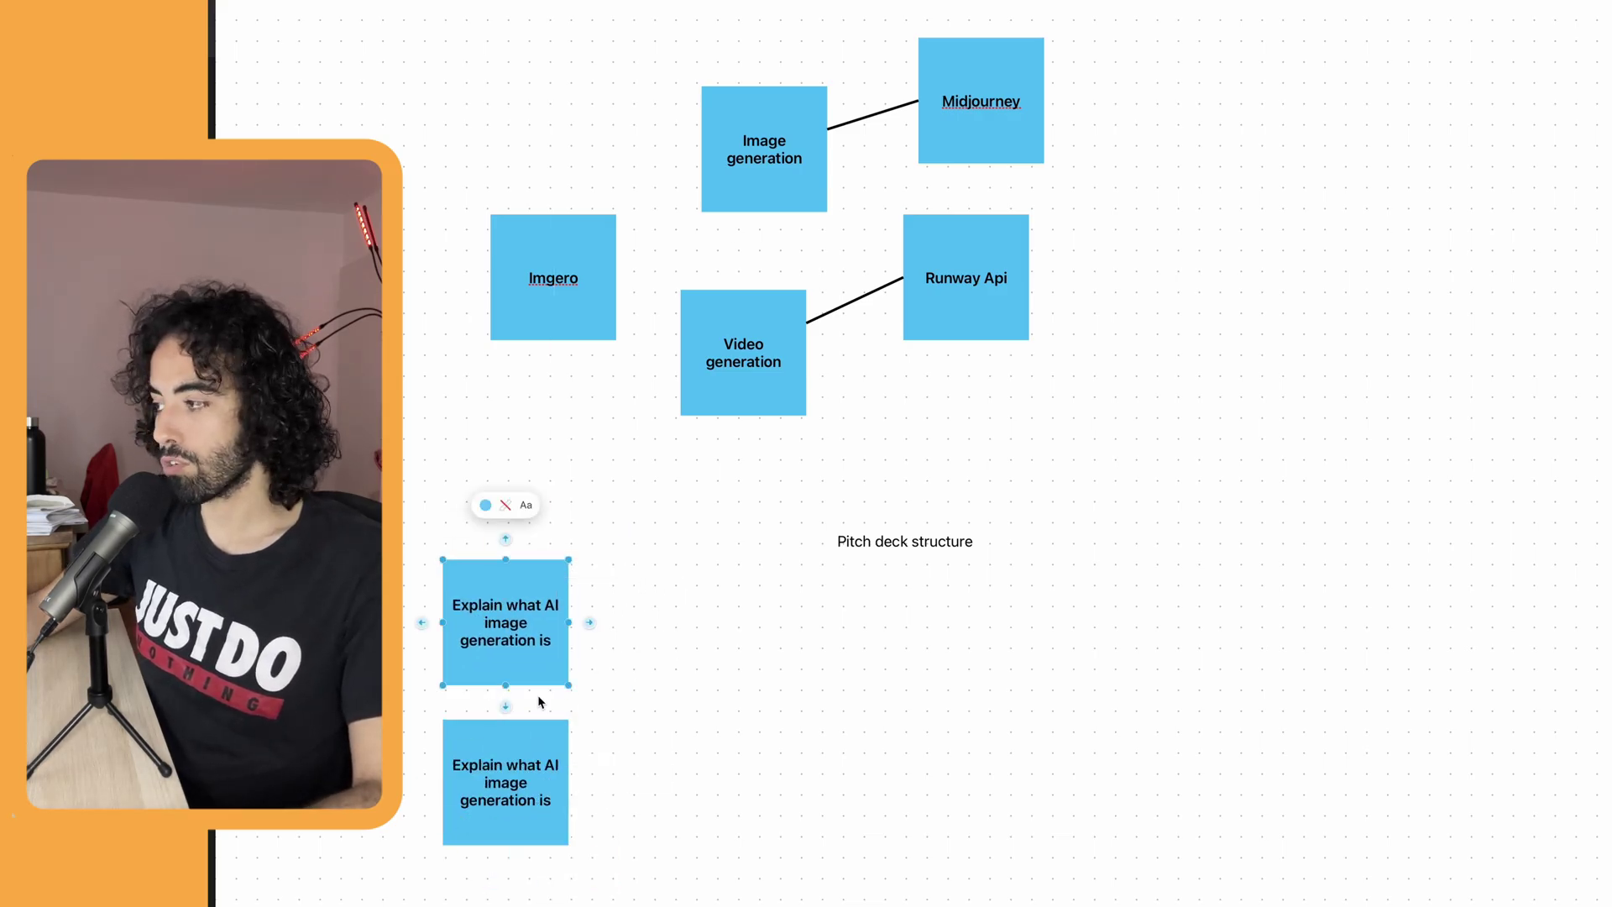
- Make the copy green and change its text to 'What's this tech?'
left_click(486, 505)
left_click(500, 437)
double_click(488, 614)
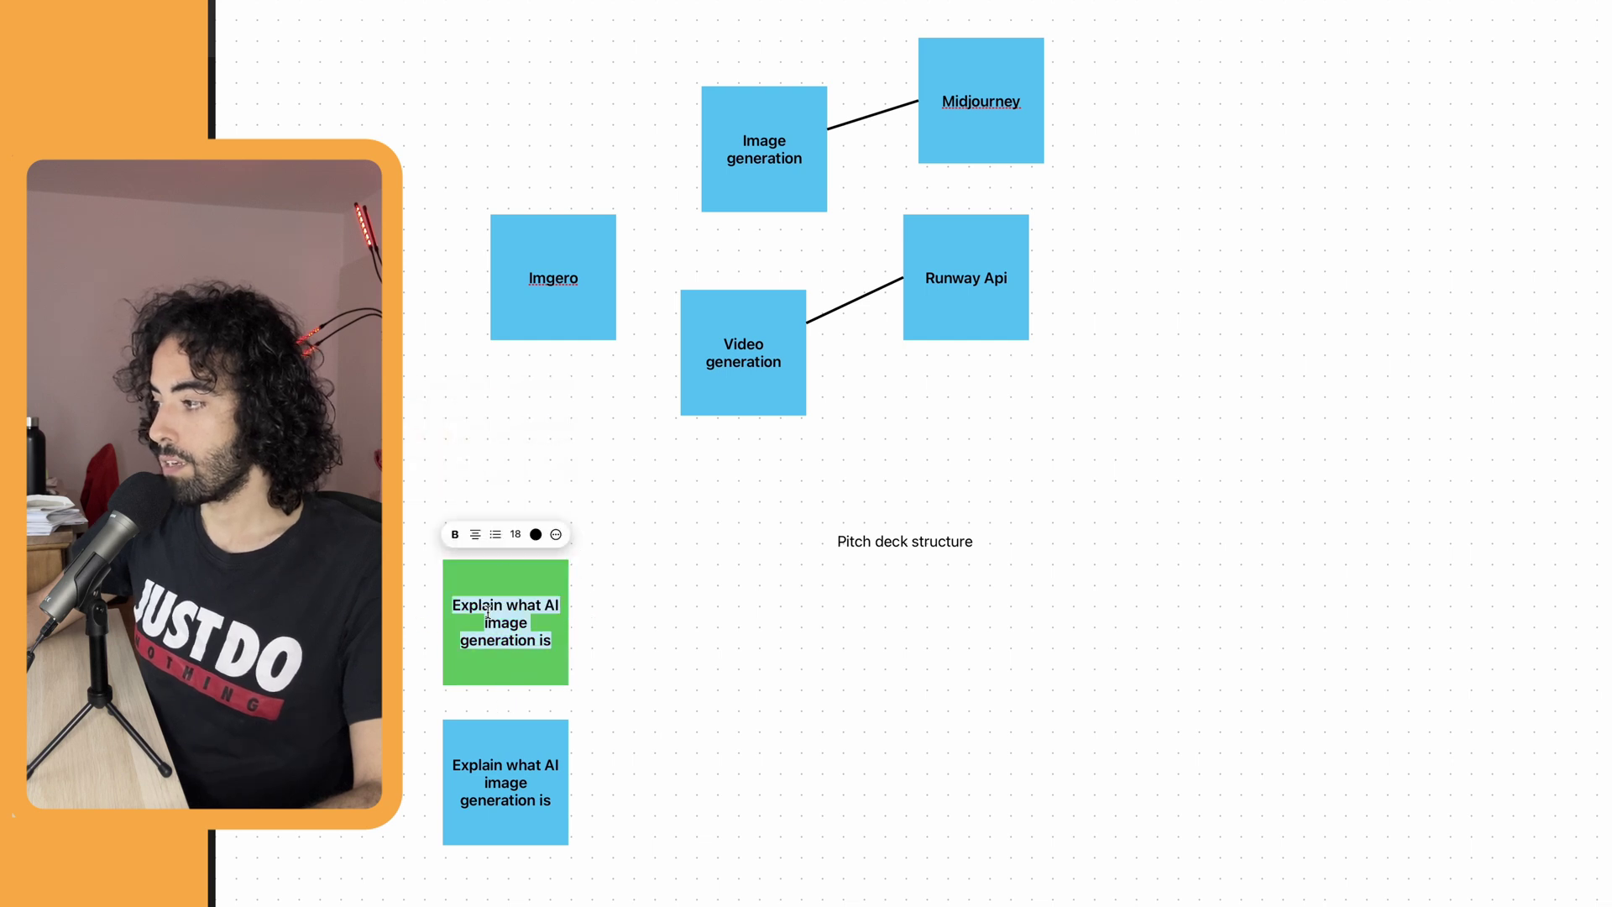
type("What")
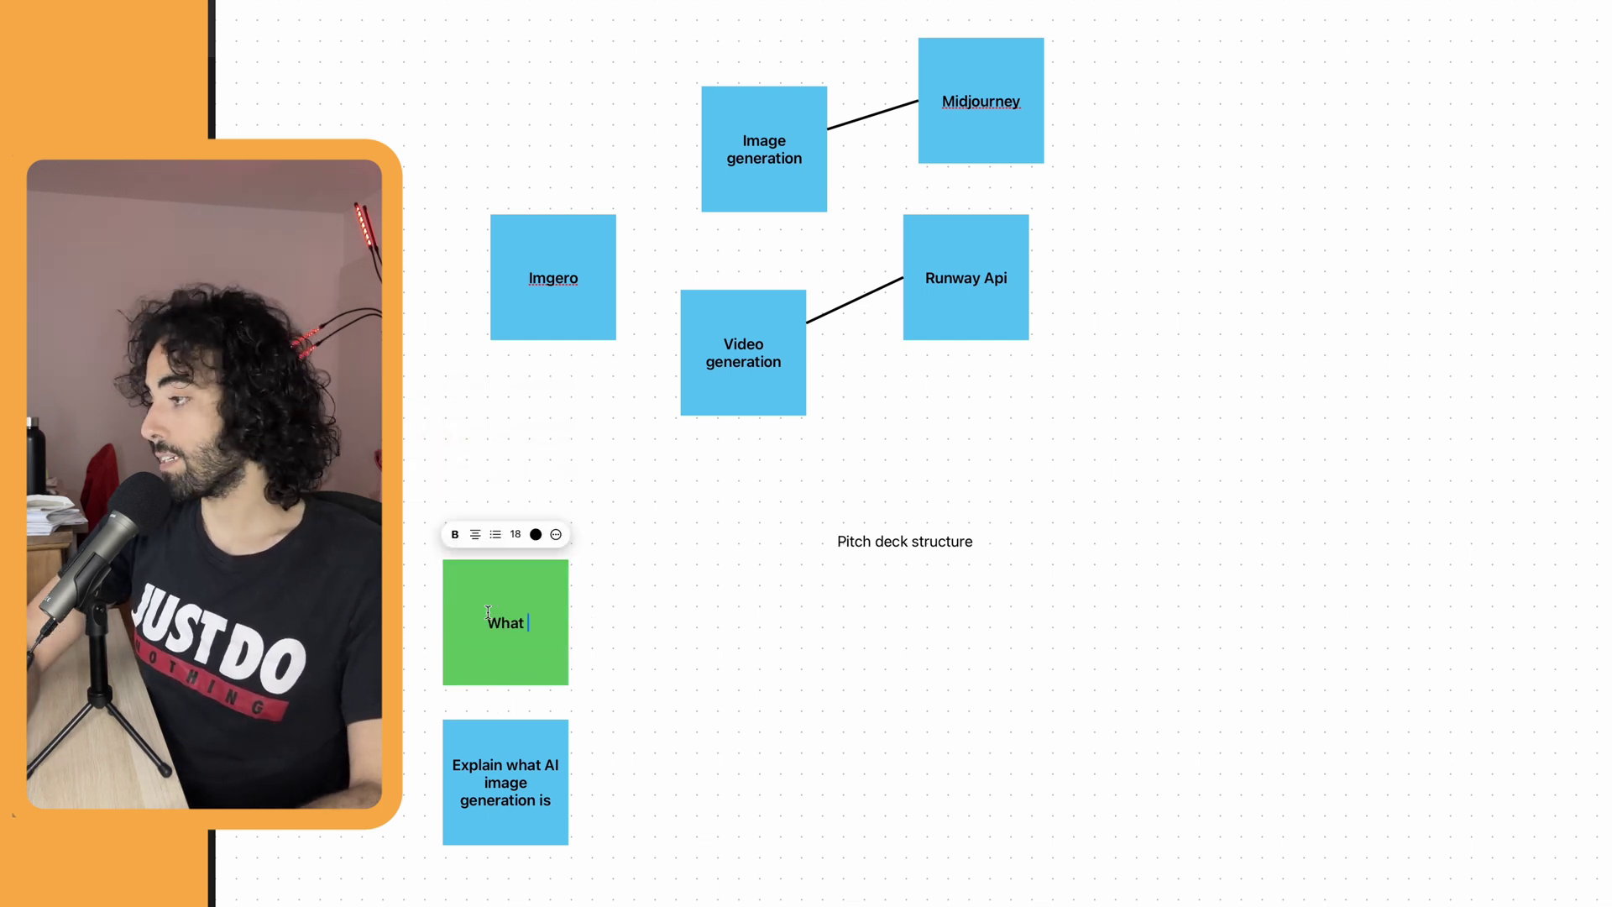
type("'sth")
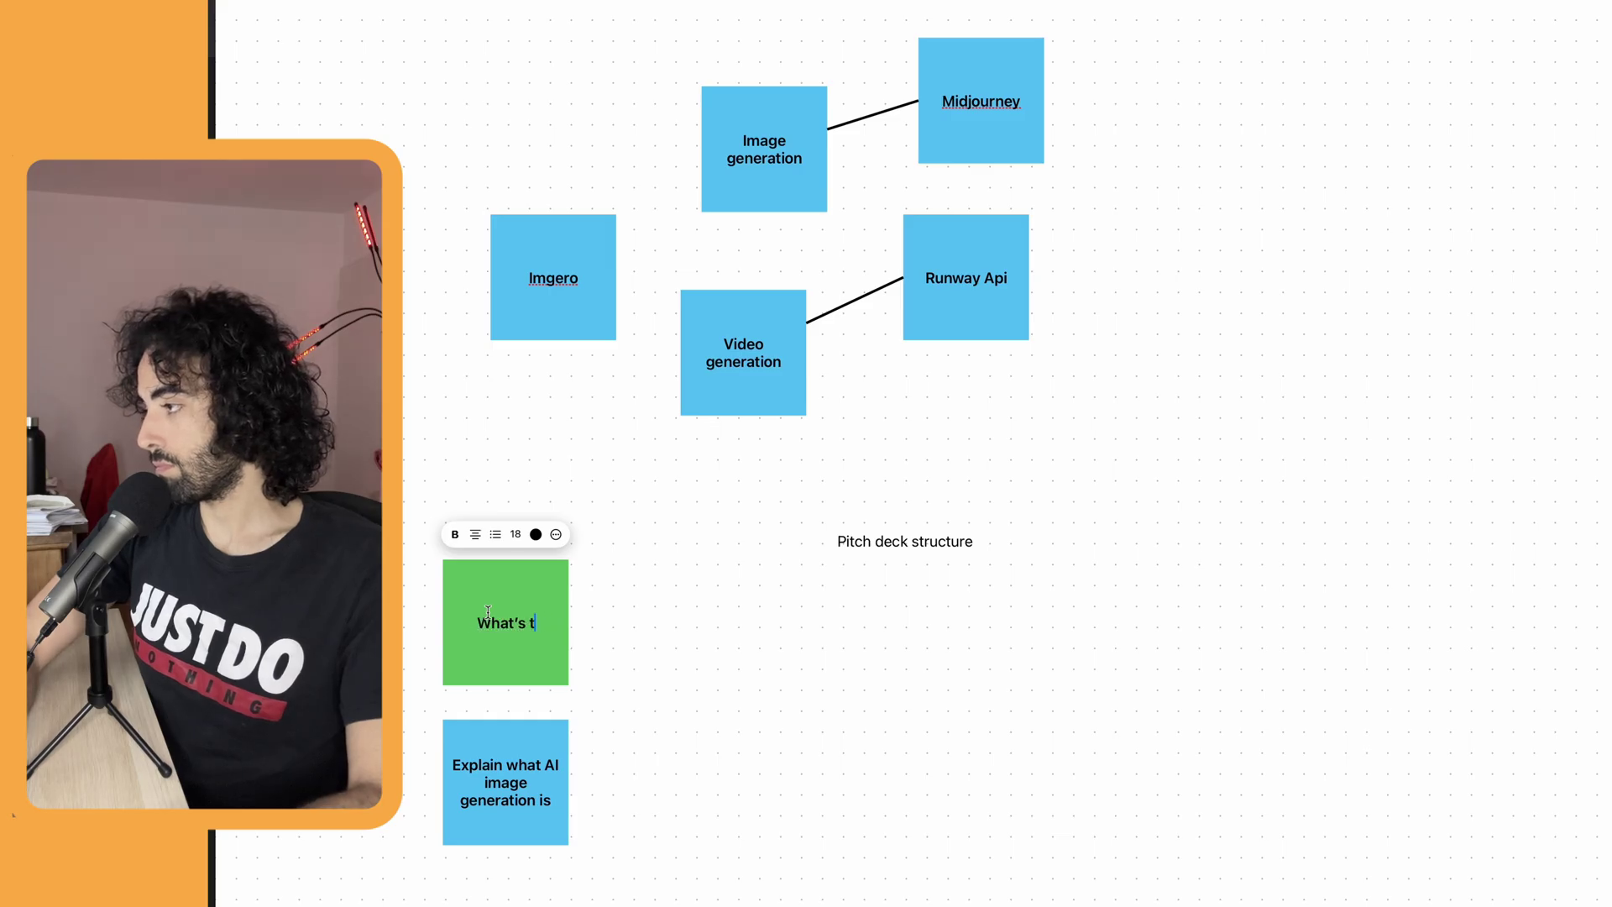
type("his tech?")
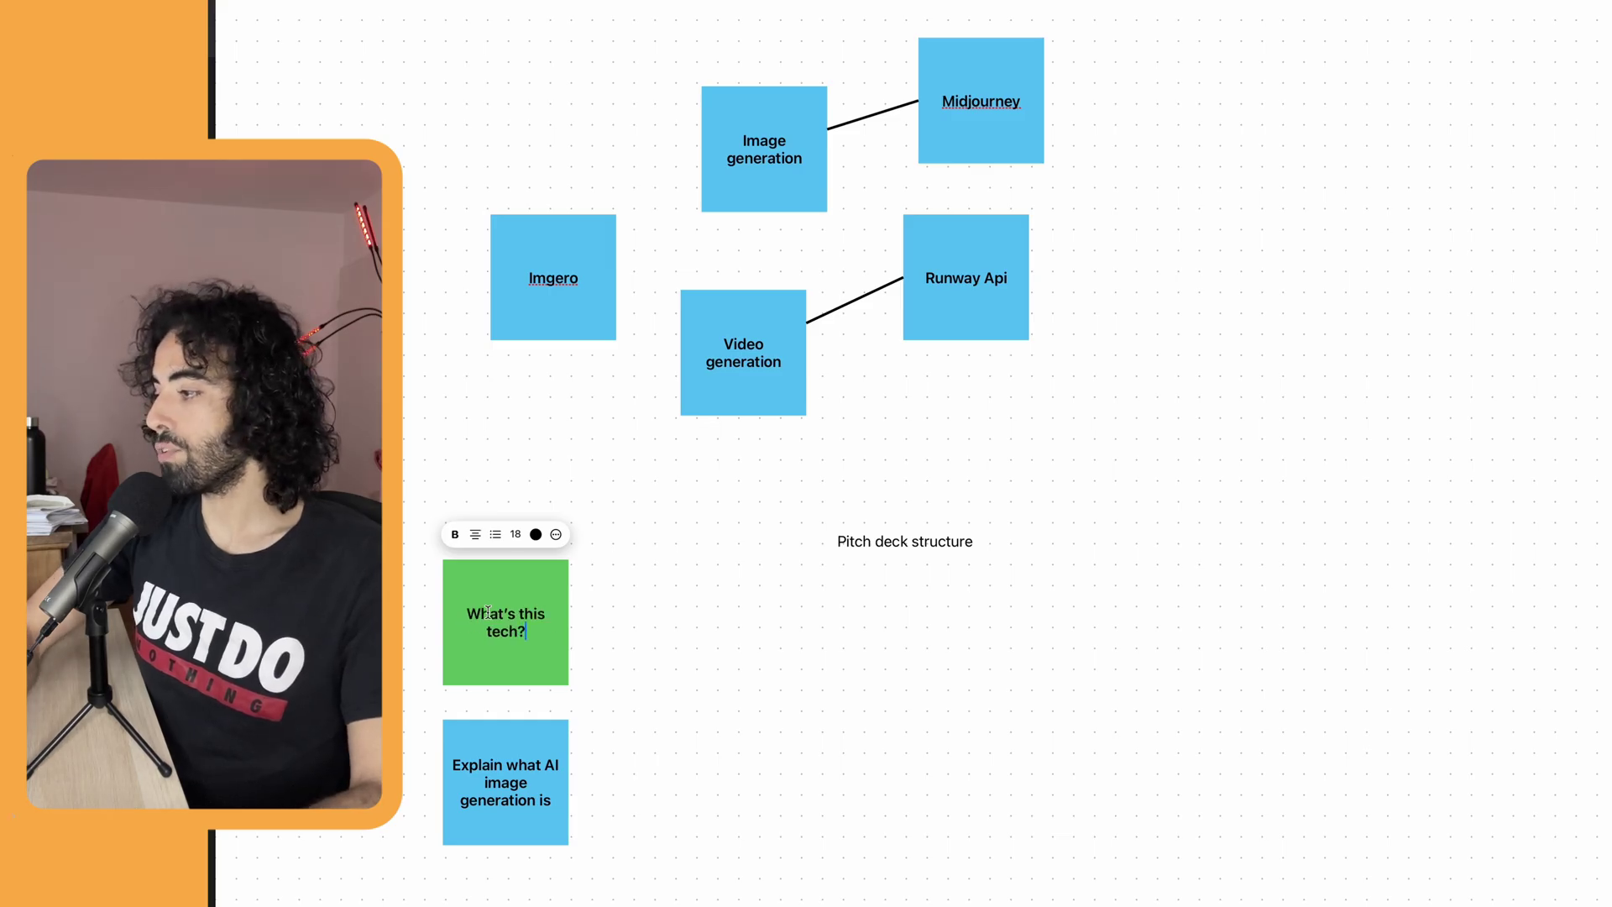
- Duplicate the blue note below itself, colour the copy pink, and nudge the blue note for even spacing
left_click(547, 797)
left_click_drag(547, 798, 498, 905)
left_click(485, 813)
left_click(528, 716)
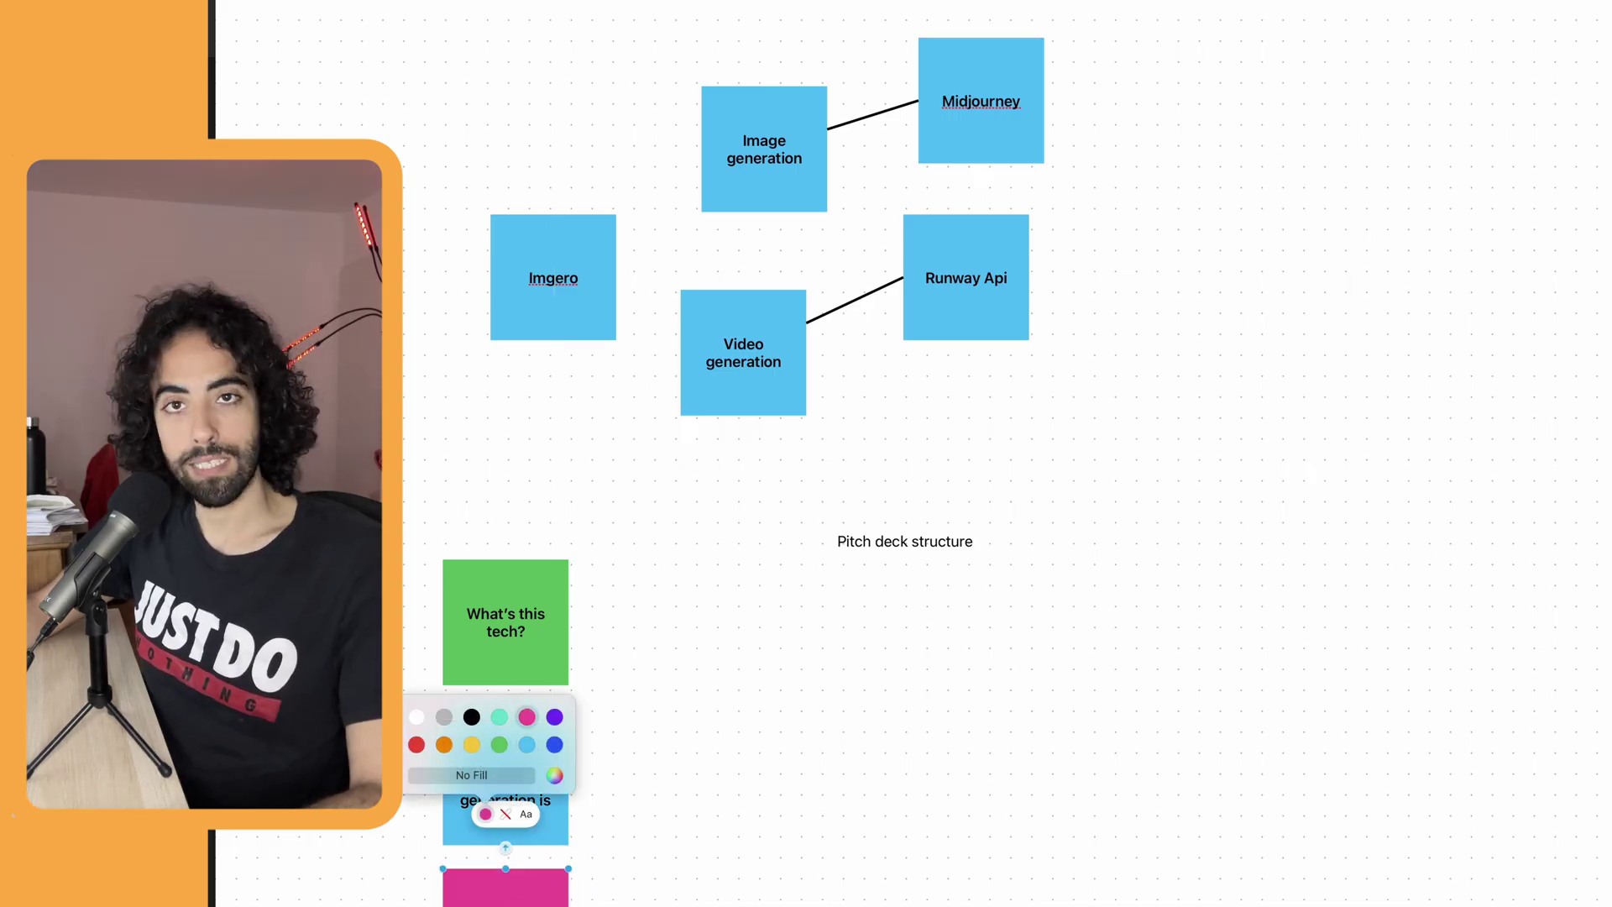
key("Escape")
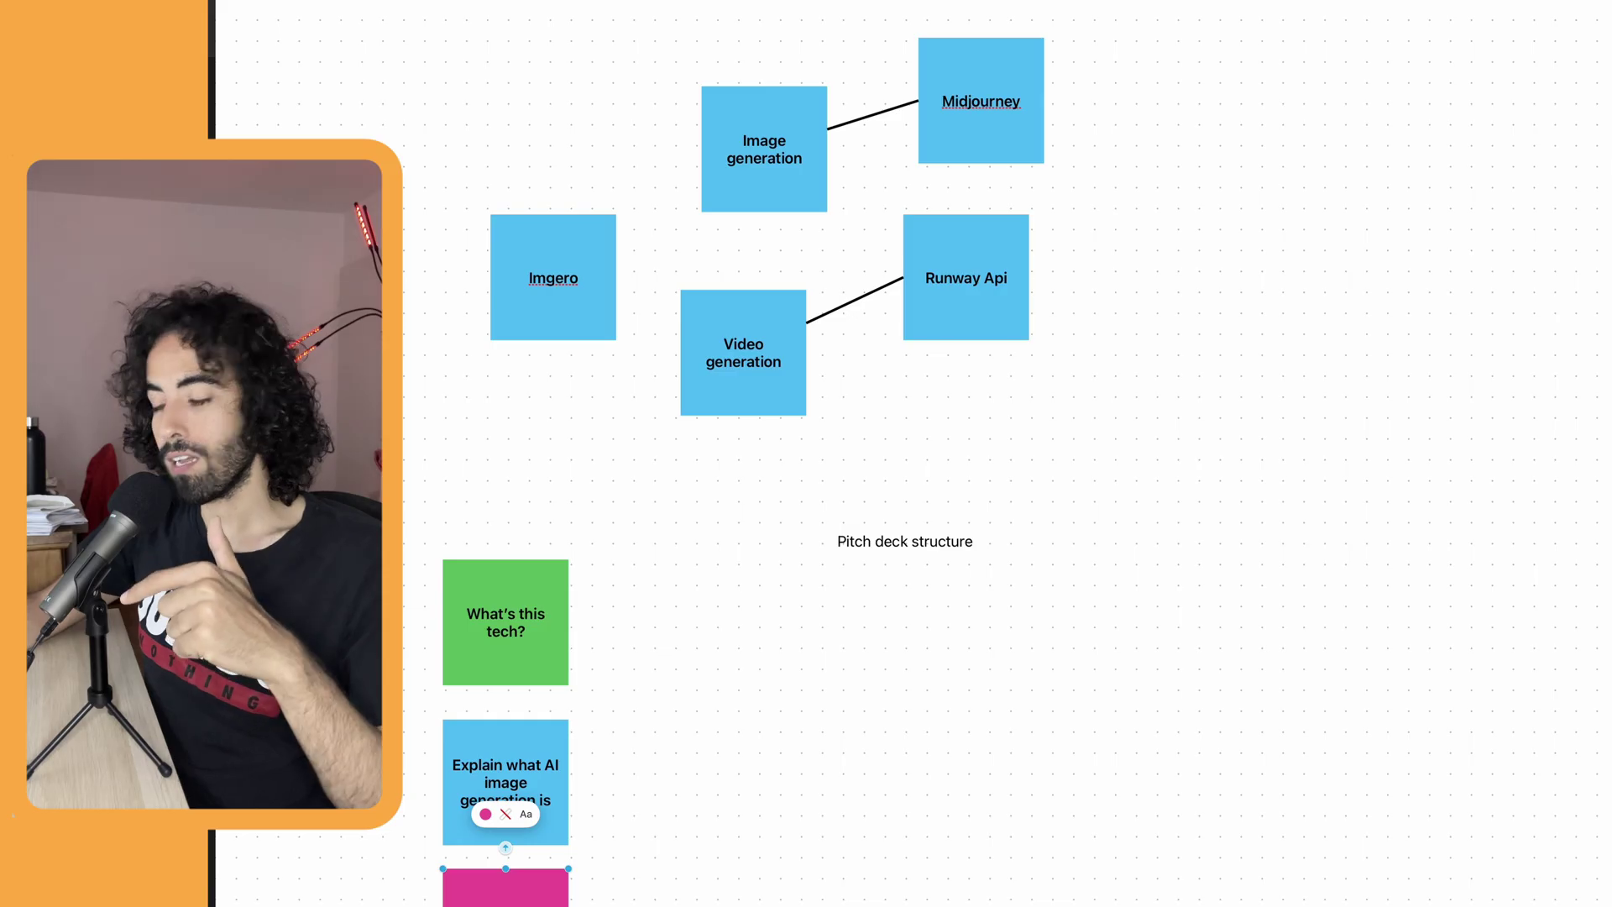
scroll(755, 453, "down", 3)
left_click(537, 588)
left_click_drag(537, 714, 537, 708)
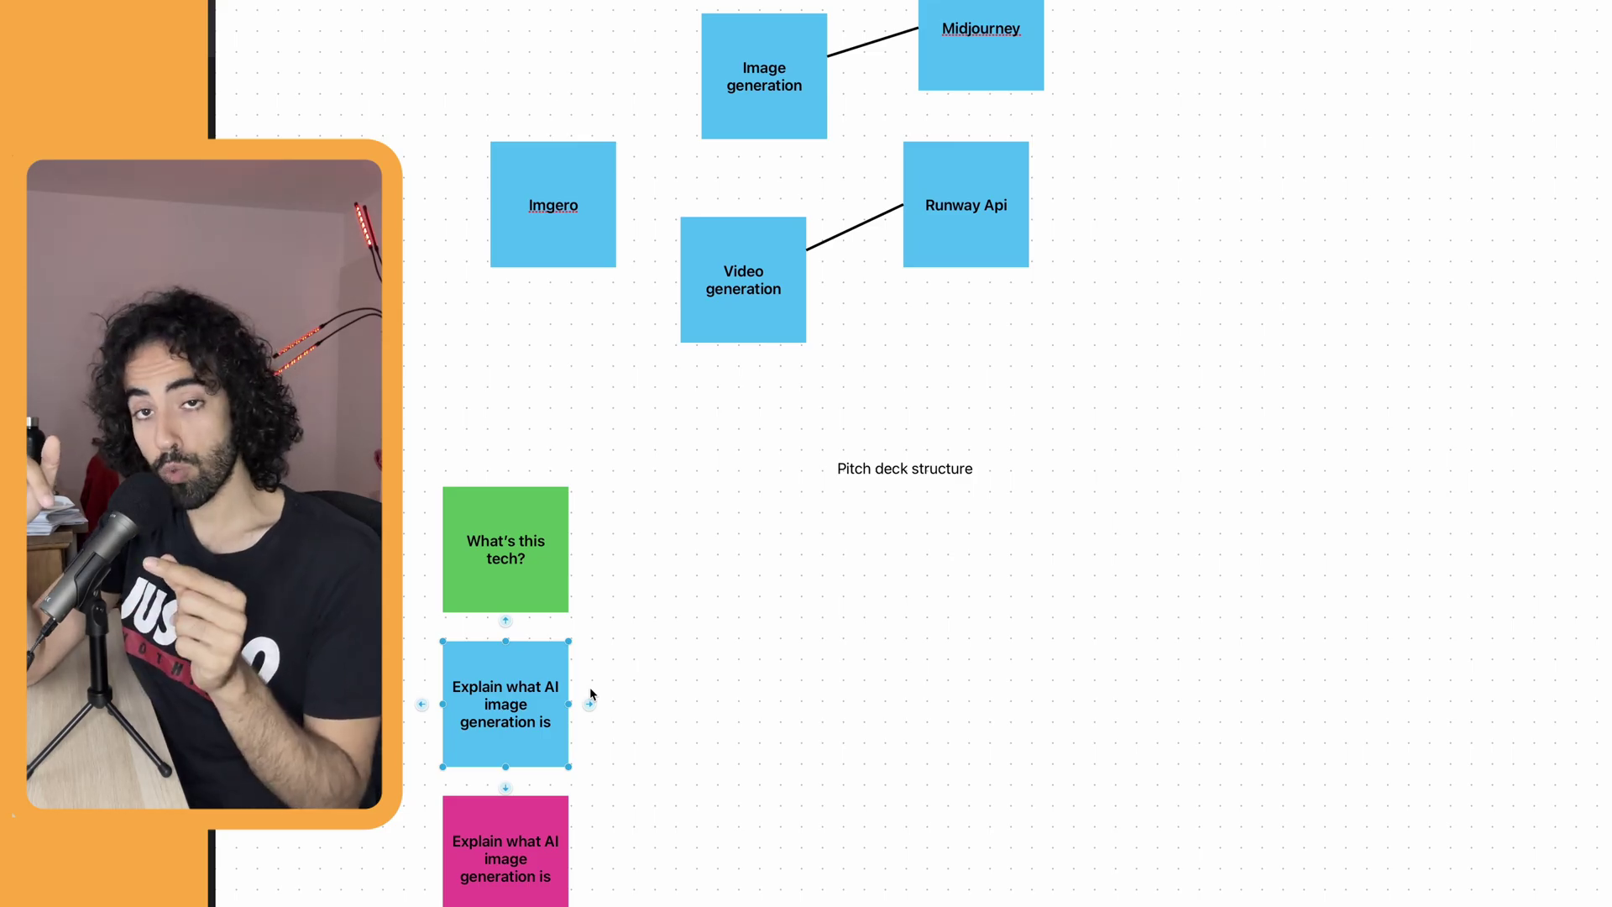
- Select the green 'What's this tech?' note in Freeform, briefly edit its text, then deselect it
left_click(541, 536)
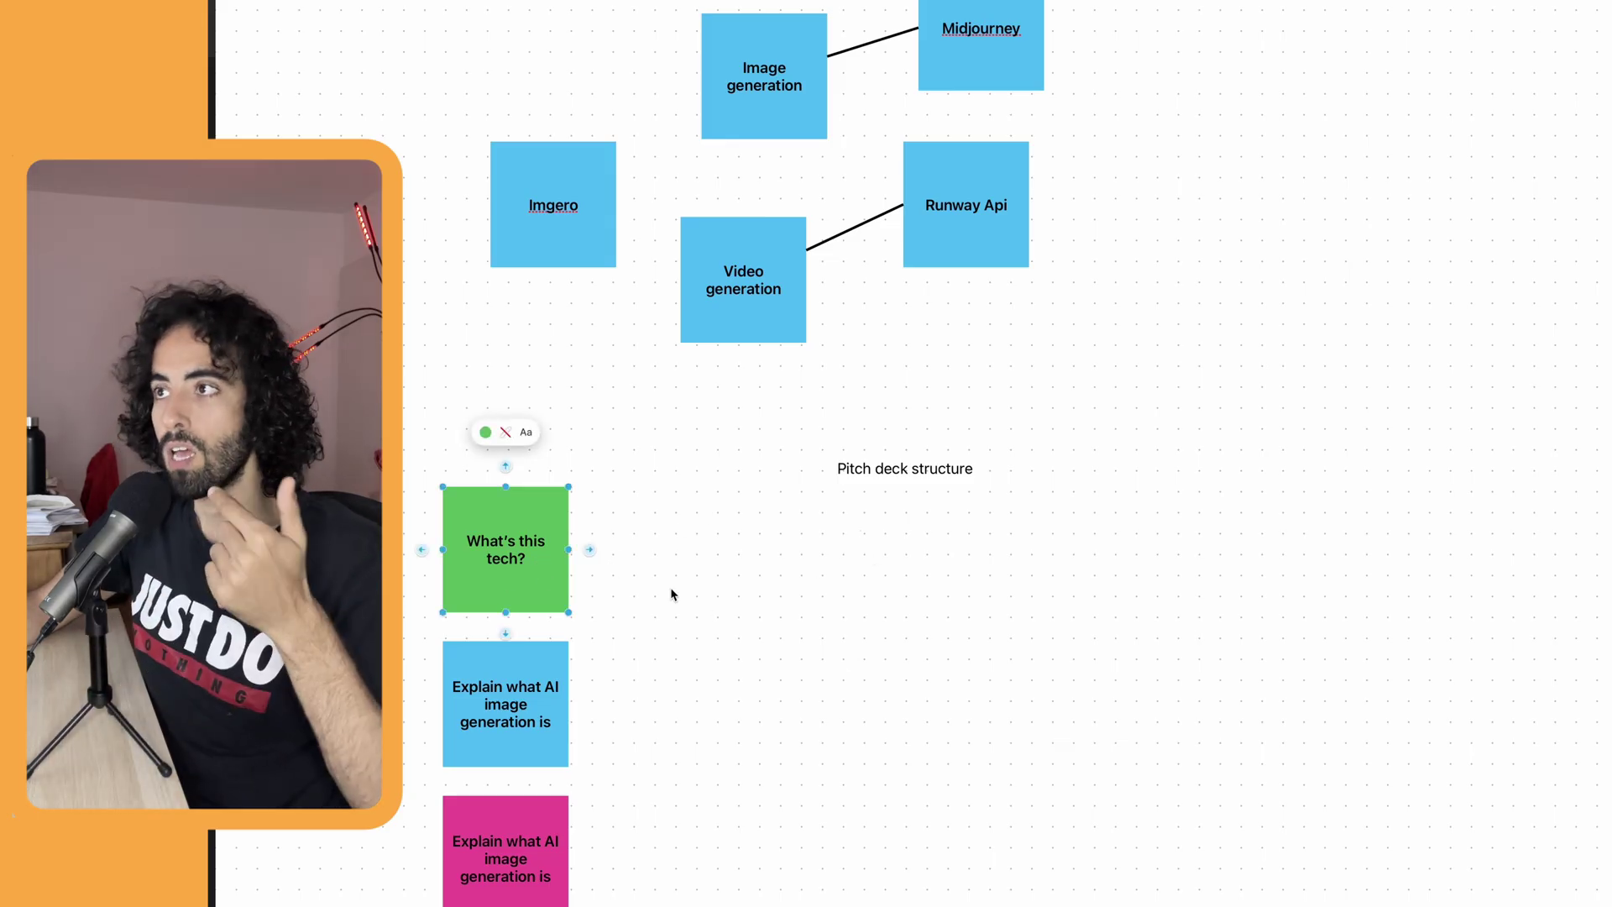
double_click(506, 487)
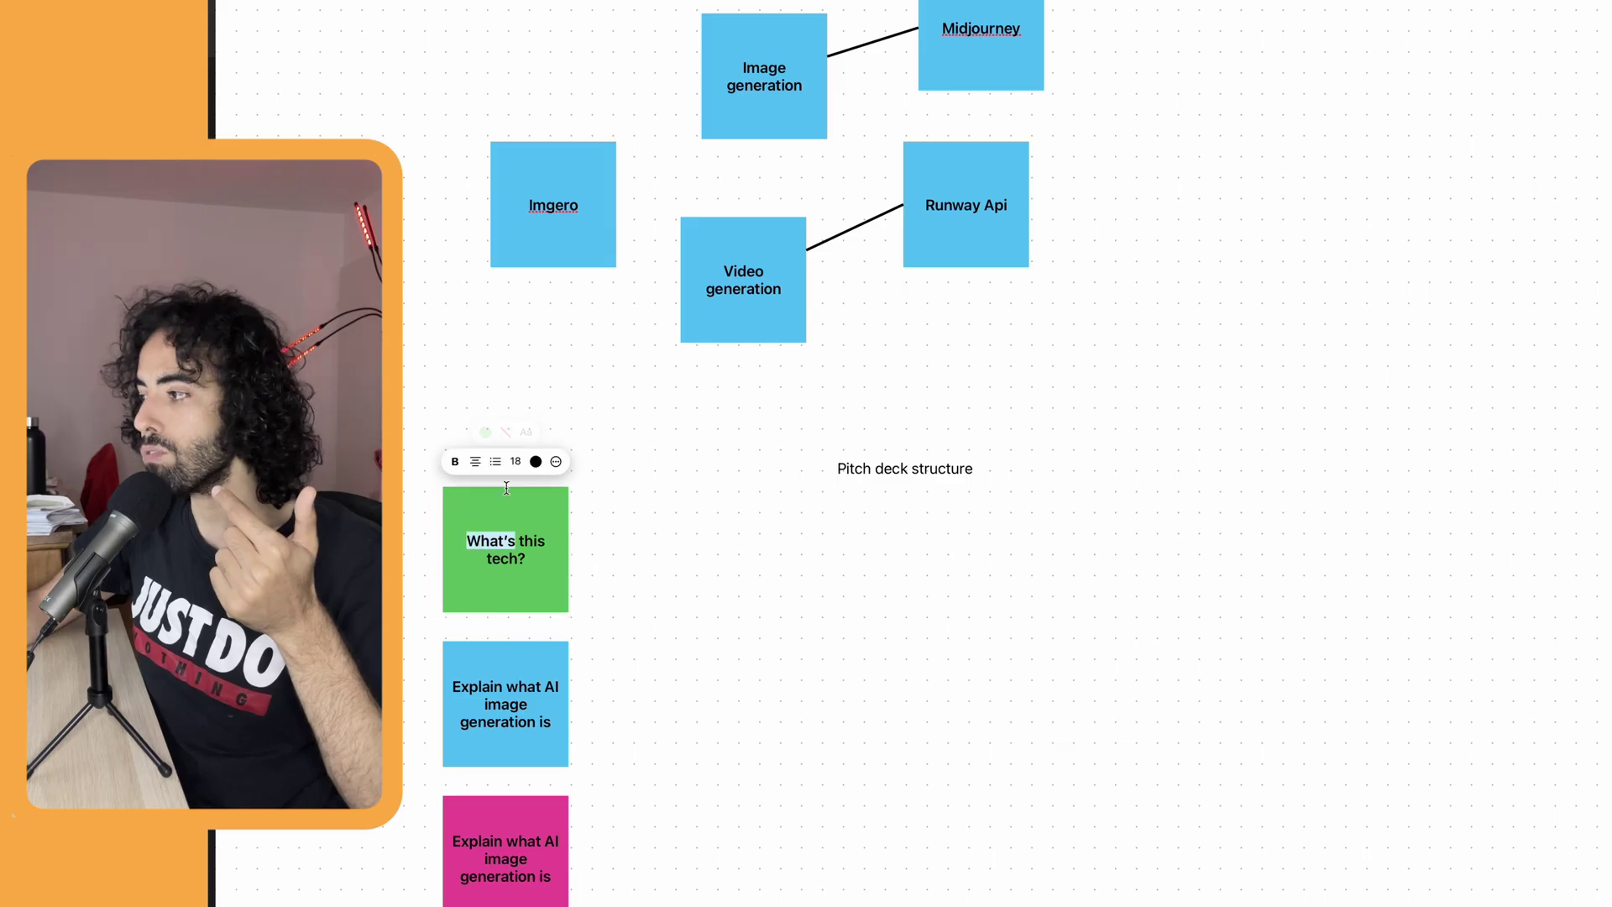
left_click(579, 557)
left_click(561, 582)
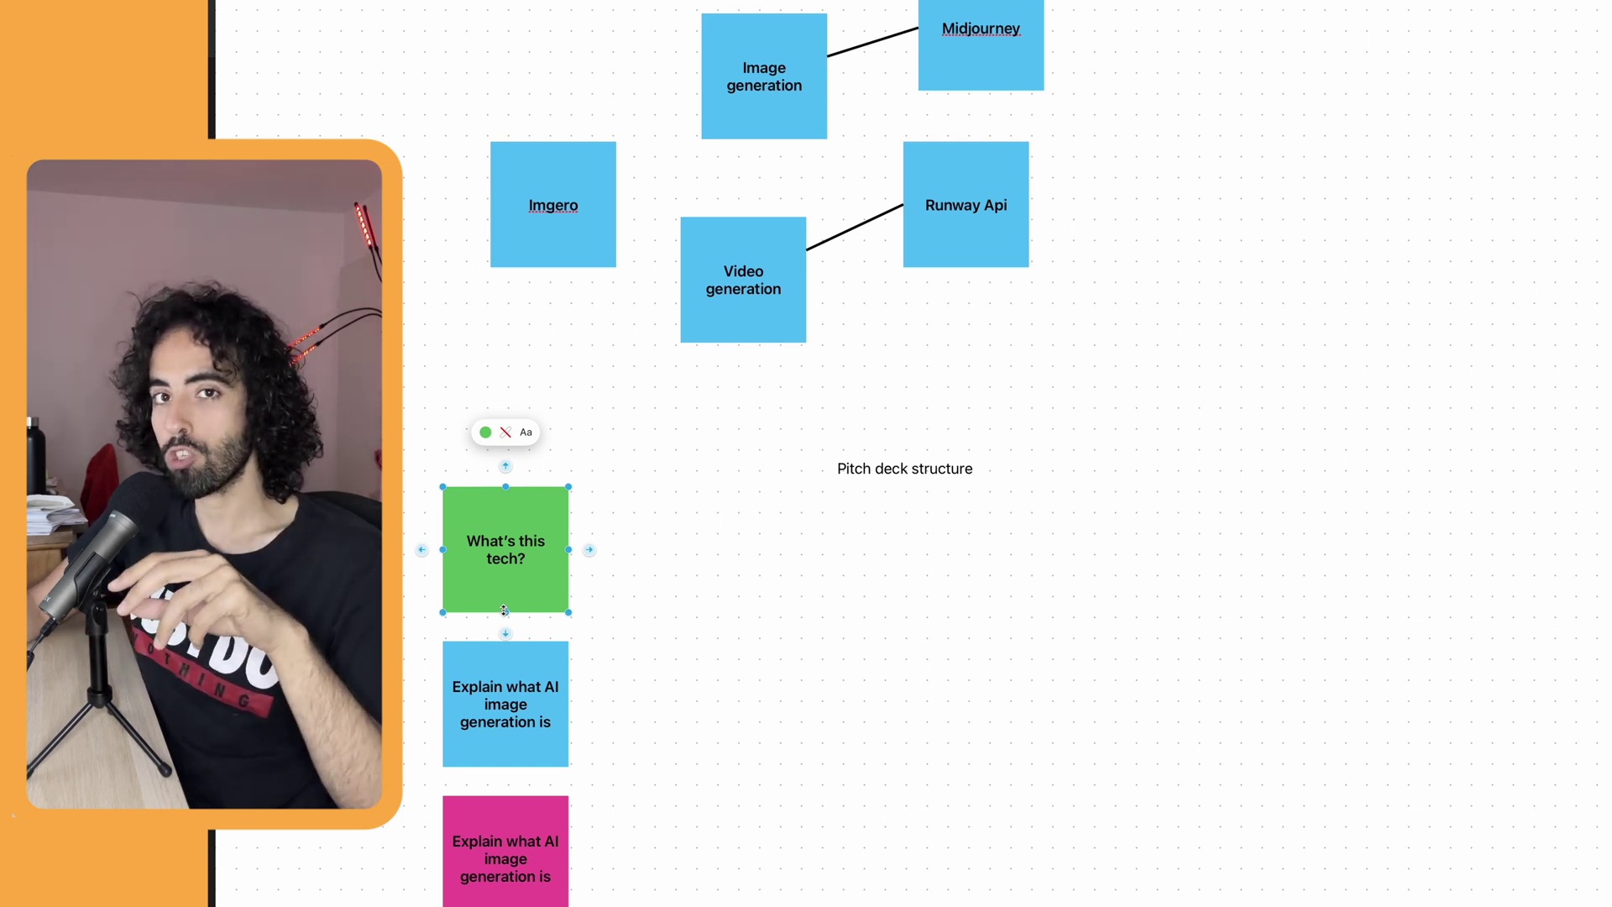
left_click(591, 600)
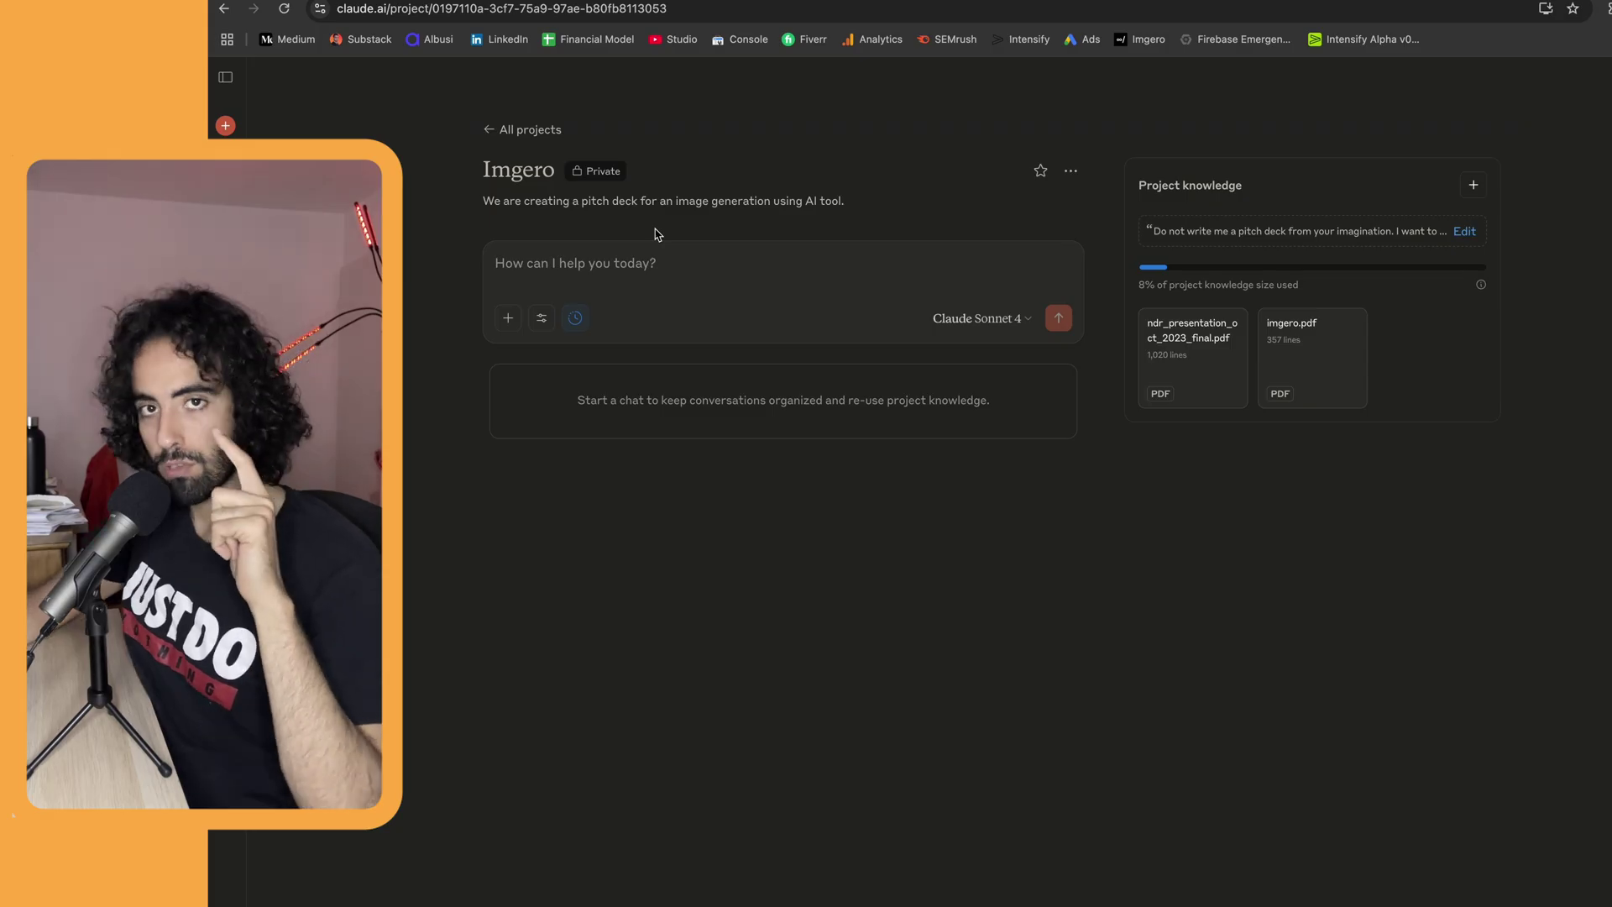
- Switch from the Claude tab to a new ChatGPT chat with Ctrl+Tab
key("ctrl+Tab")
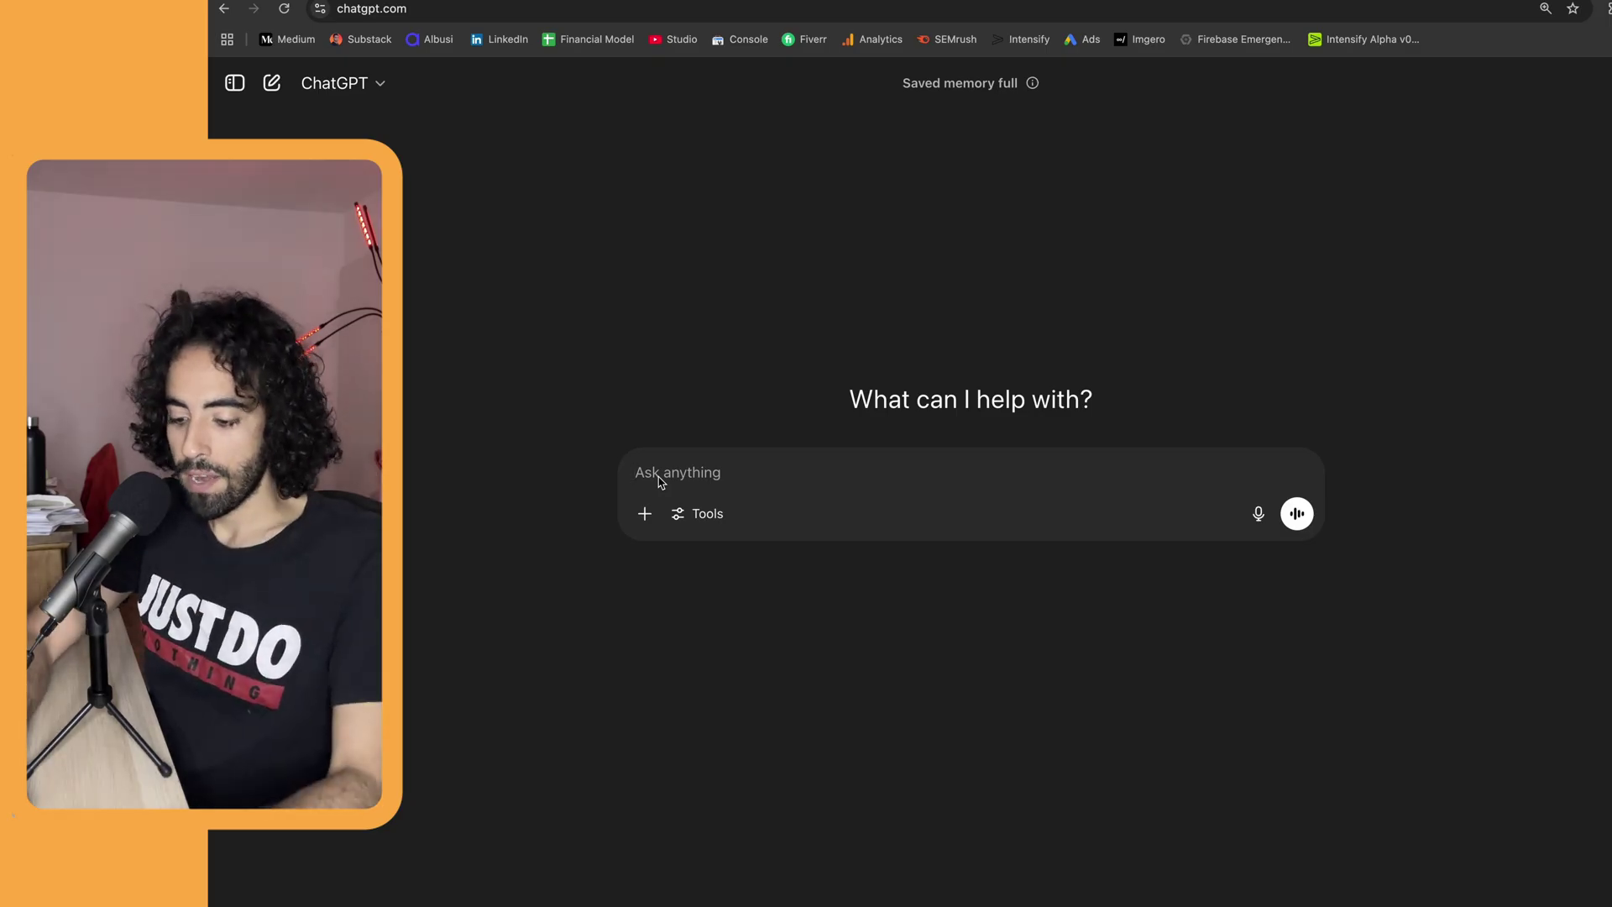
- Ask ChatGPT how much energy image generation tools use, limited to PwC, McKinsey, KPMG, EY and Deloitte sources
type("Researc")
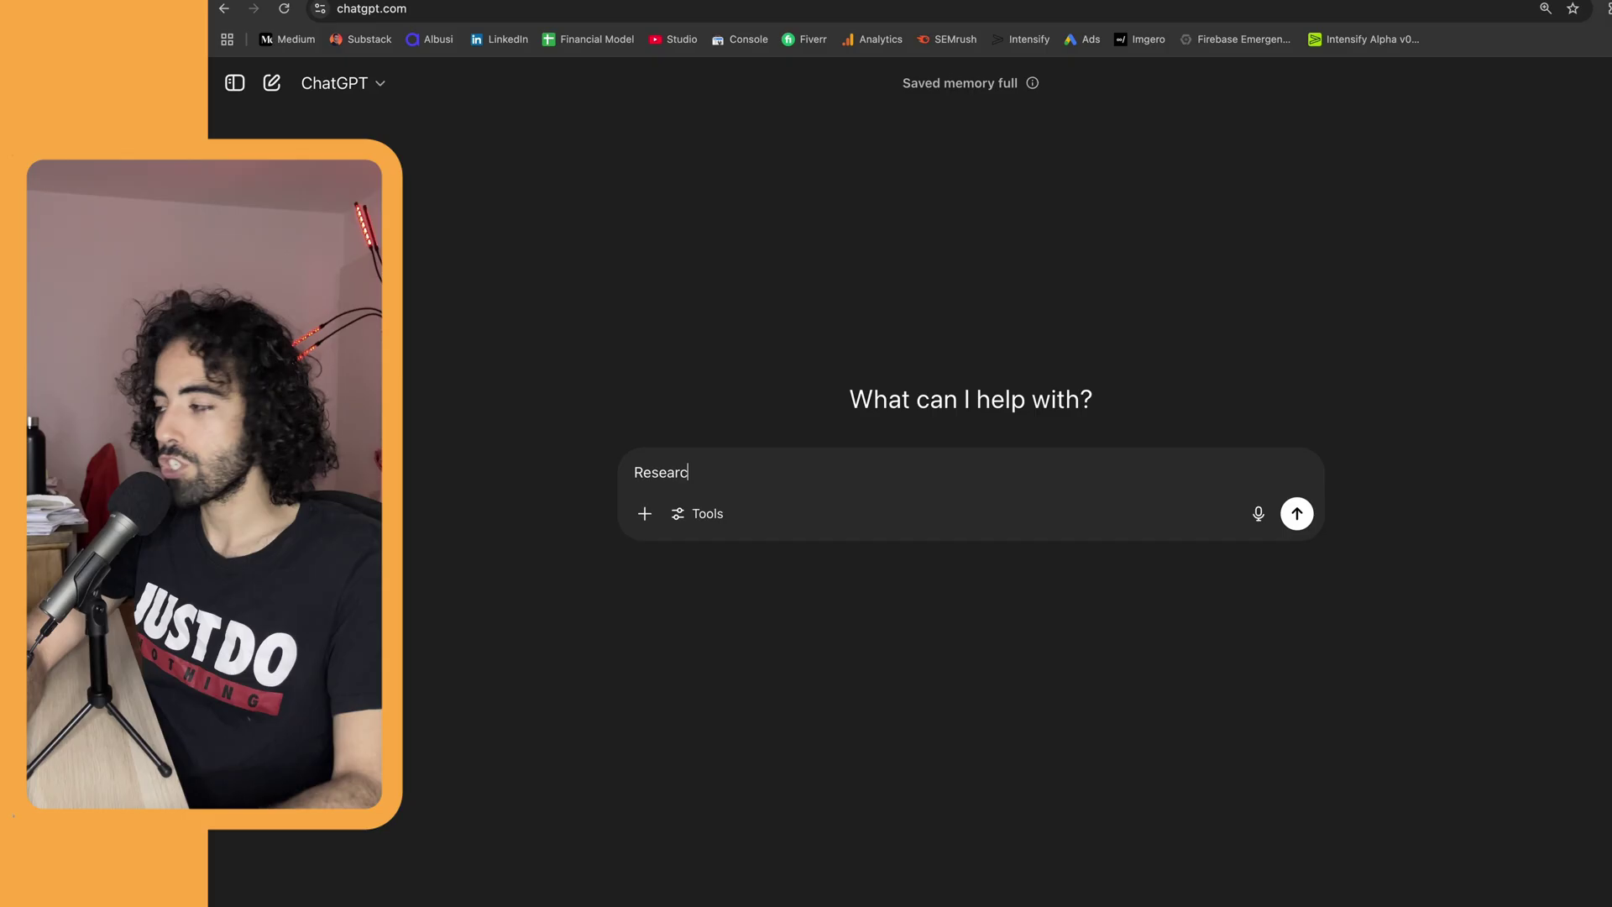
type("h image gnera")
key("ctrl+a")
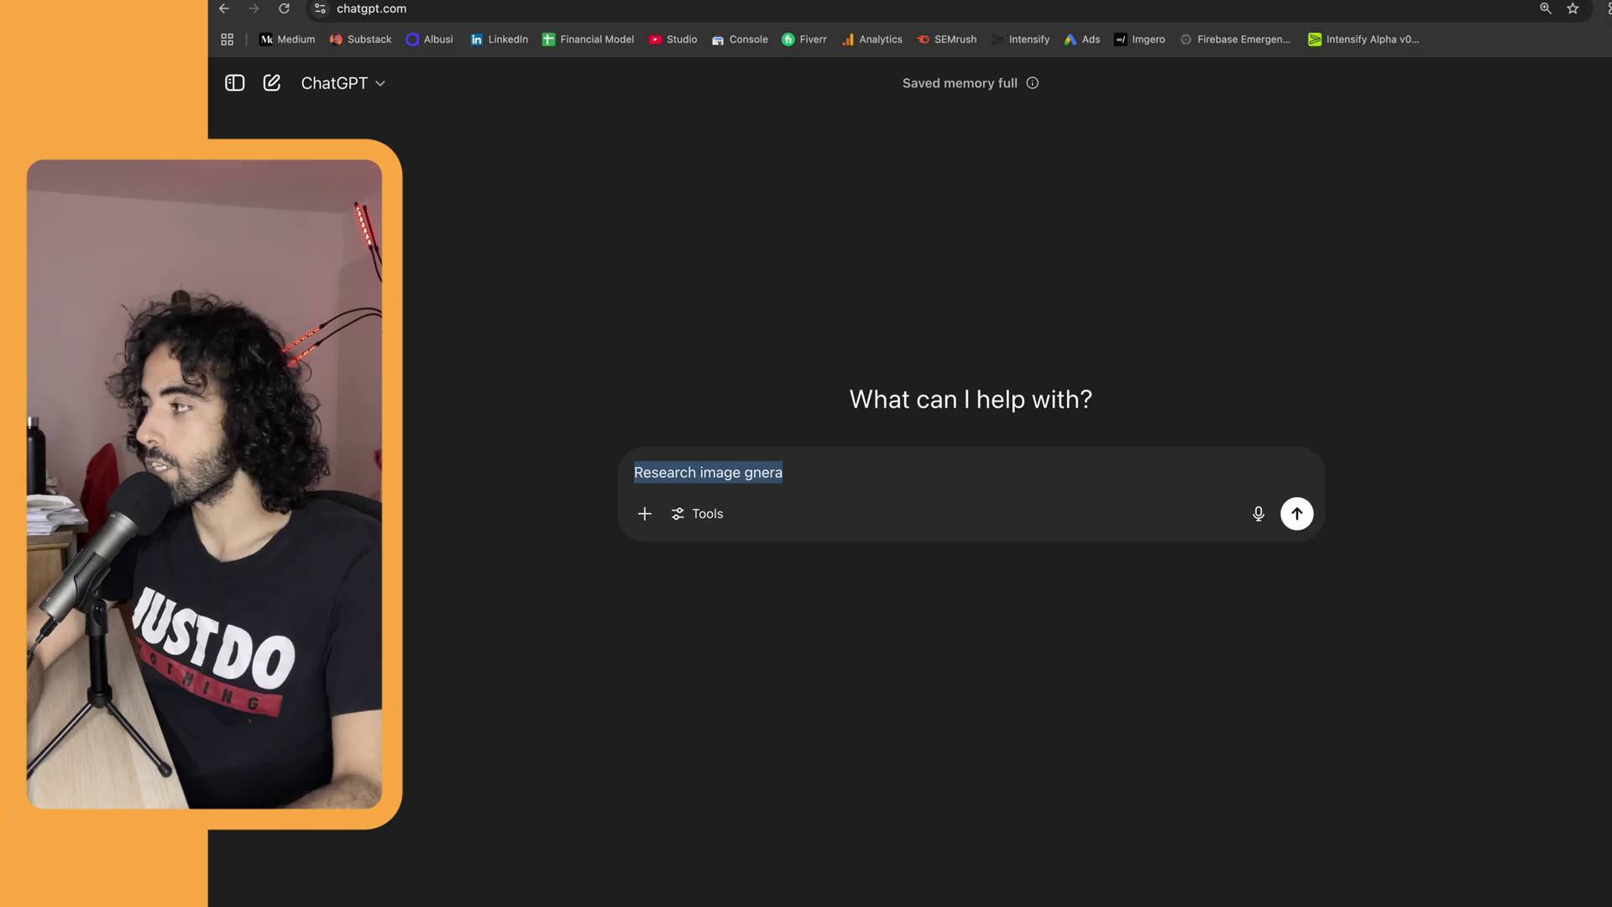
type("Can you re")
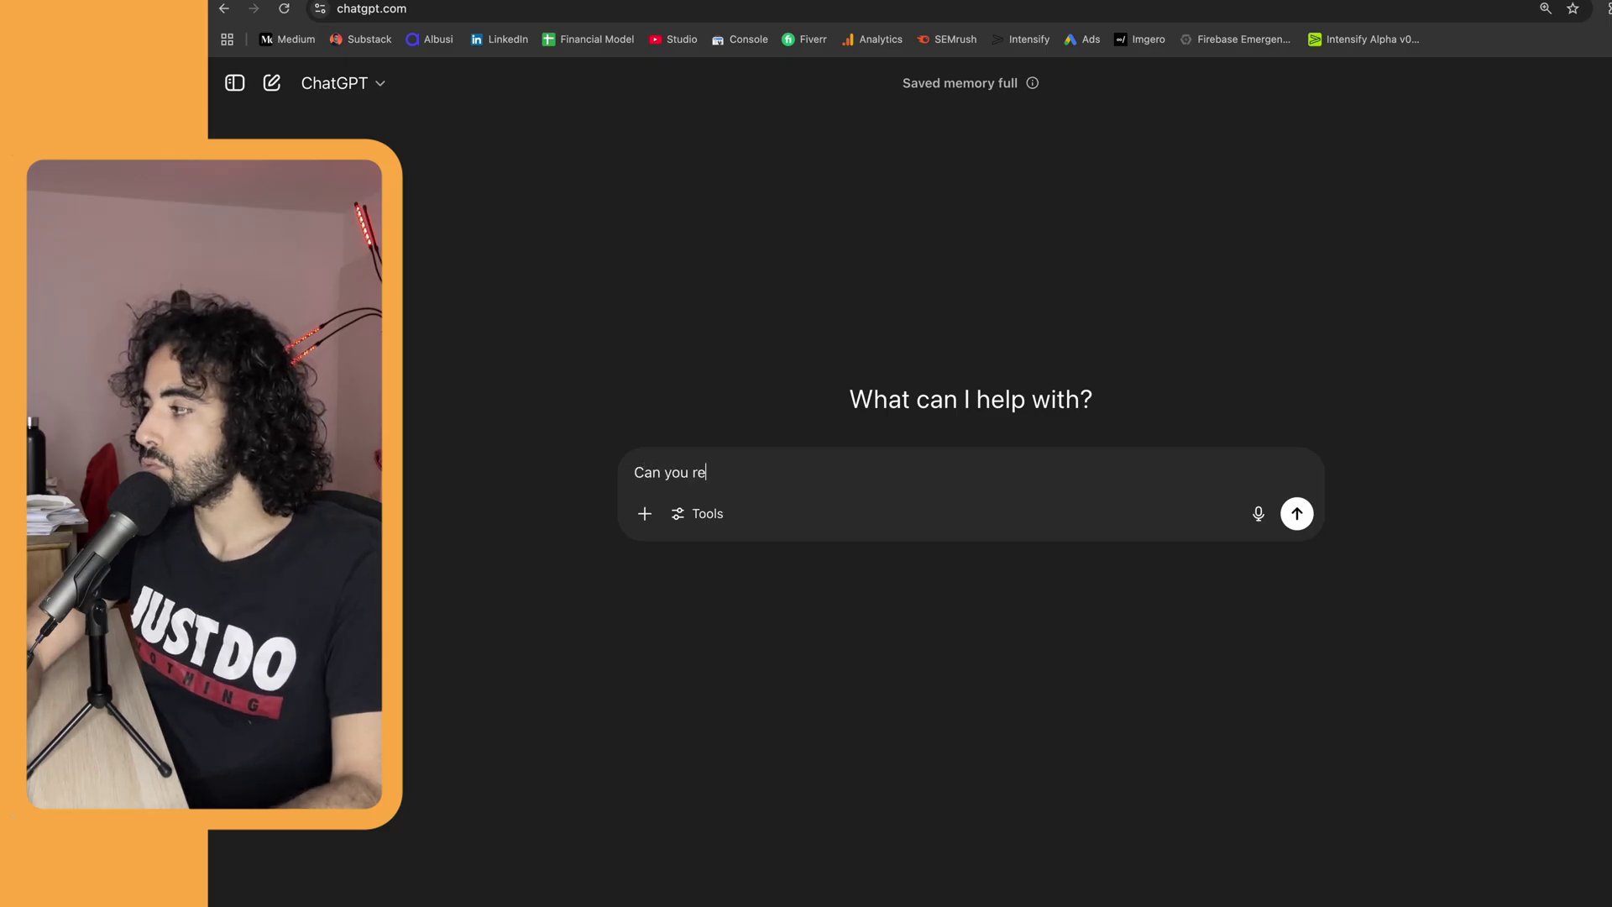
type("search for me ")
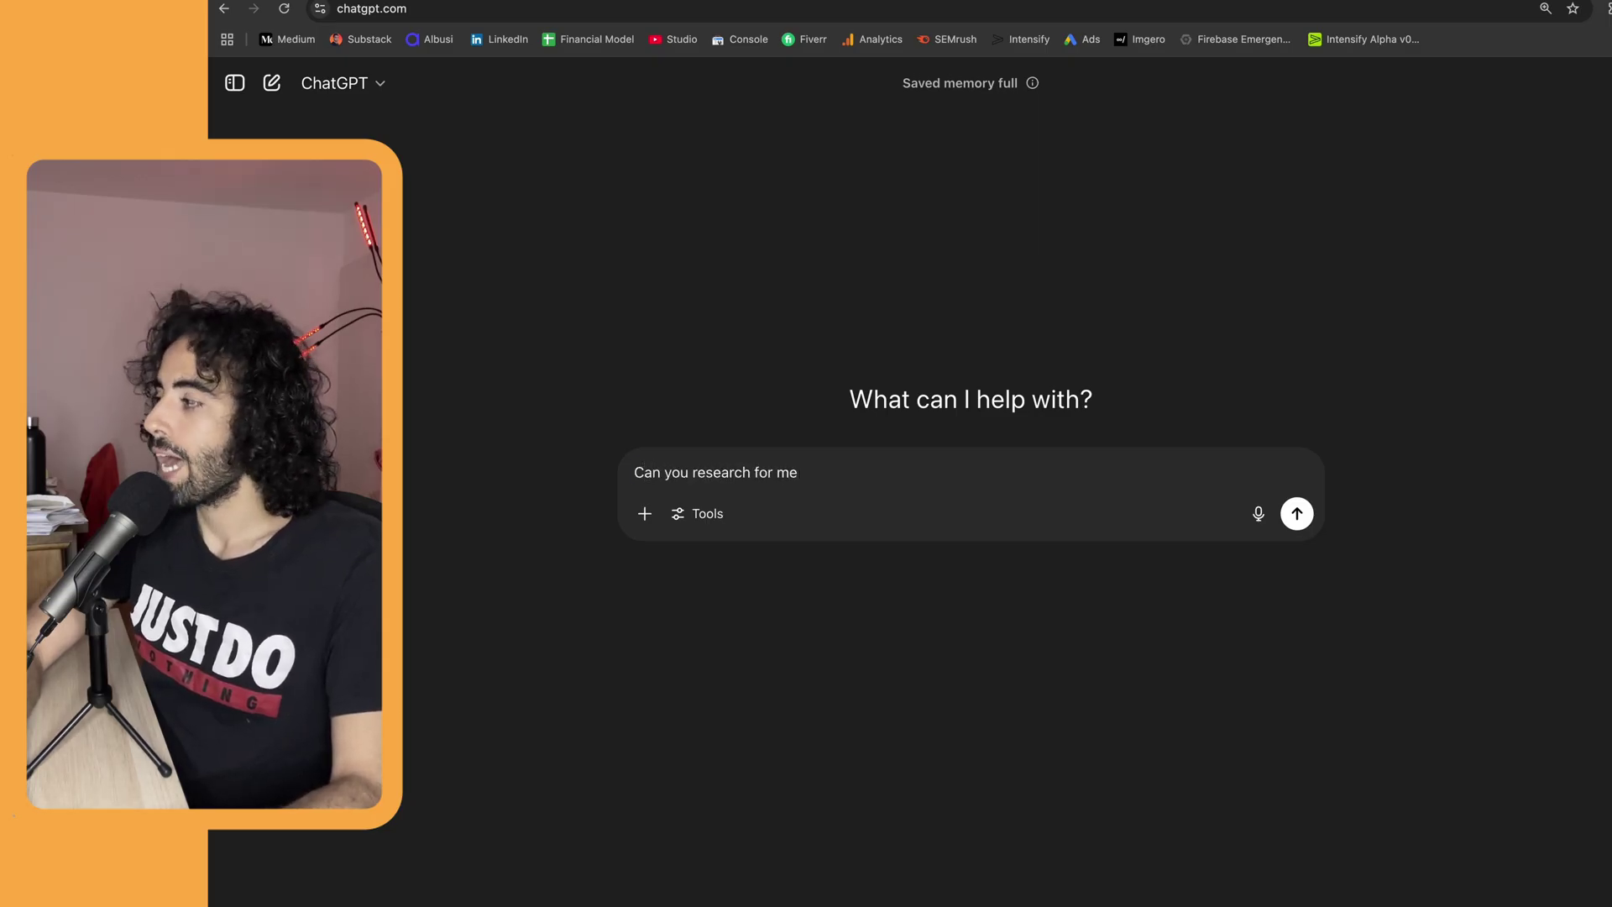
type("how much energy imag")
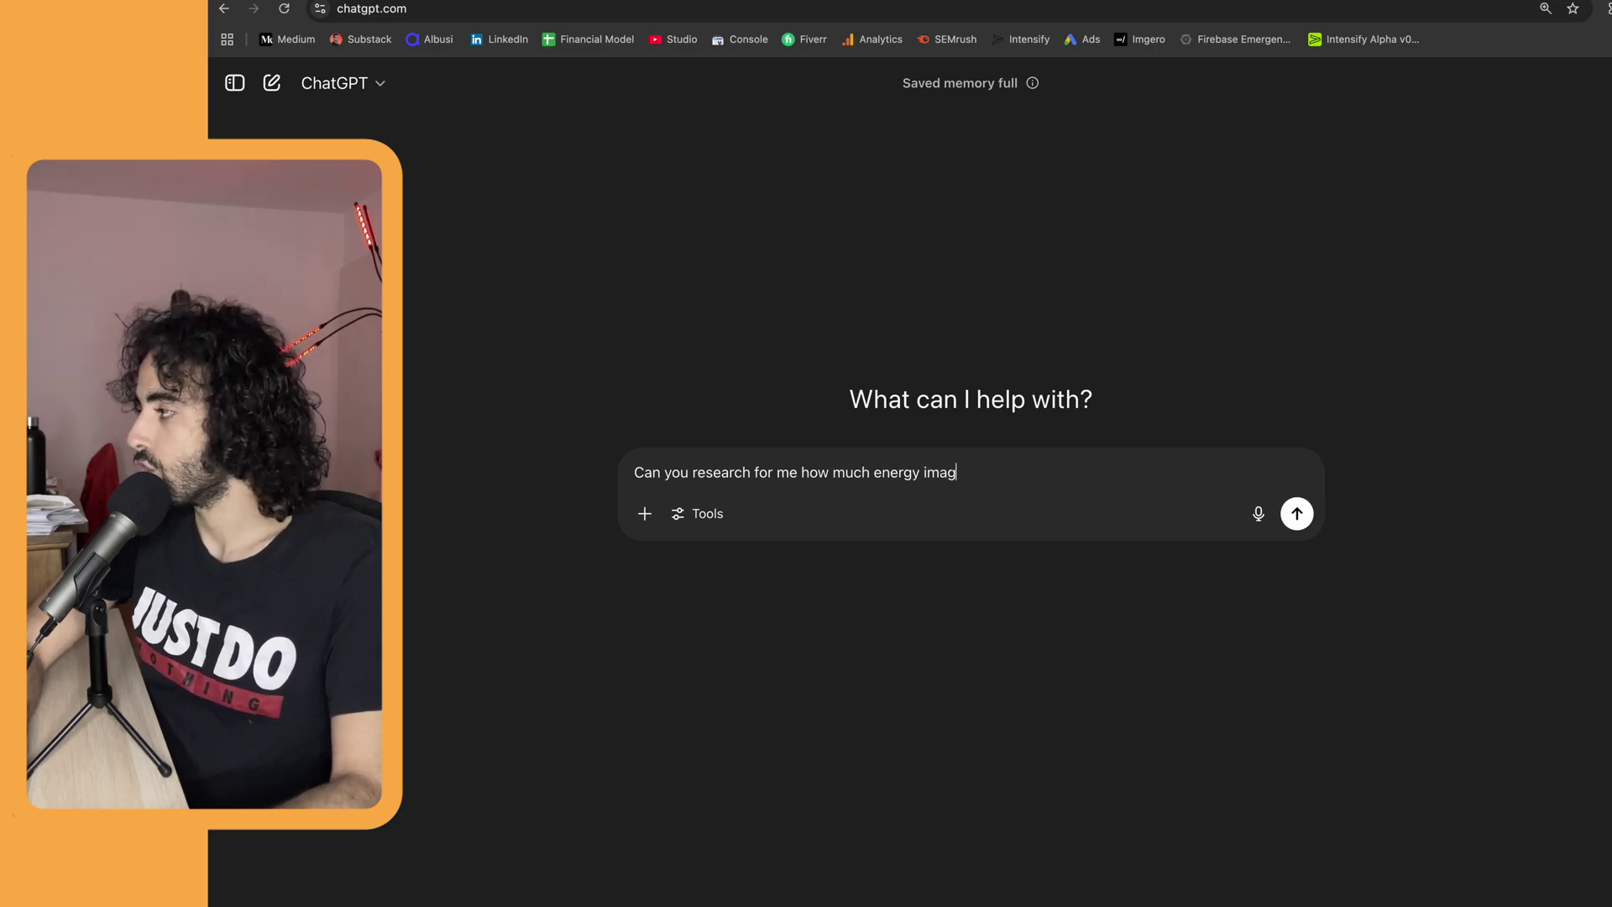
type("e generation tools a")
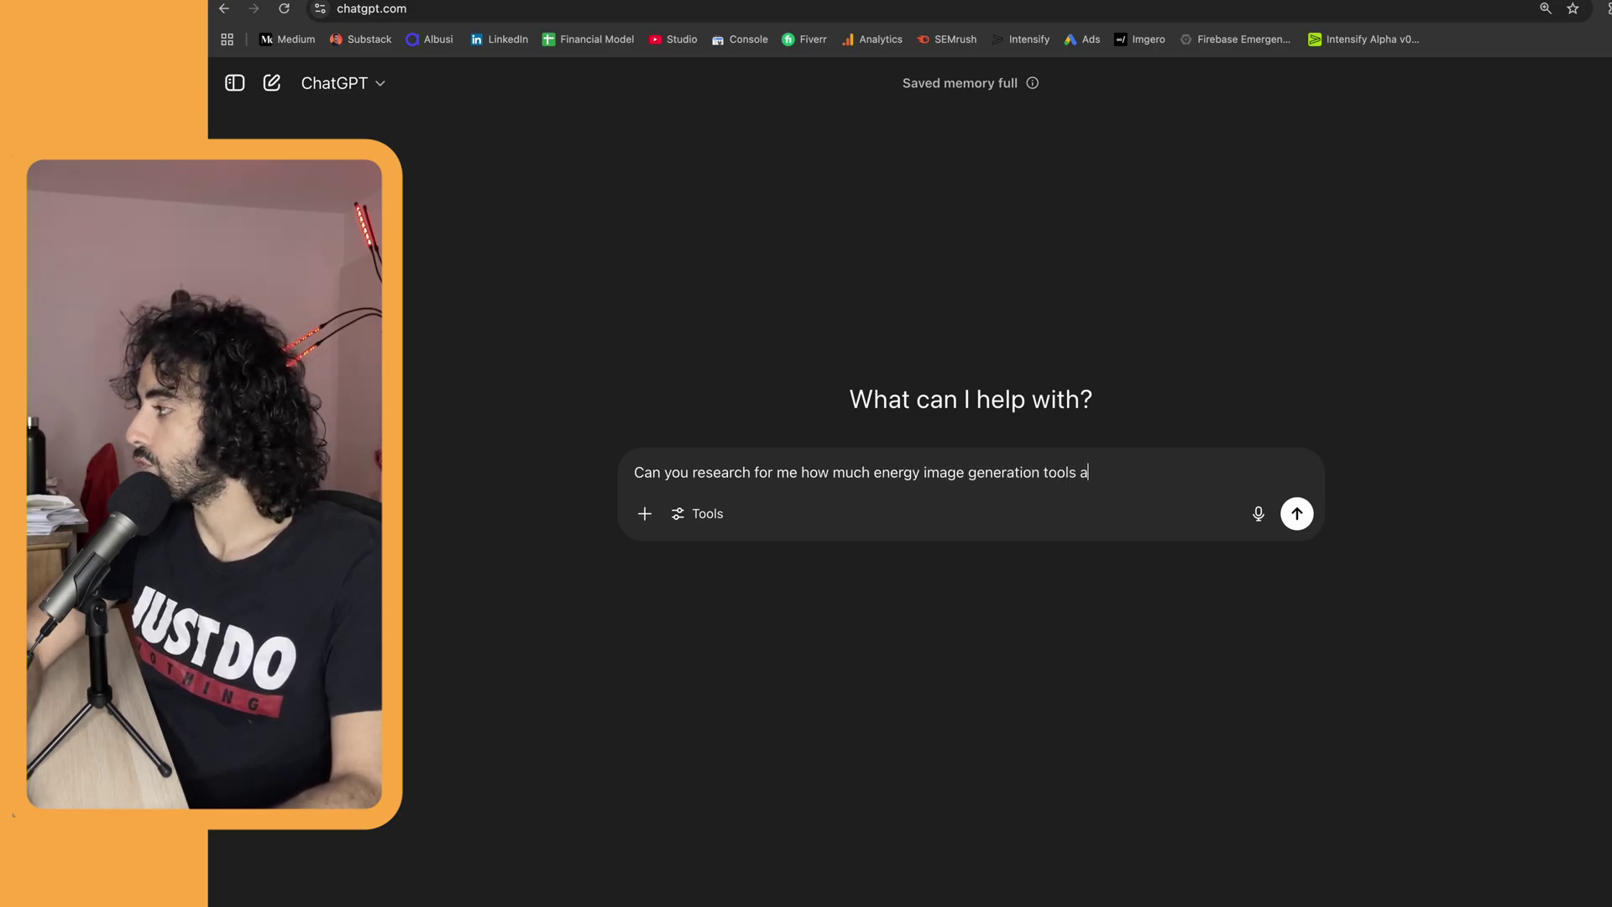
type("re exerting. ")
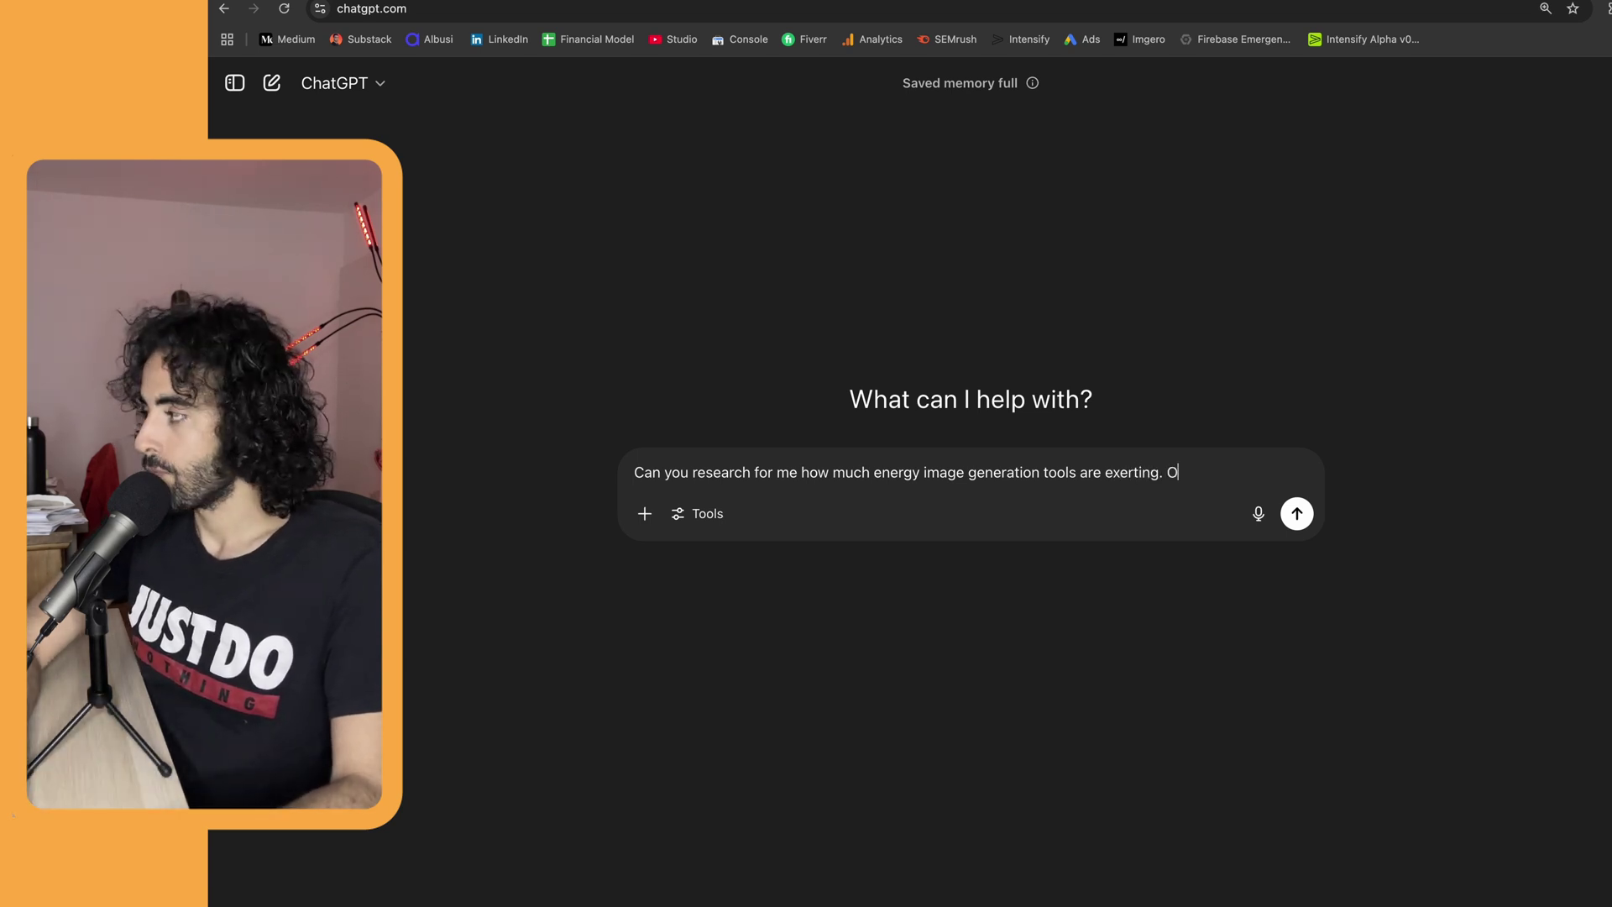
type("Only get me results from PWC, Mc")
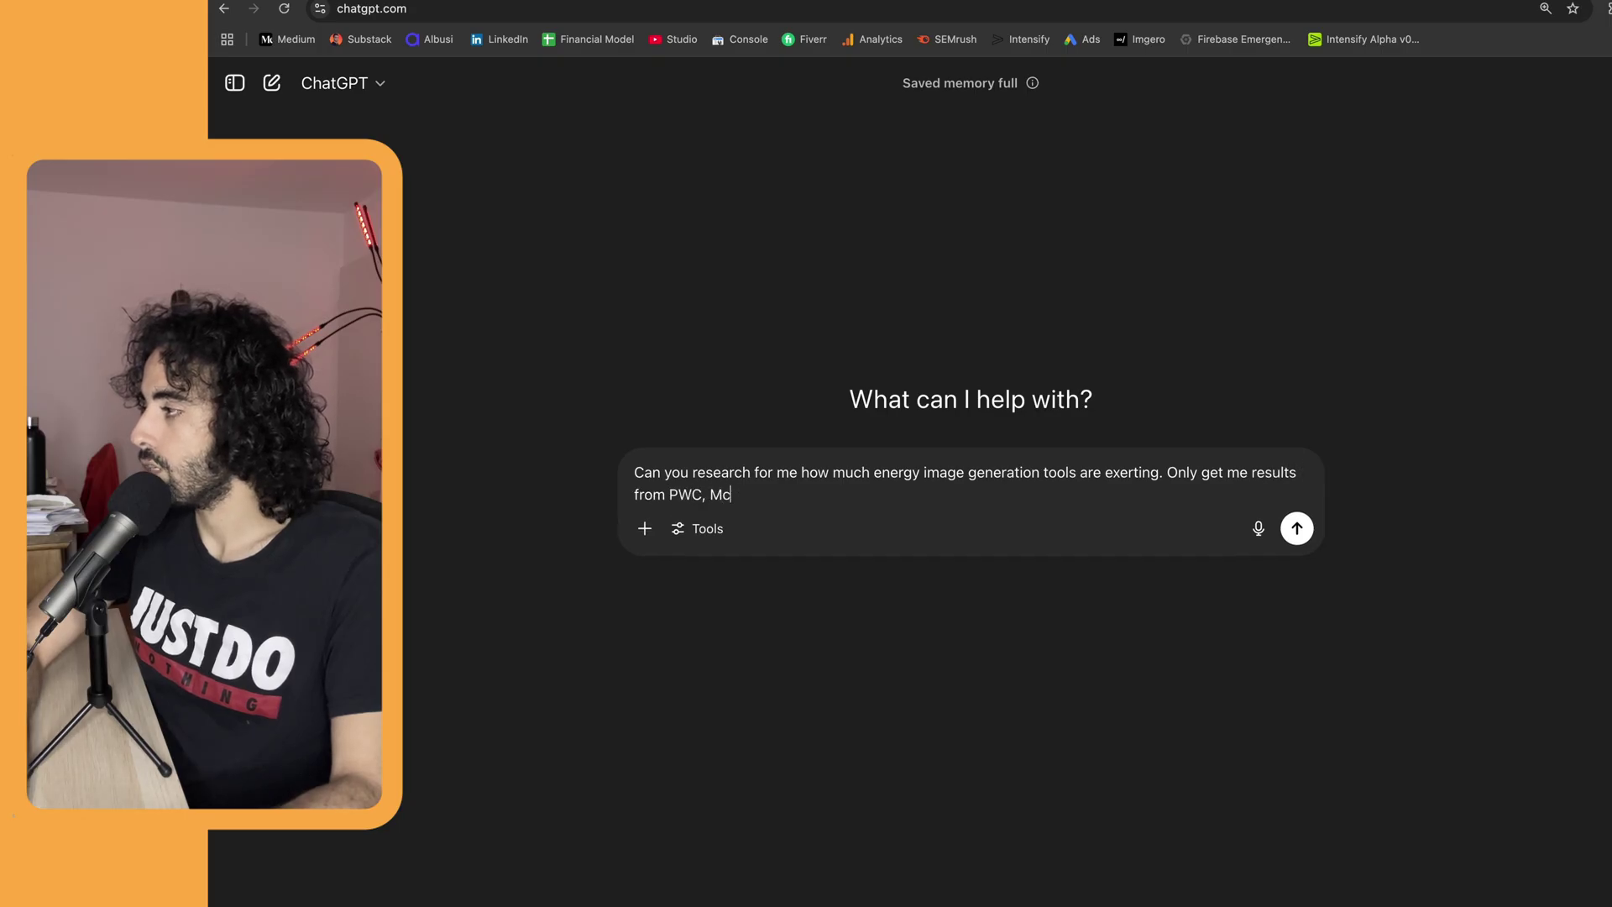
type("kinsey, KPMG, WE")
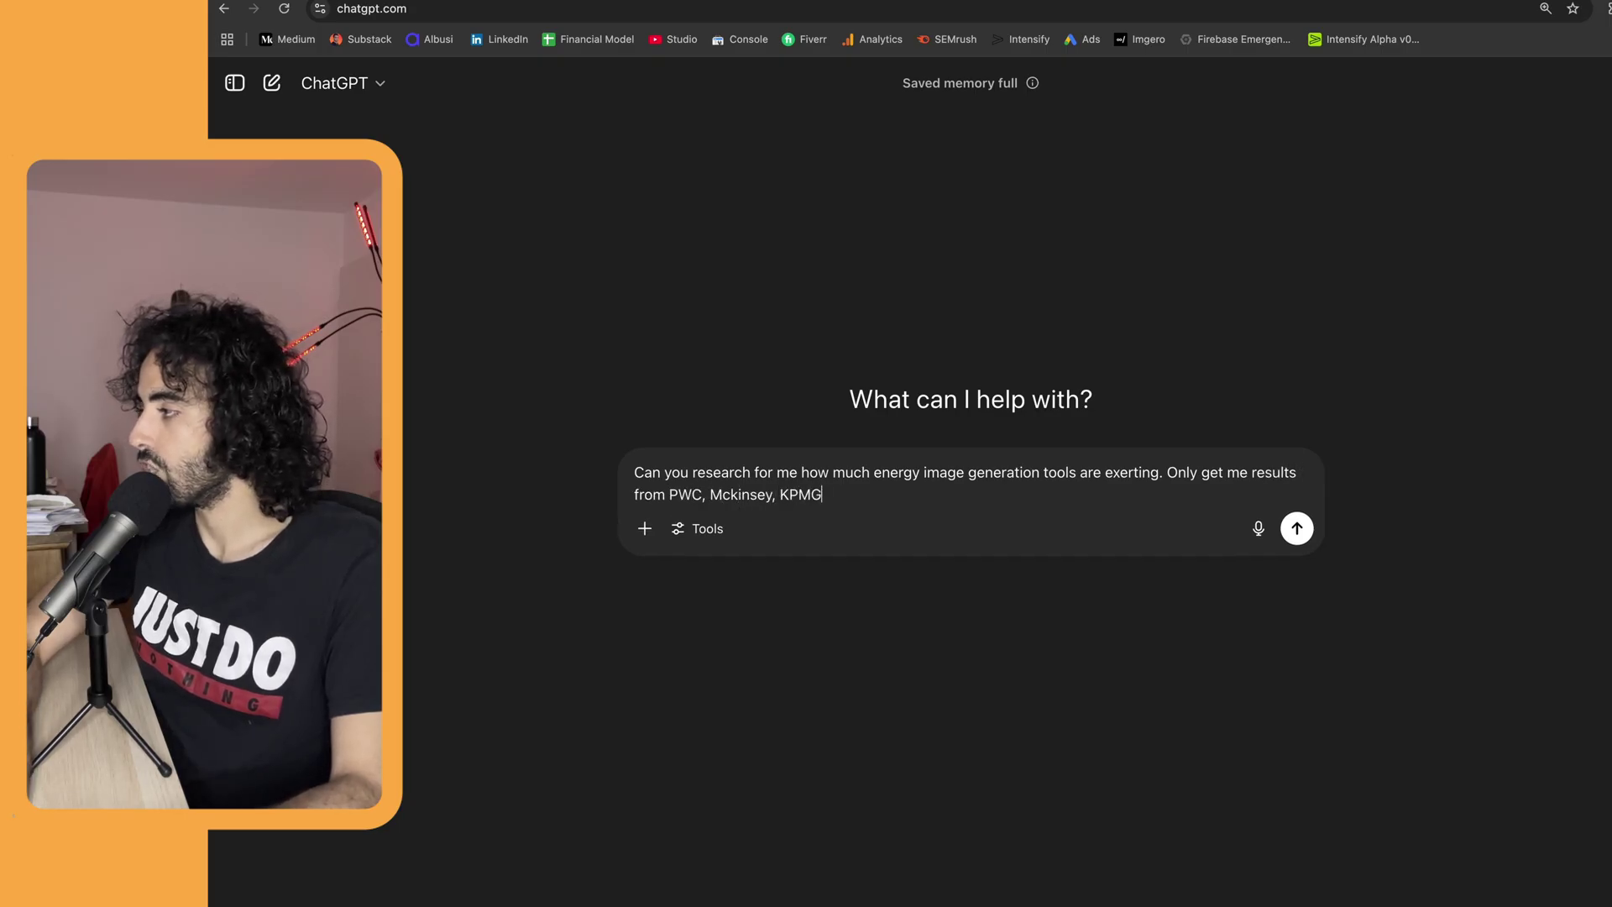
key("BackSpace")
key("BackSpace")
type("EY")
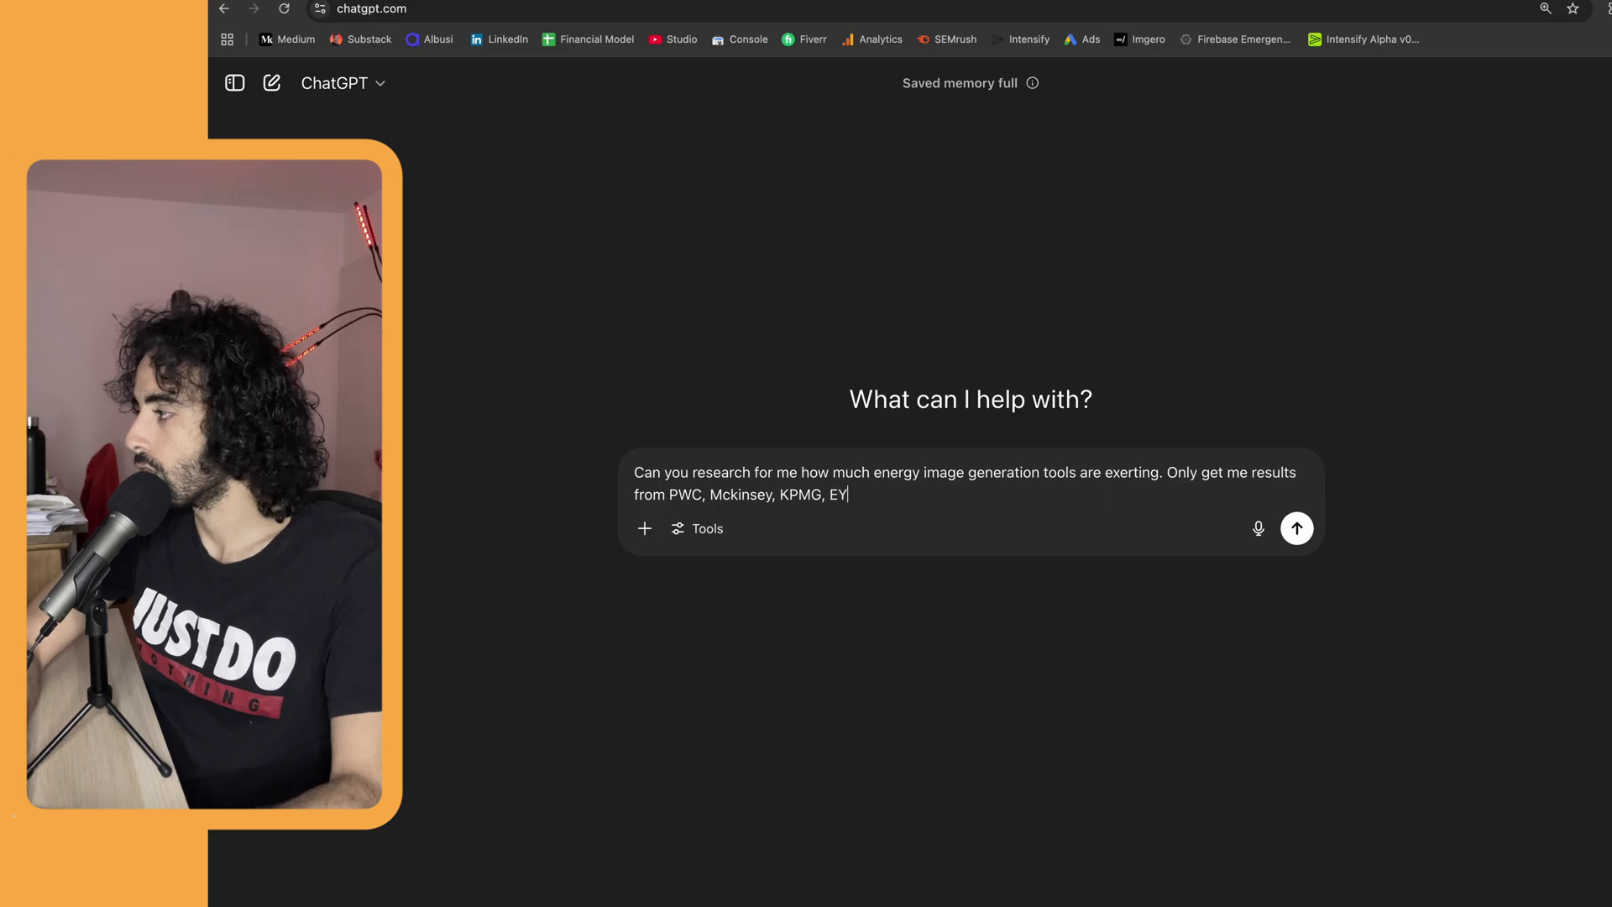
type(", Deloitte.")
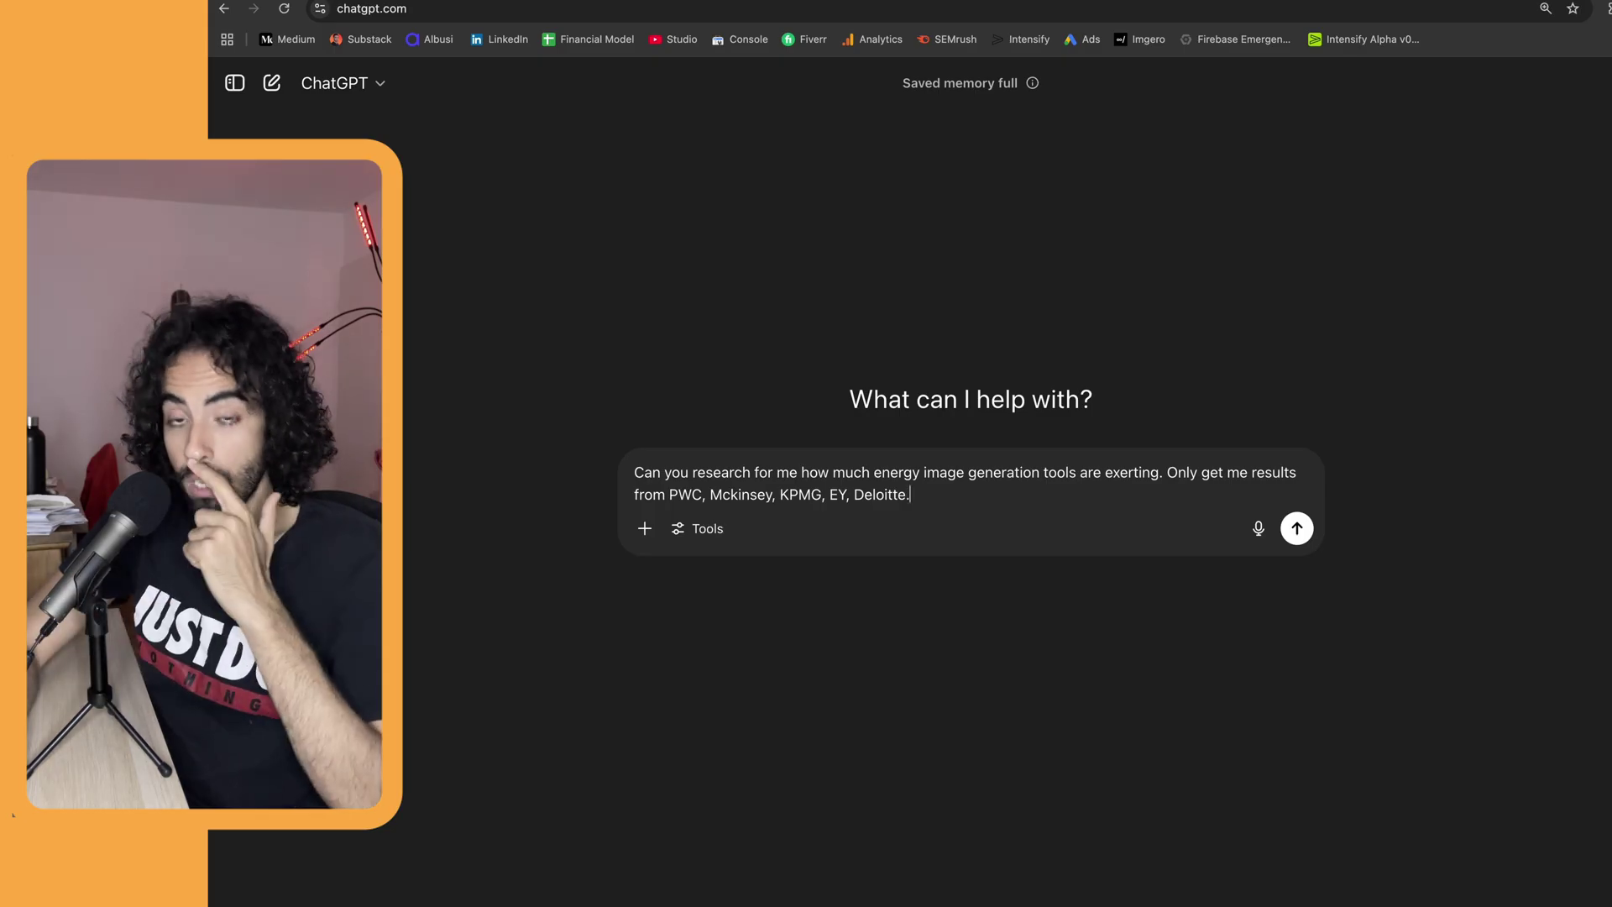
key("Return")
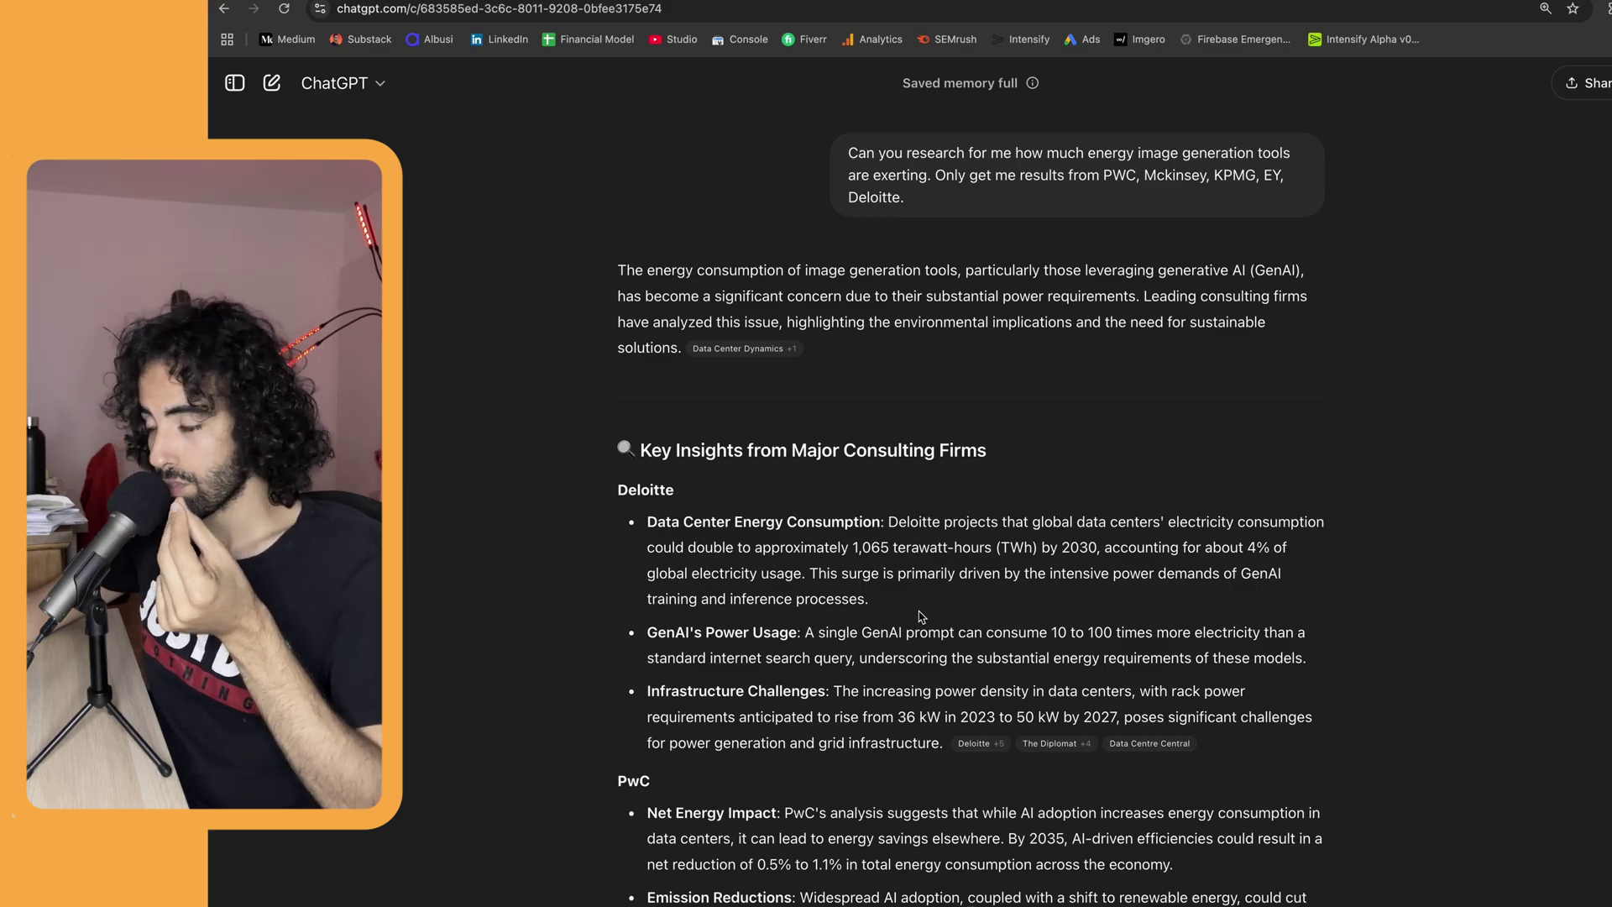
left_click(979, 727)
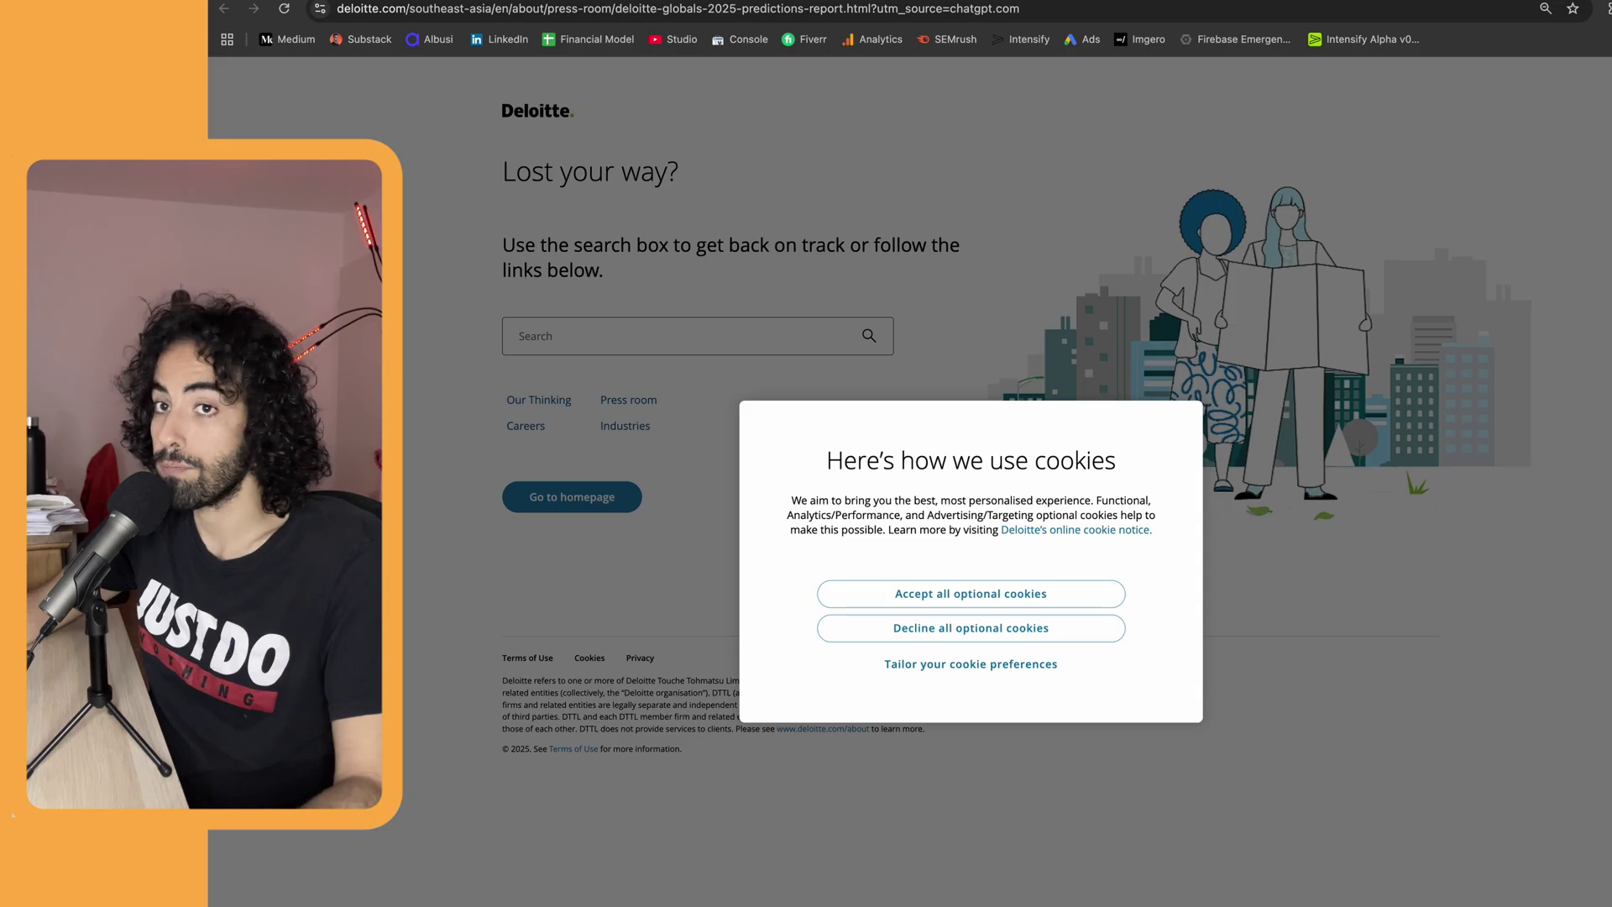
key("super+w")
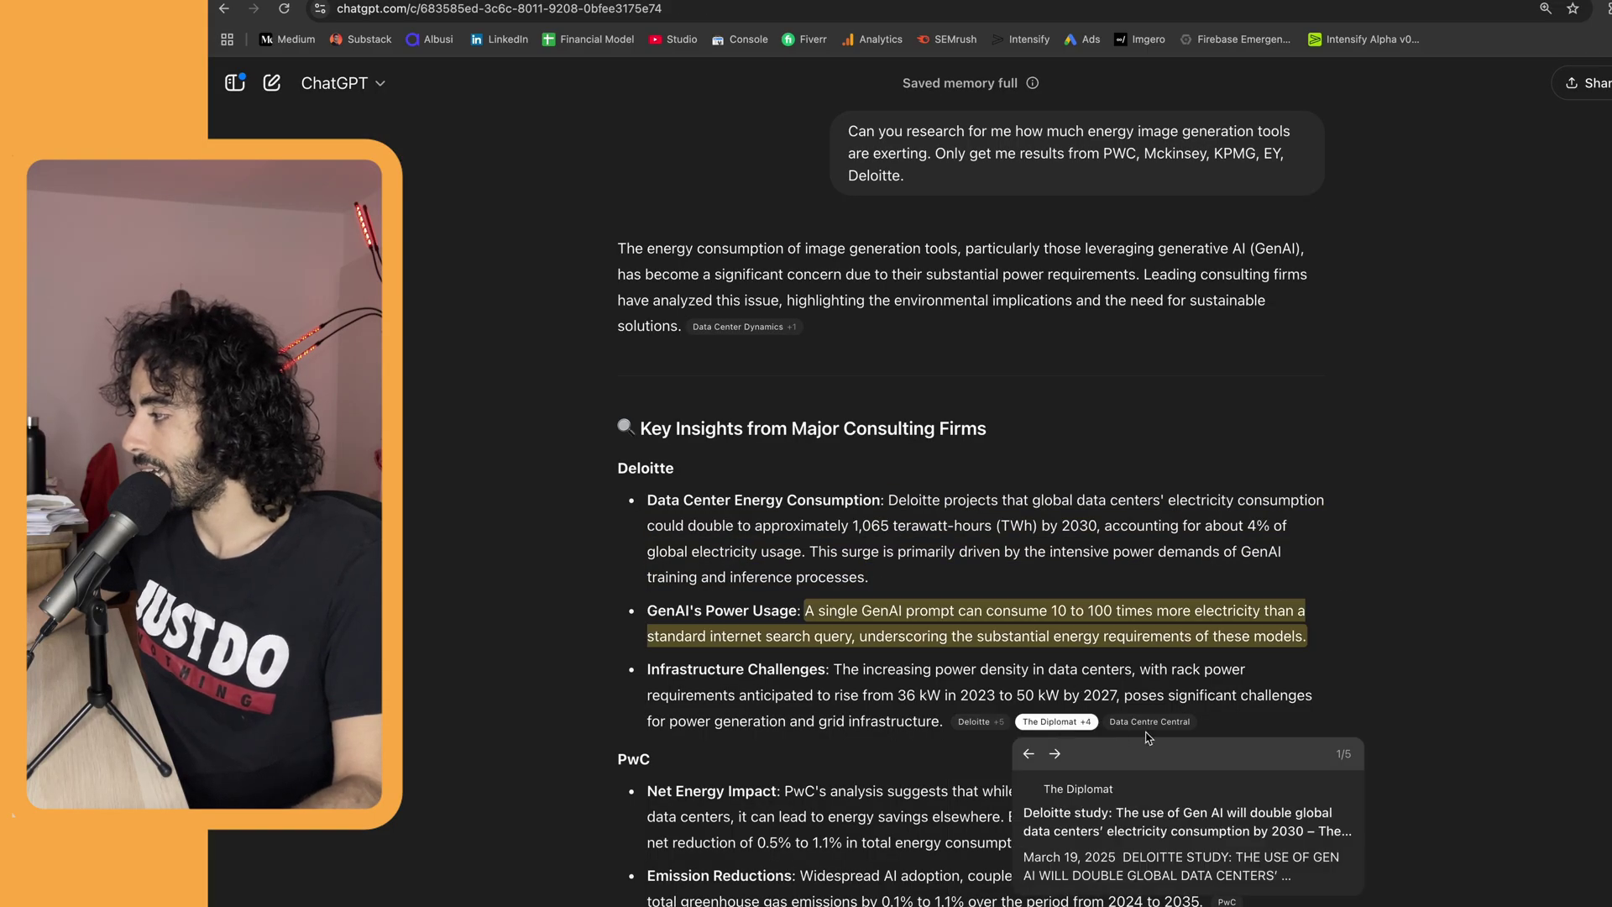
left_click(1082, 727)
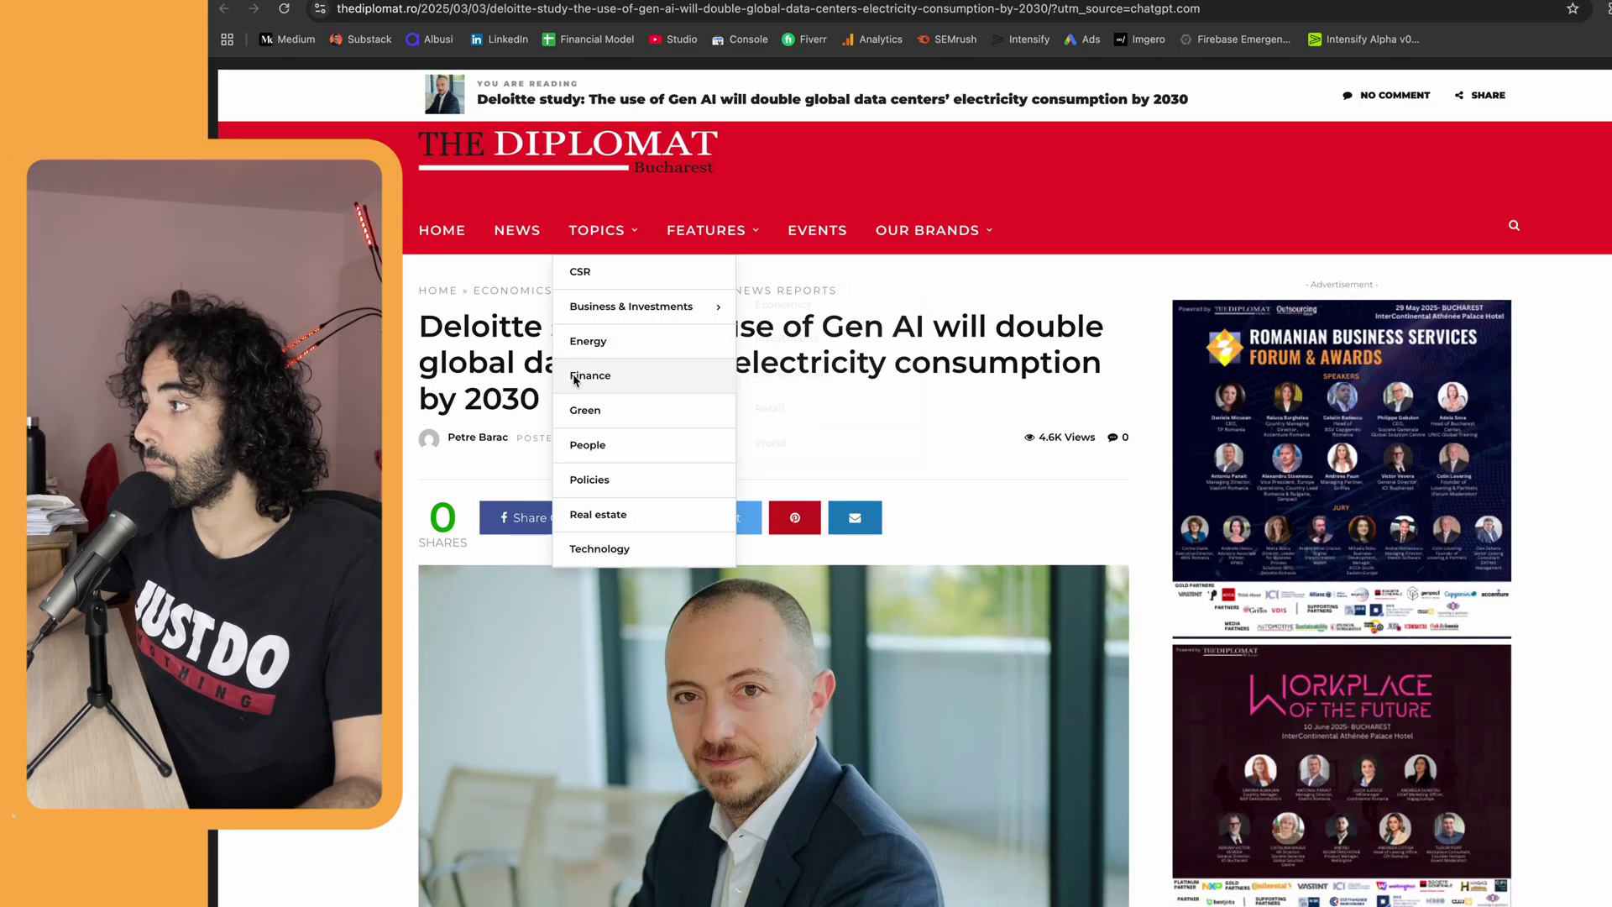
scroll(423, 365, "down", 7)
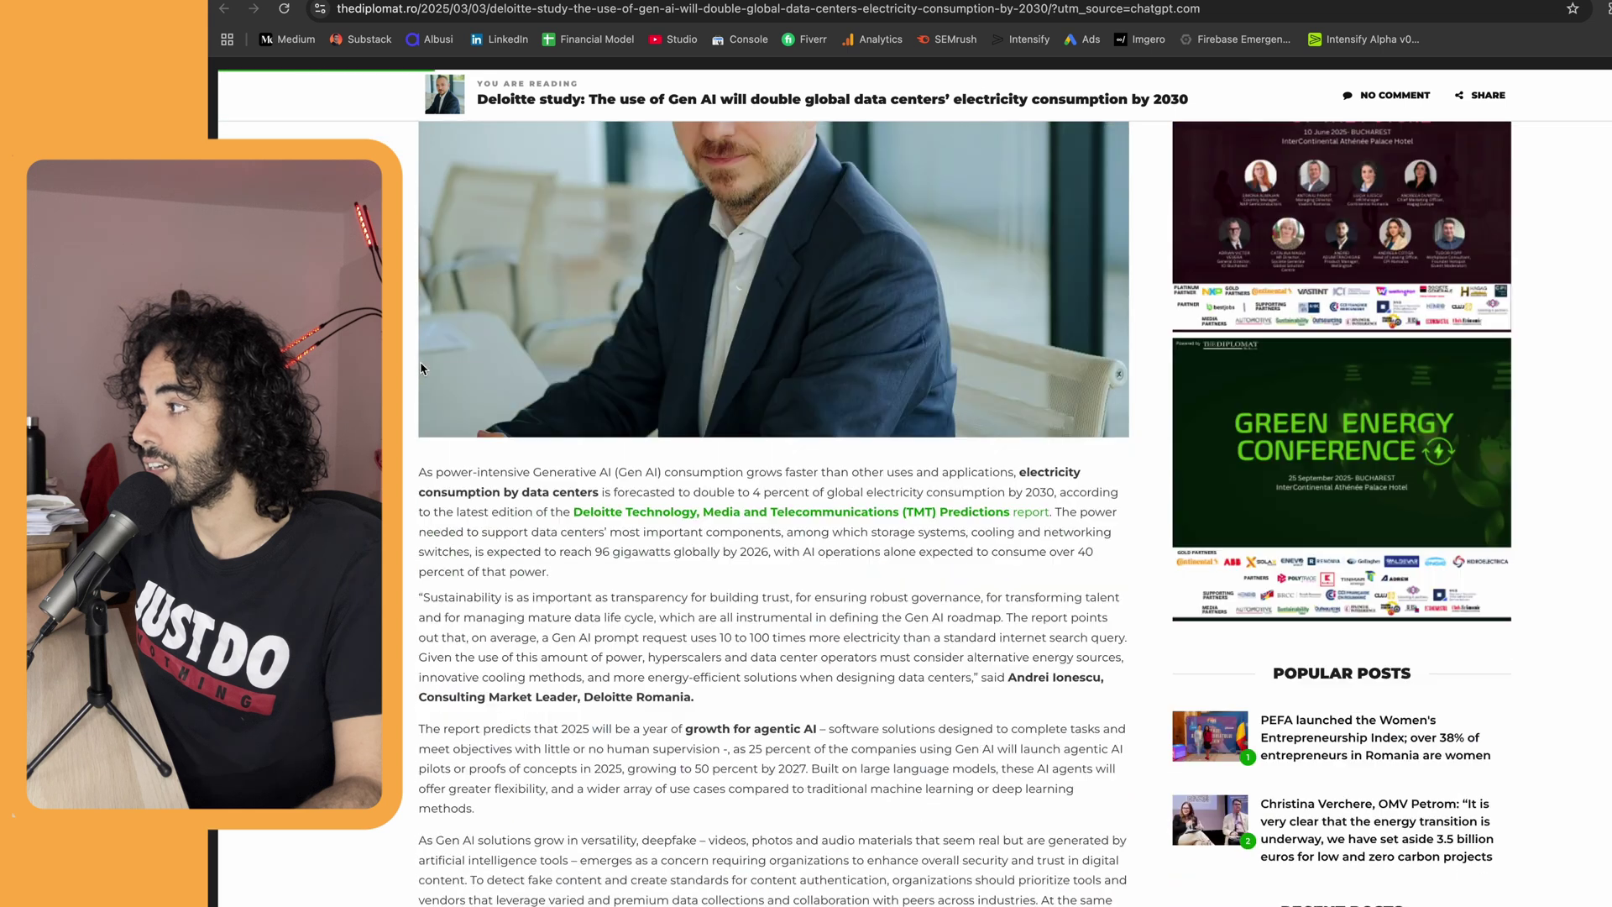
left_click(613, 519)
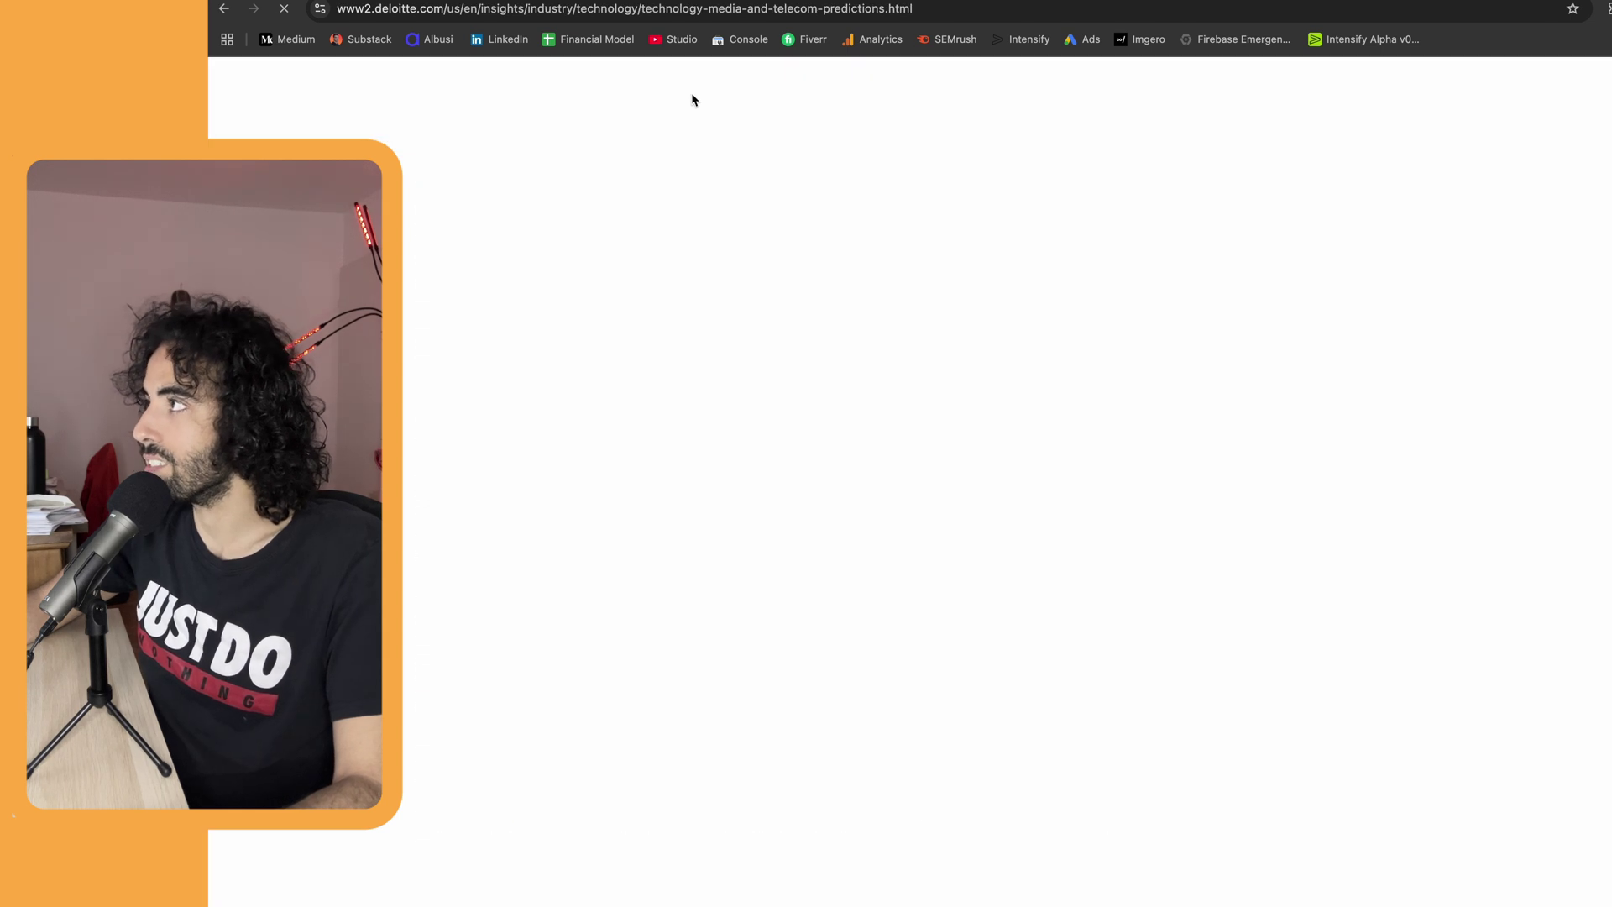
scroll(854, 451, "down", 14)
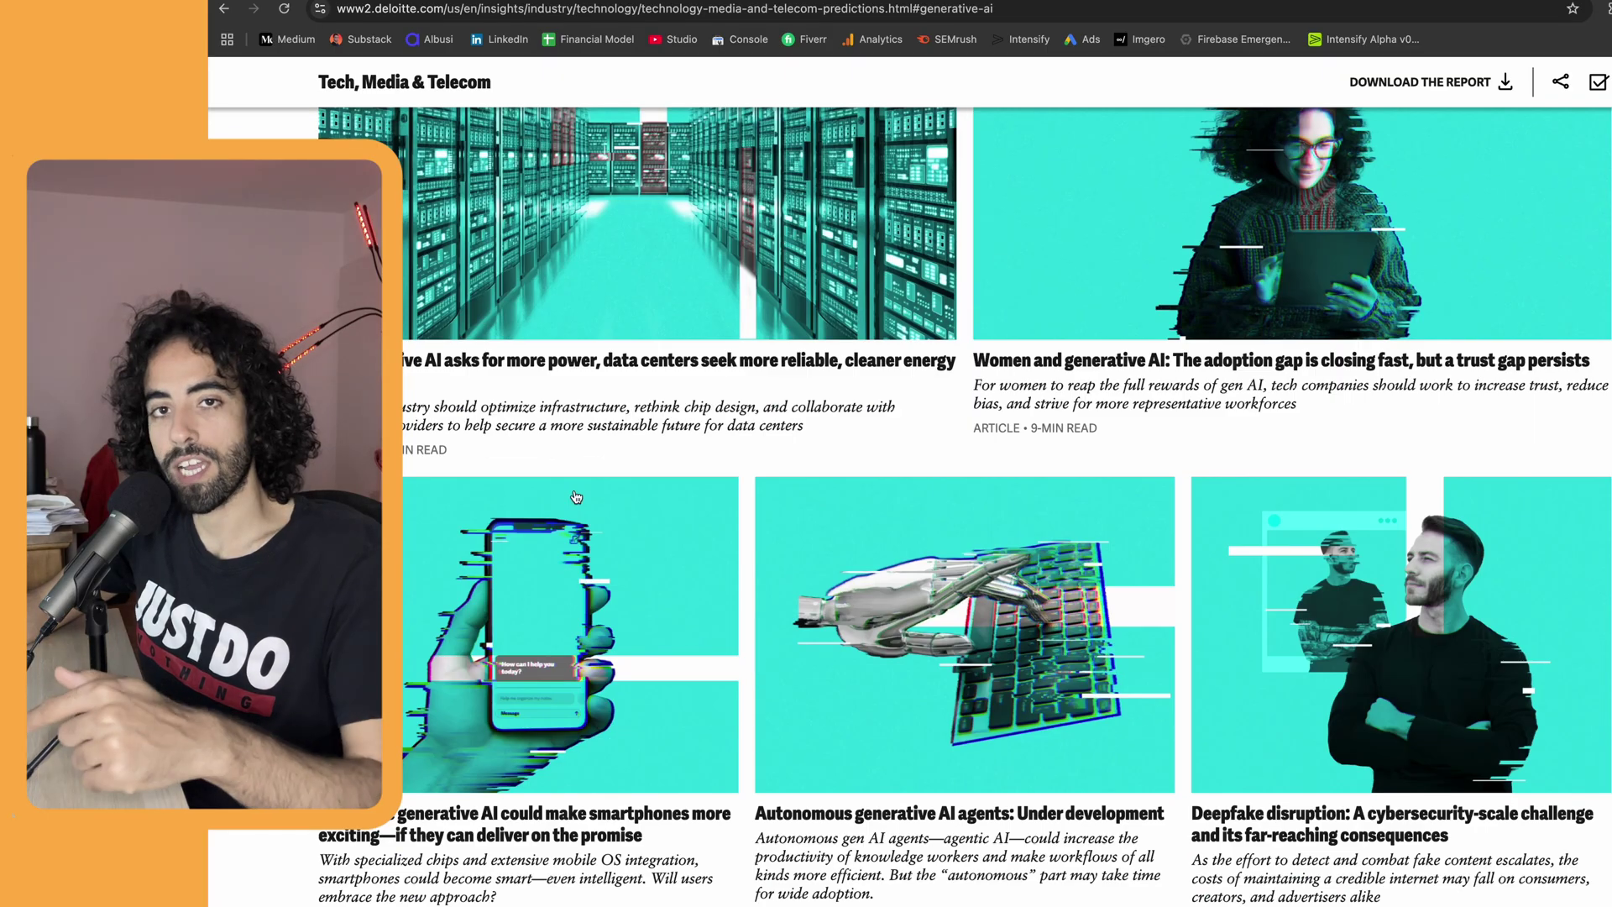
scroll(576, 497, "down", 2)
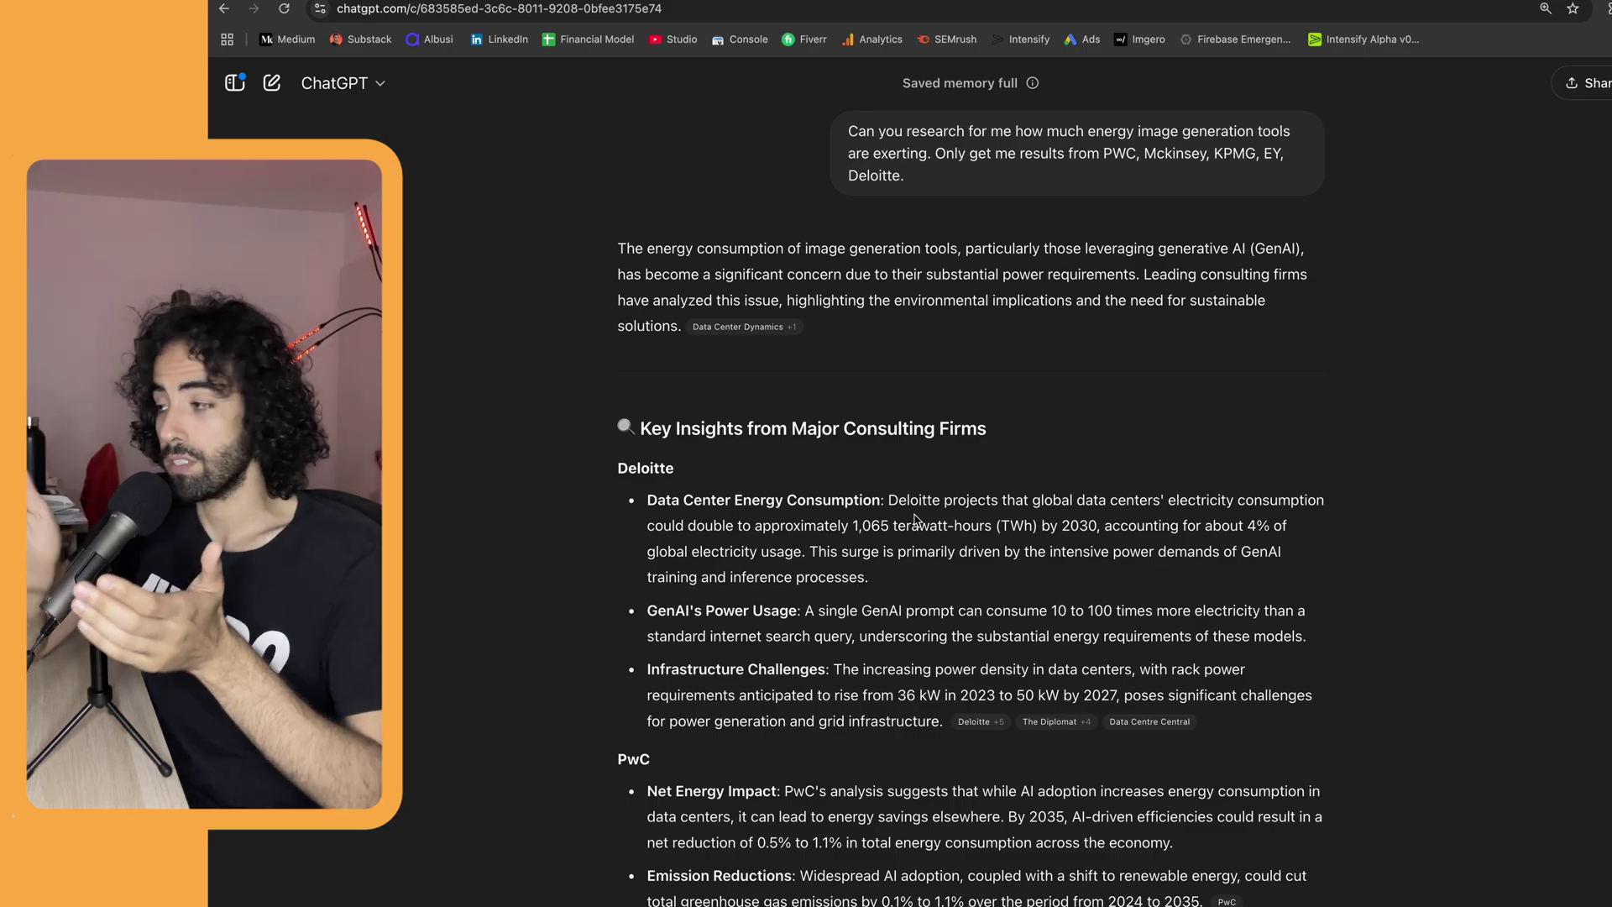
- Scroll down through ChatGPT's research answer on image-generation energy use
scroll(996, 579, "down", 1)
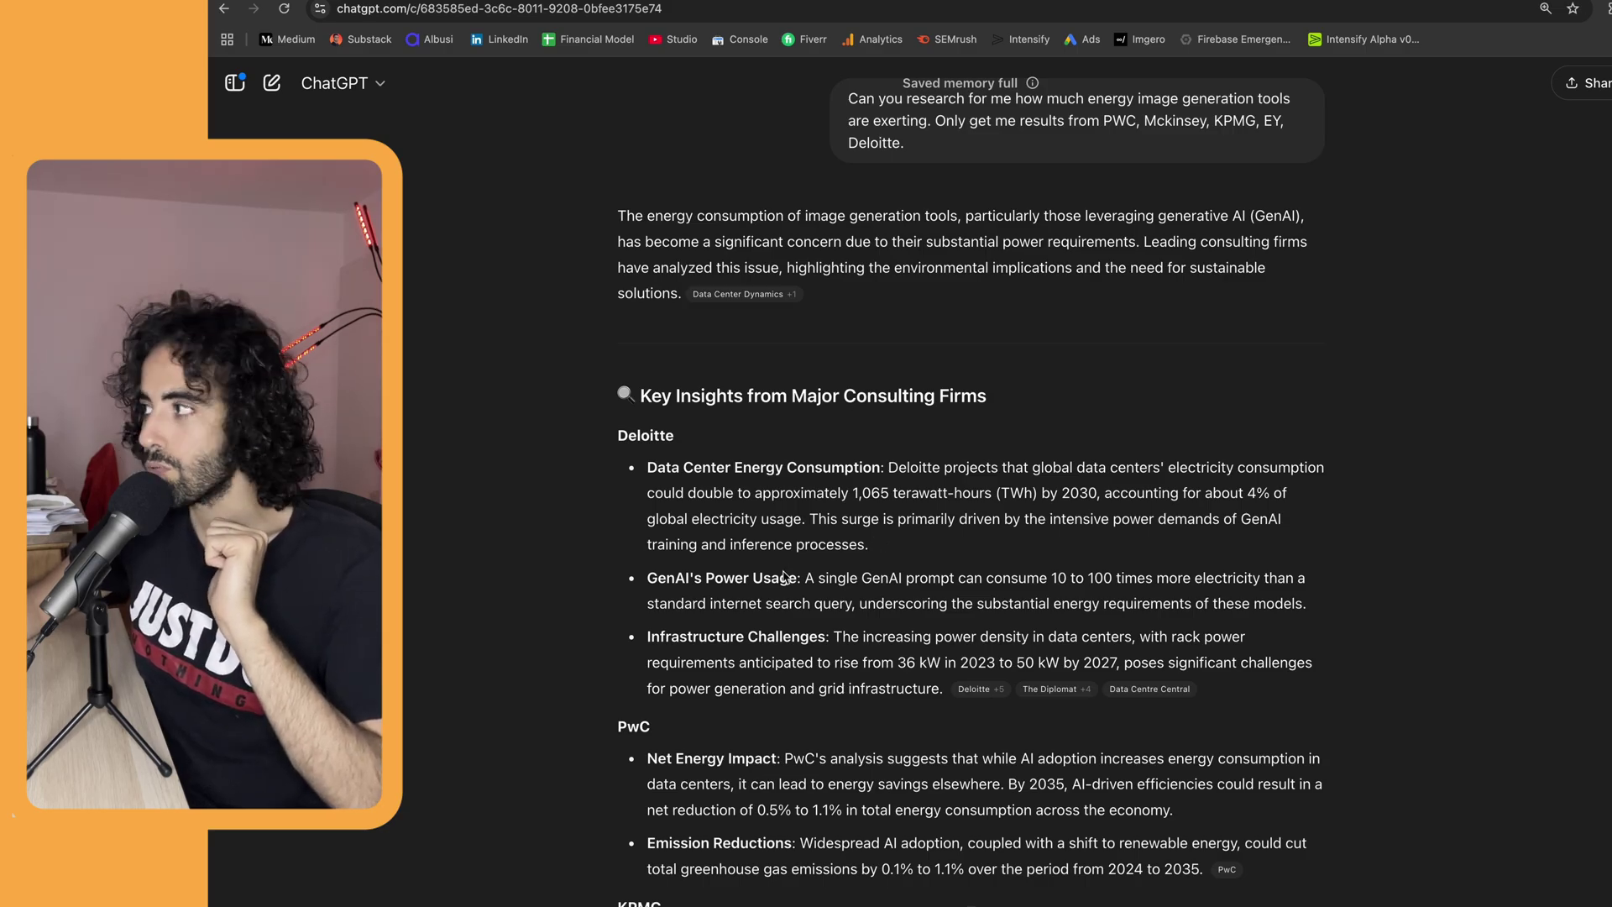
scroll(780, 580, "down", 2)
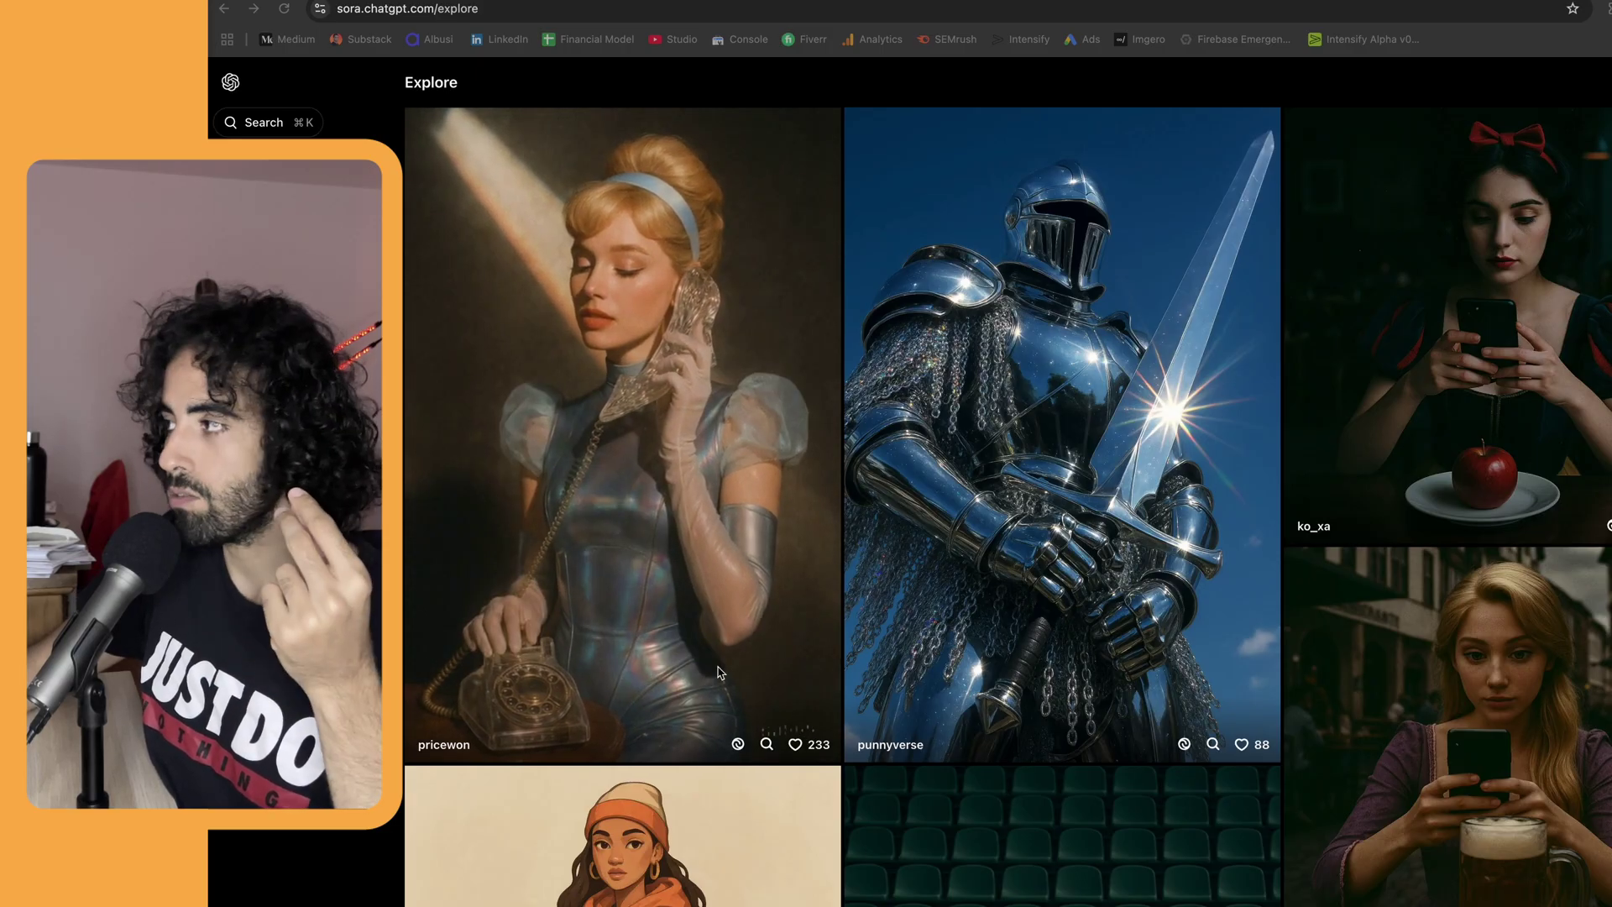
scroll(718, 672, "down", 5)
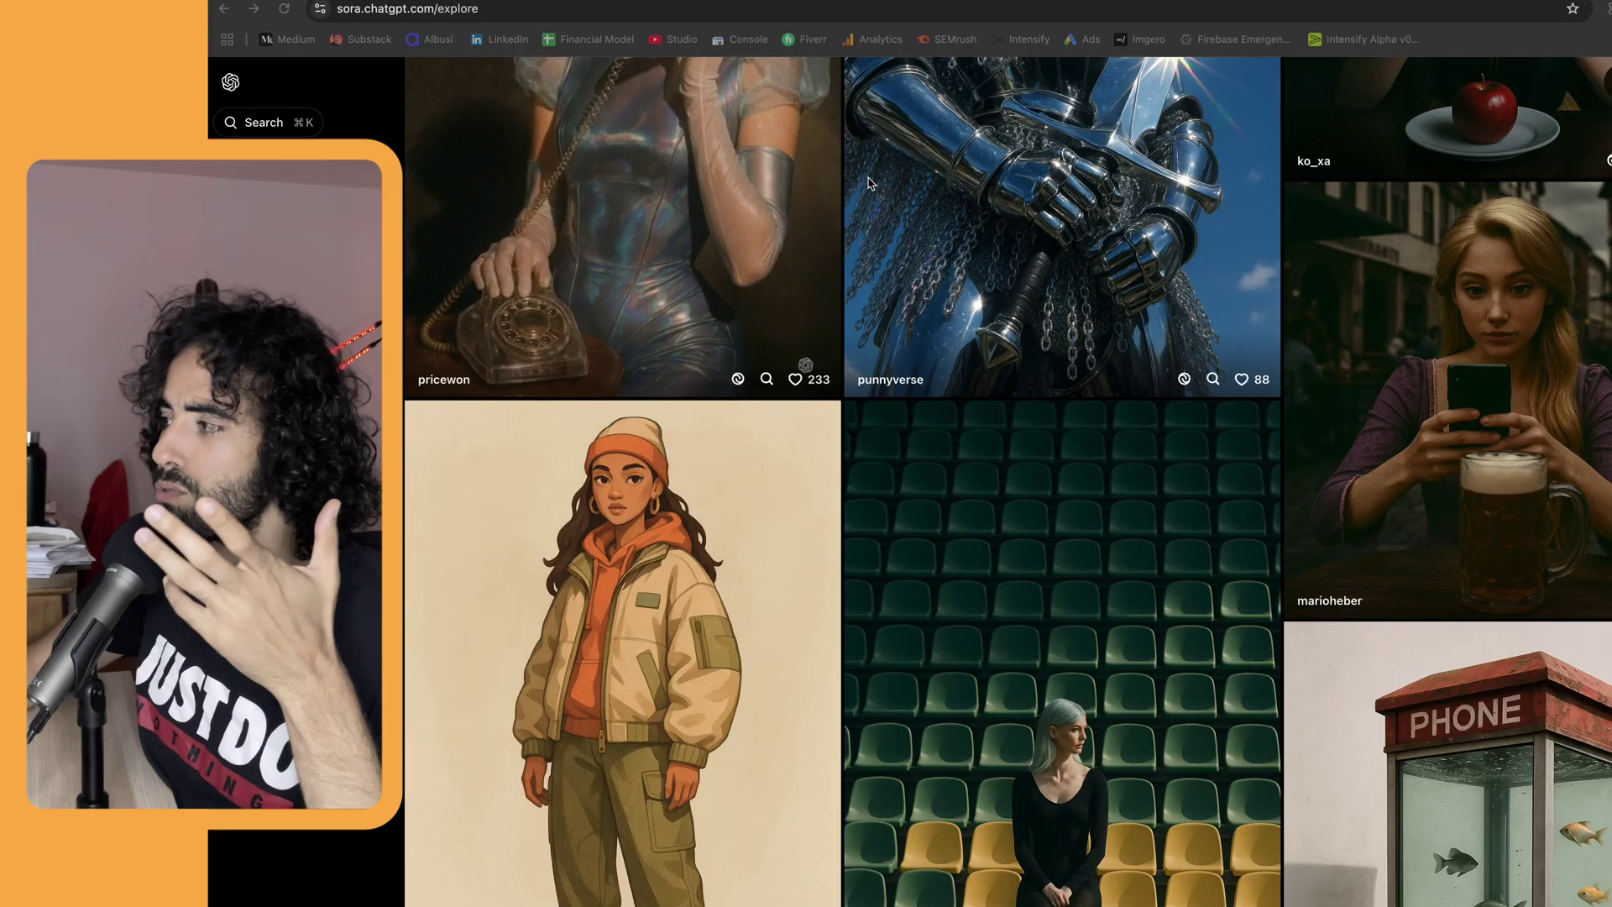
scroll(741, 359, "down", 2)
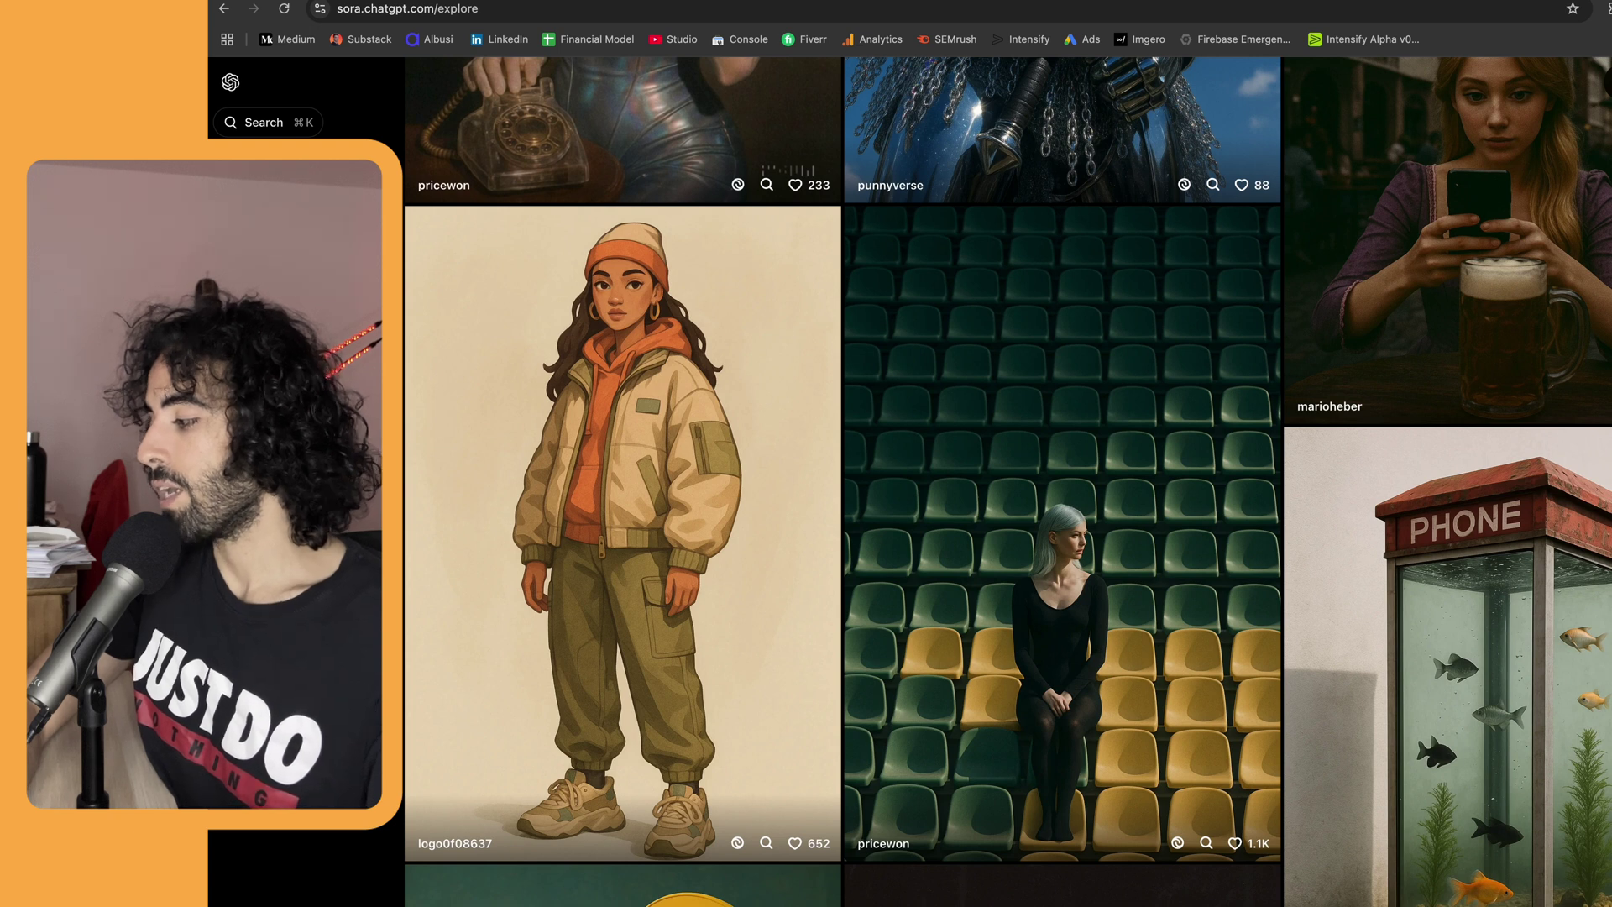
left_click(515, 455)
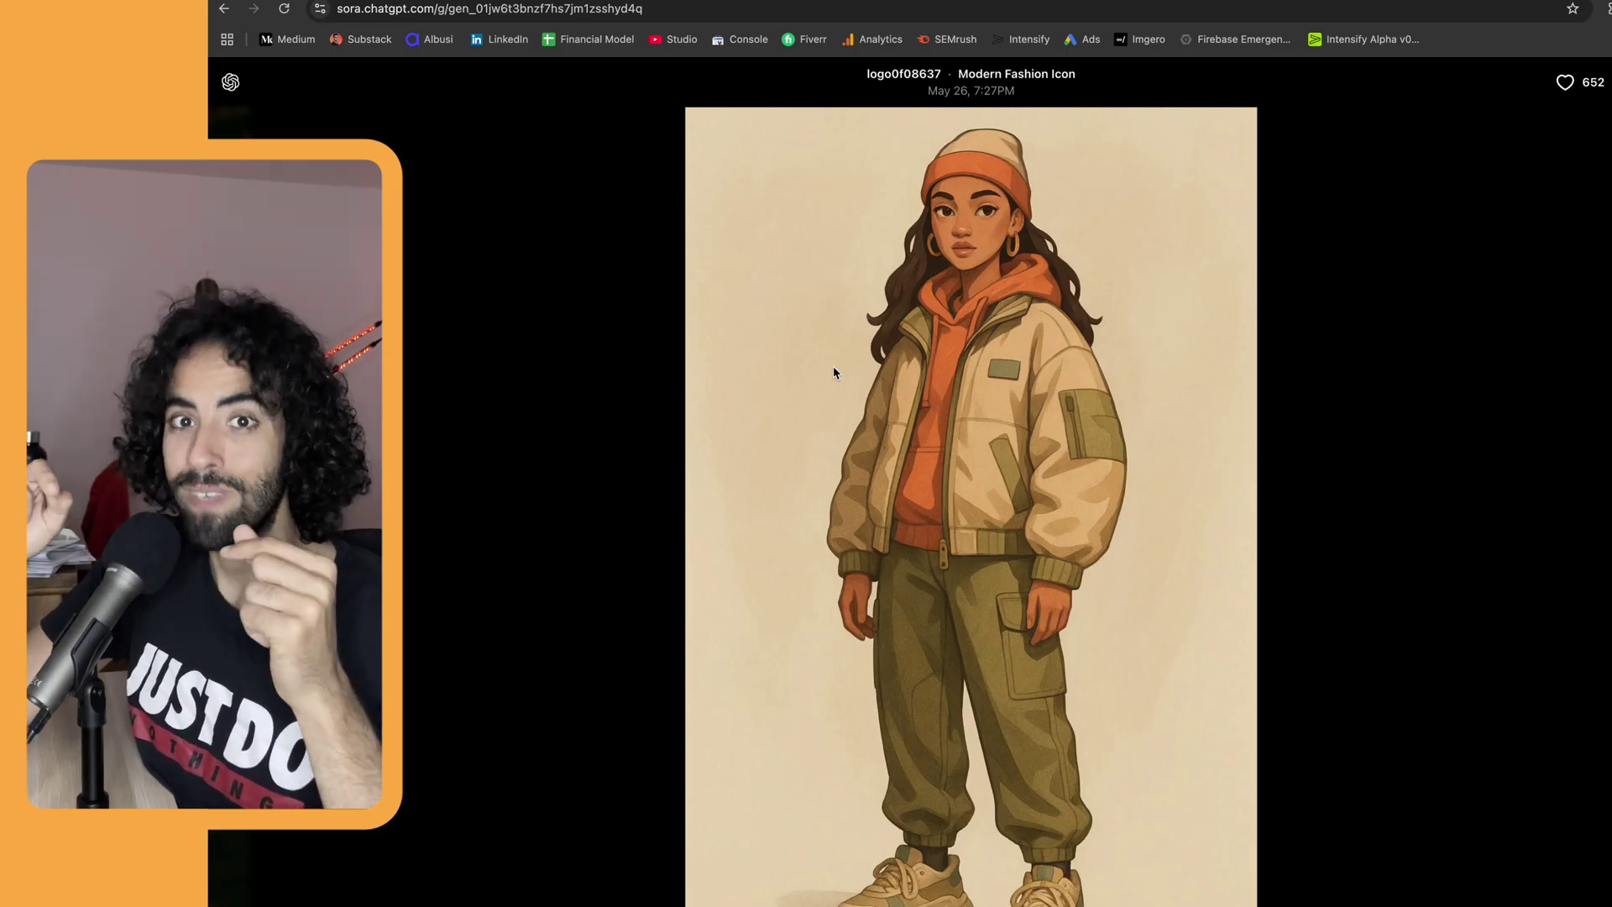
key("Escape")
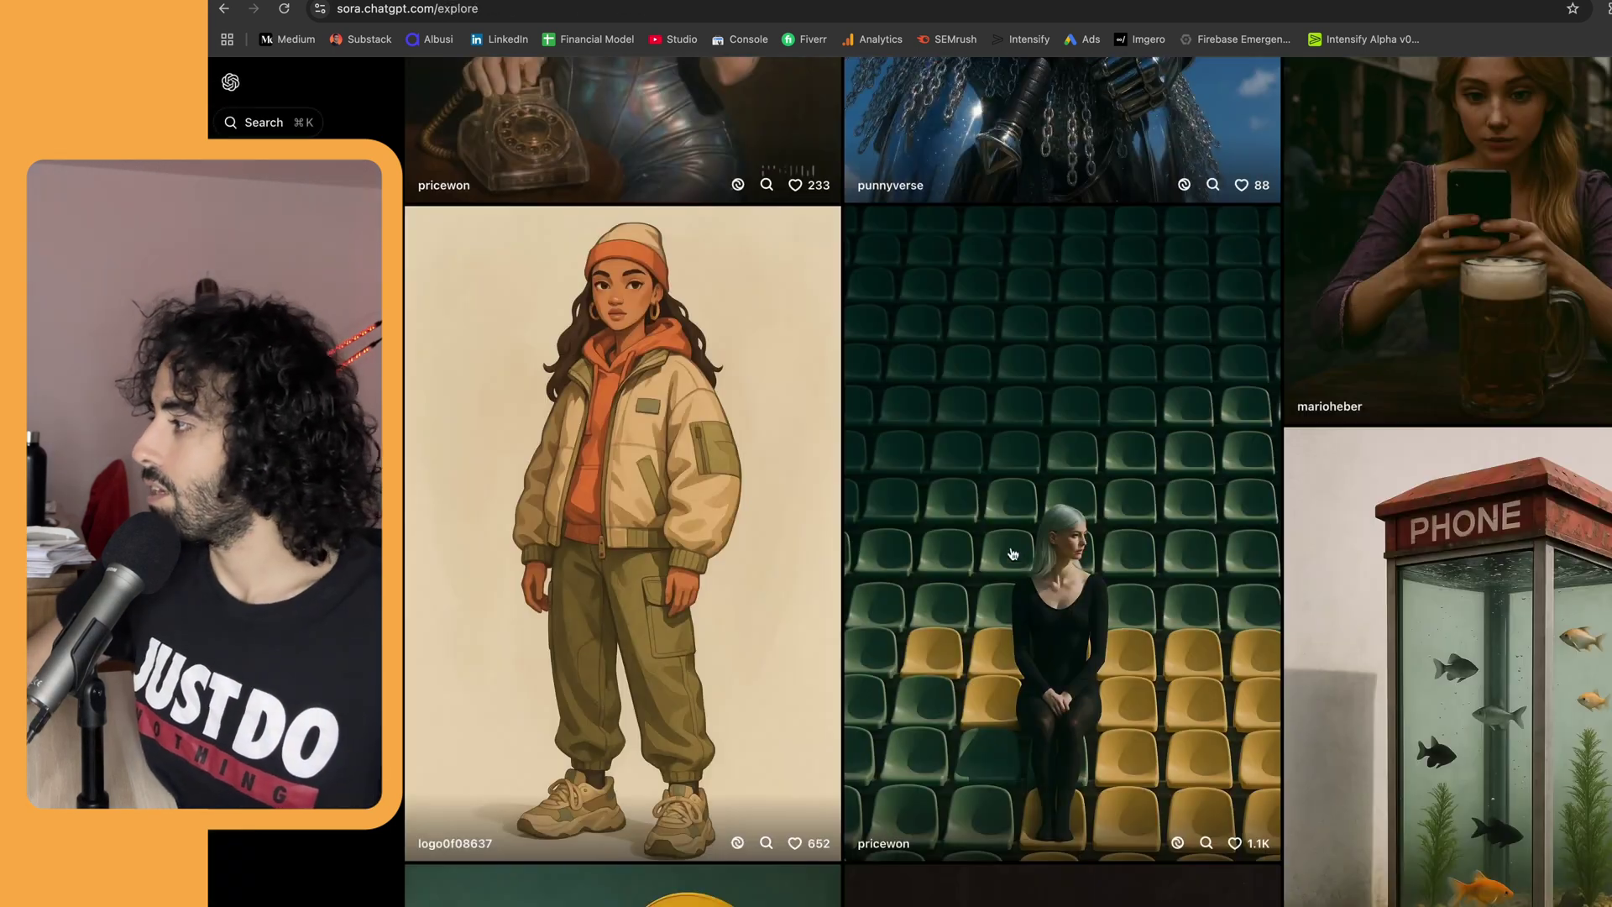
scroll(1006, 567, "down", 20)
scroll(1006, 567, "down", 20)
scroll(1006, 567, "down", 3)
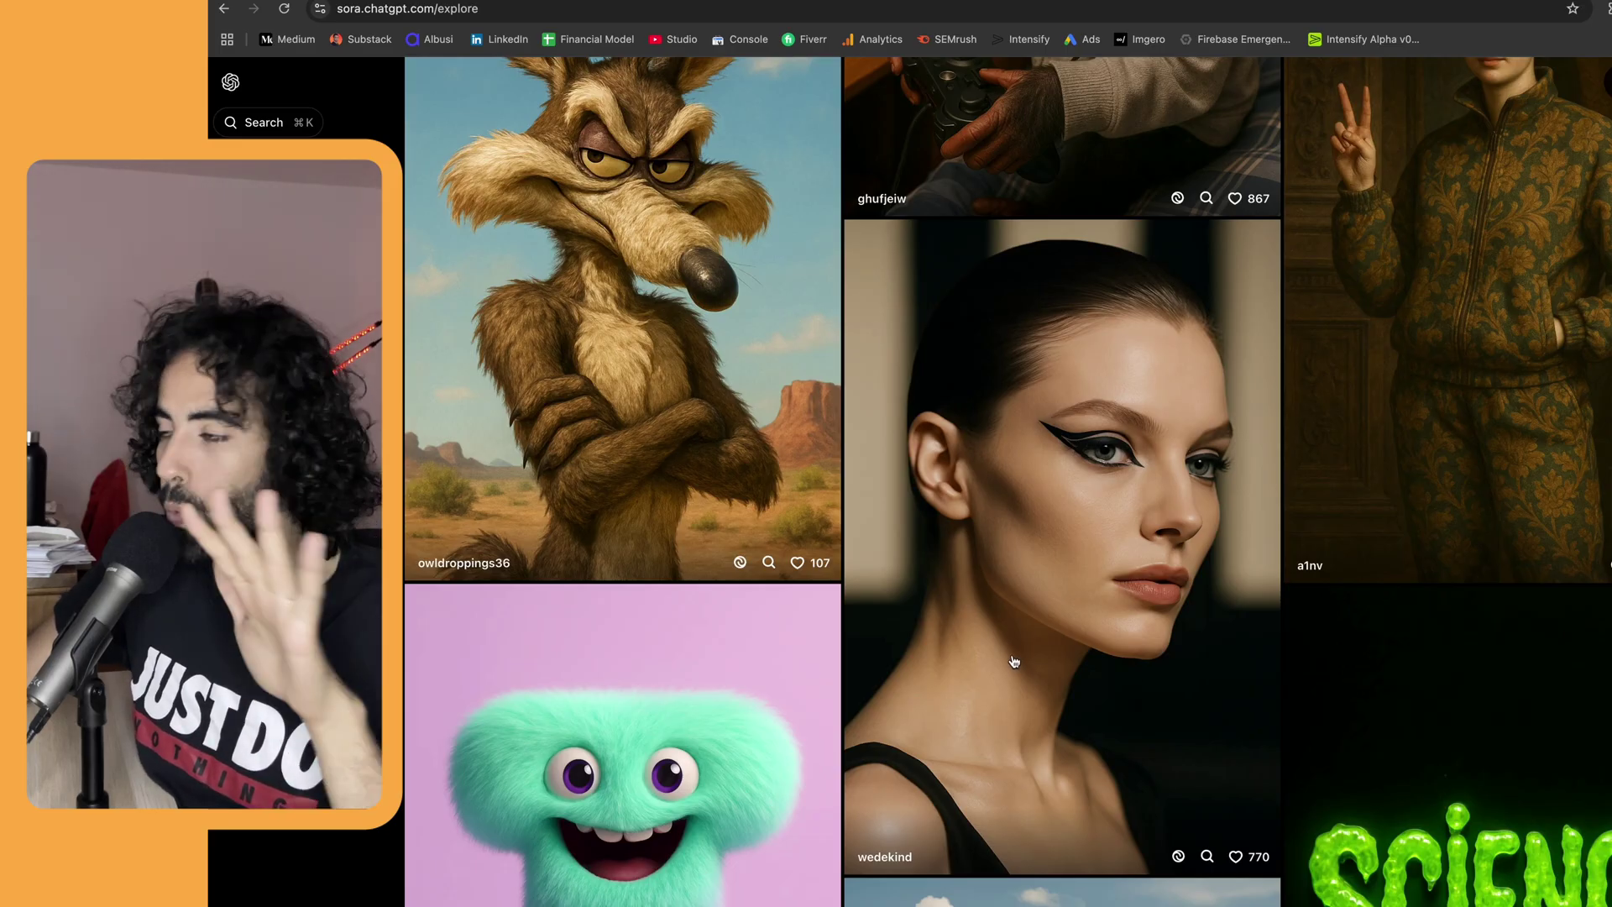
scroll(1015, 662, "up", 15)
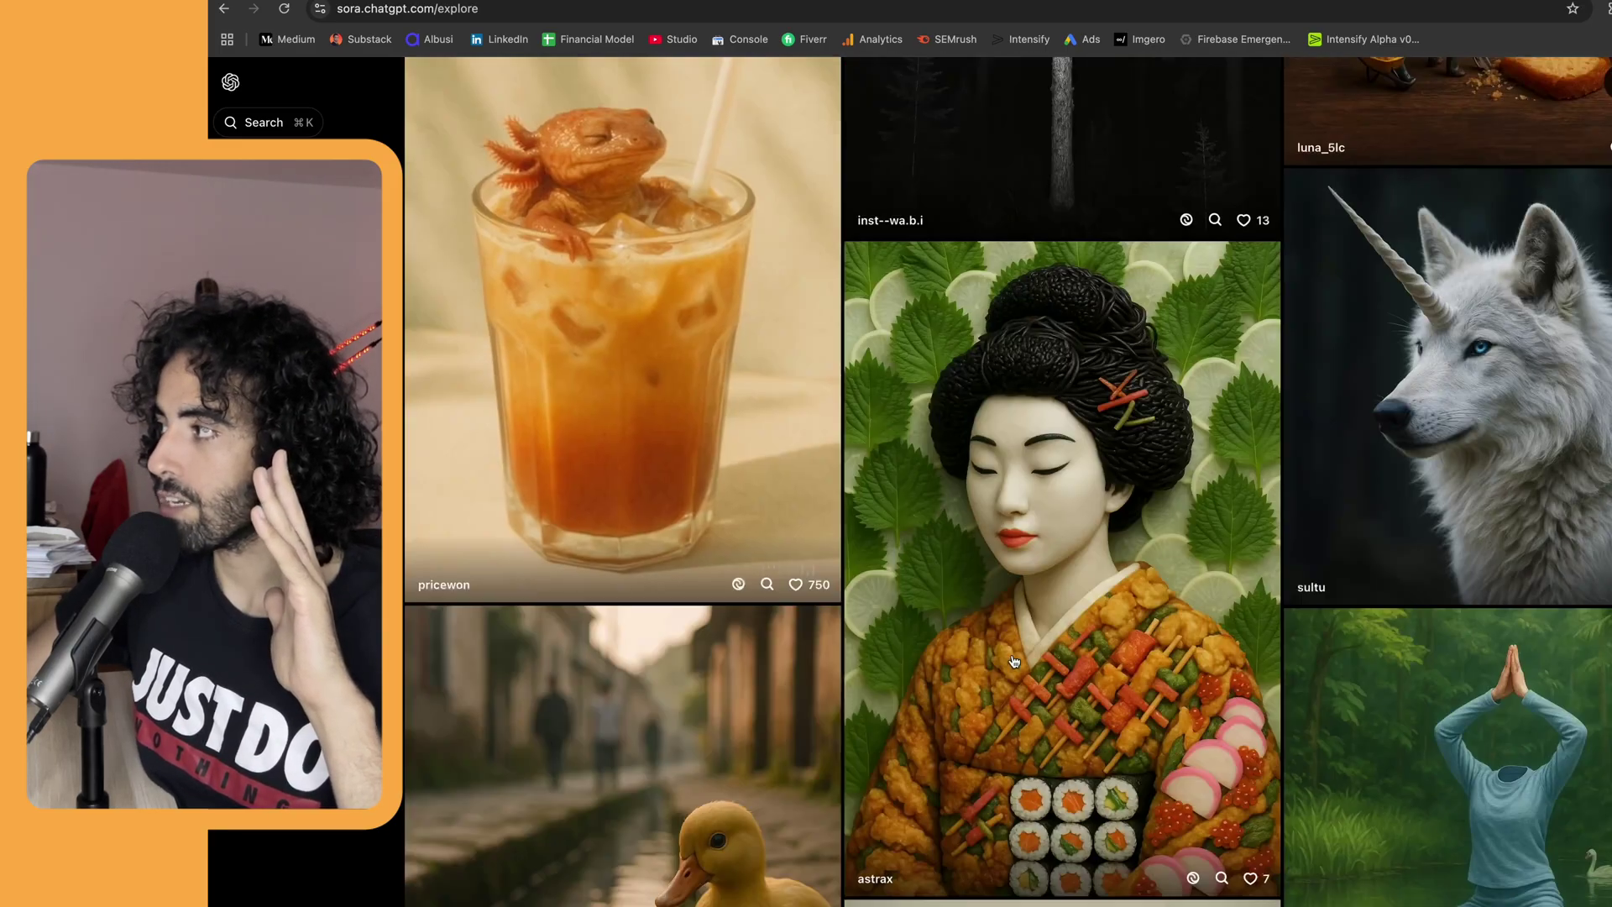
scroll(1015, 662, "up", 10)
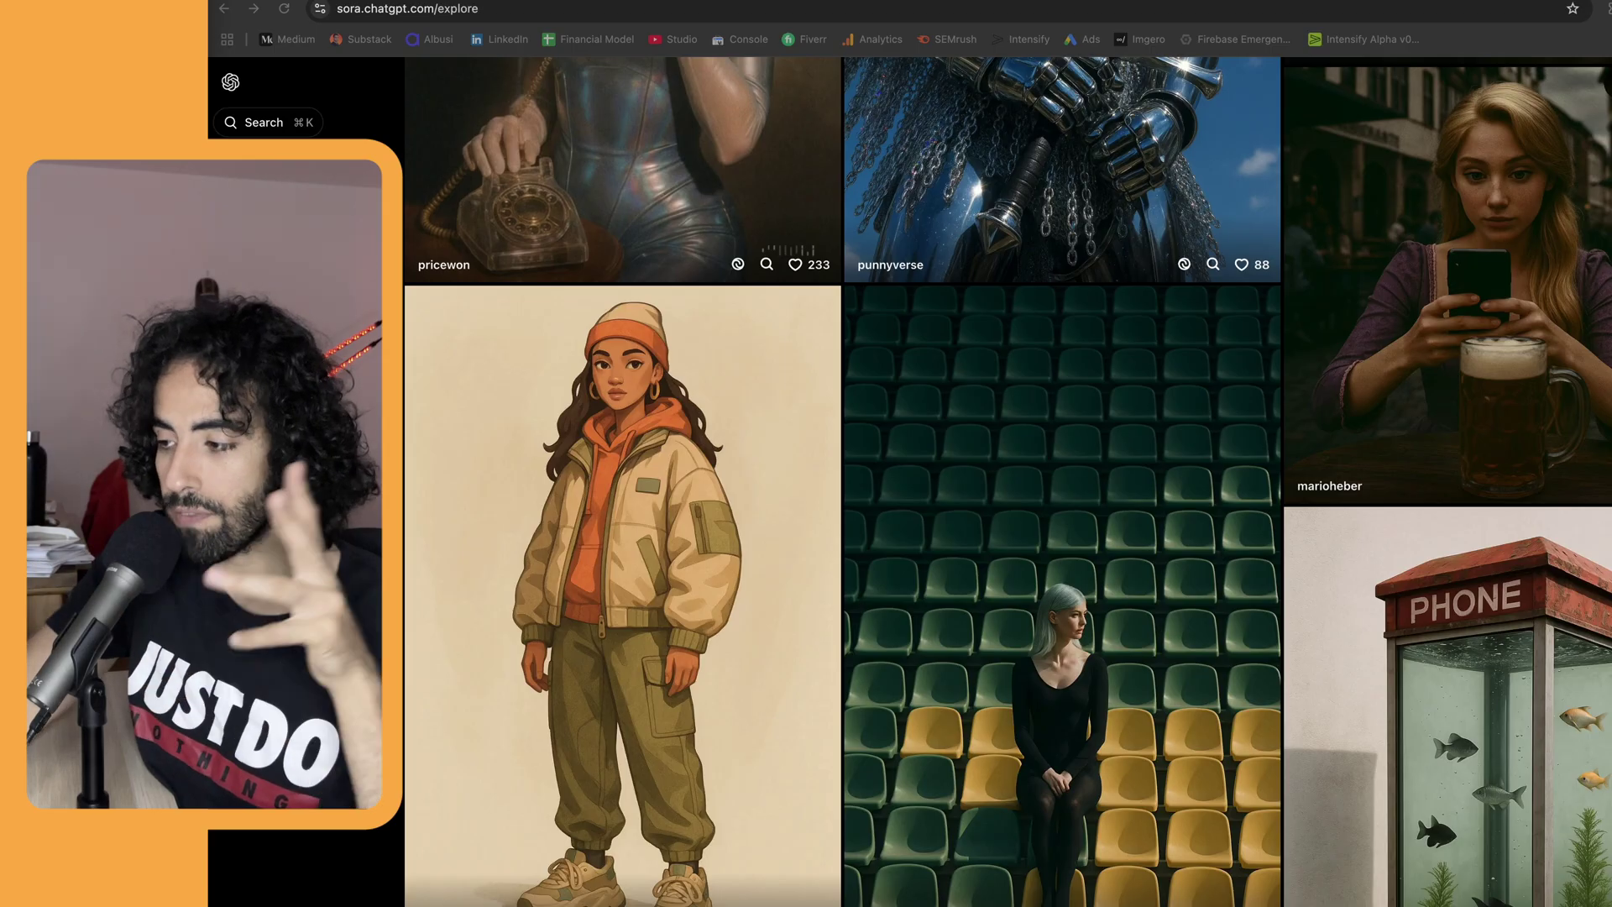
- Search Creative Market for 'powerpoint pitch deck' and scroll through the 72,410 results
key("ctrl+Tab")
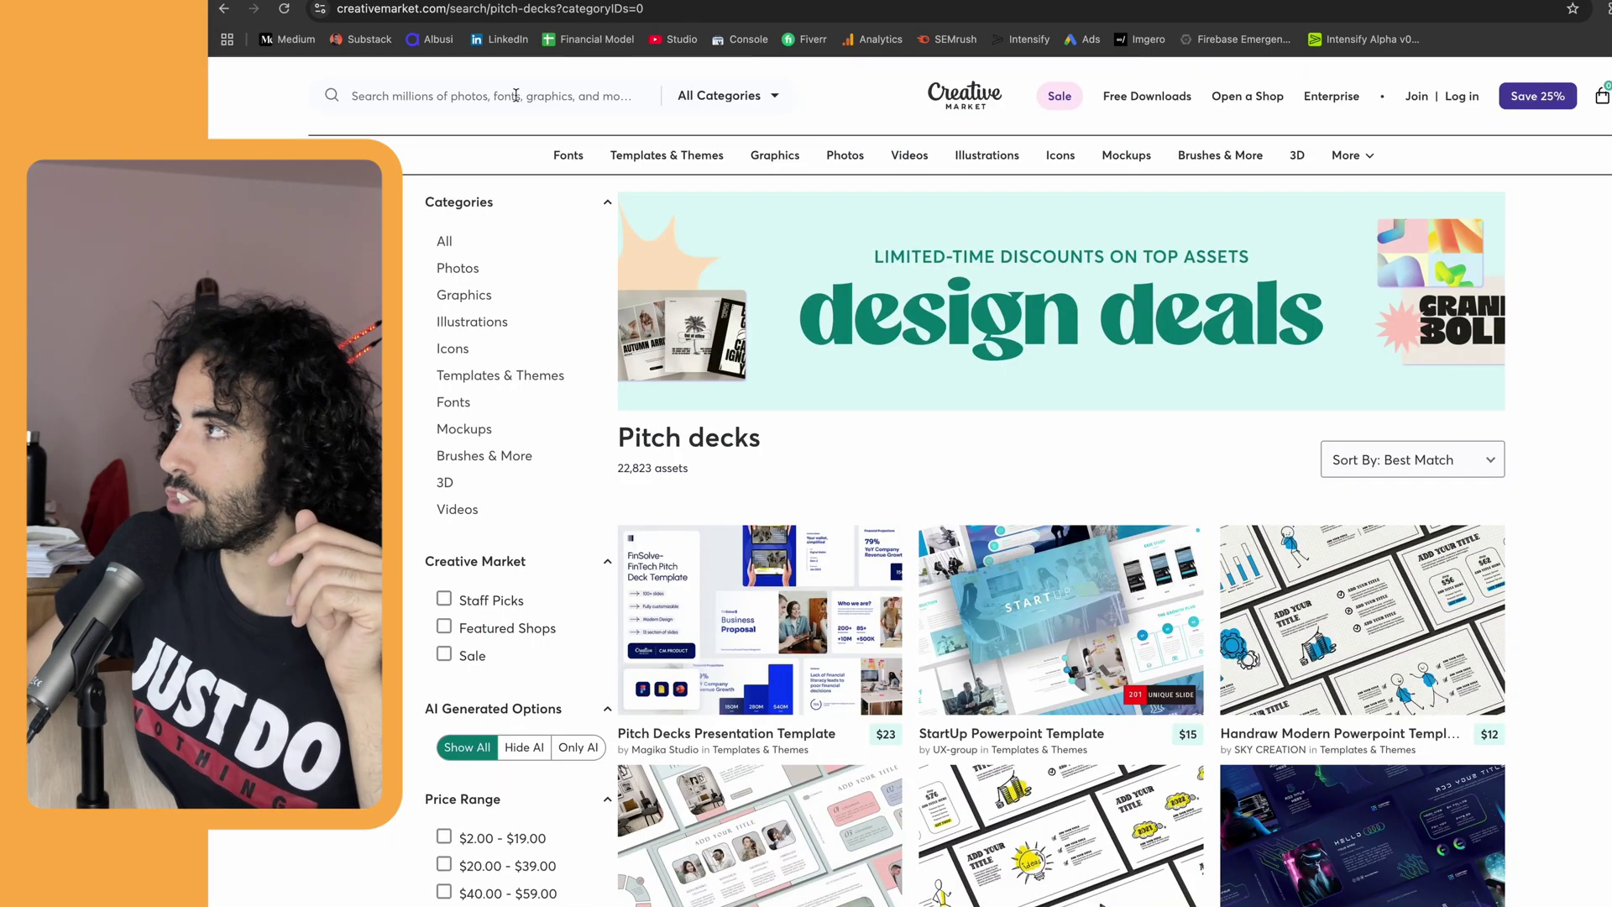
left_click(516, 95)
scroll(960, 486, "down", 1)
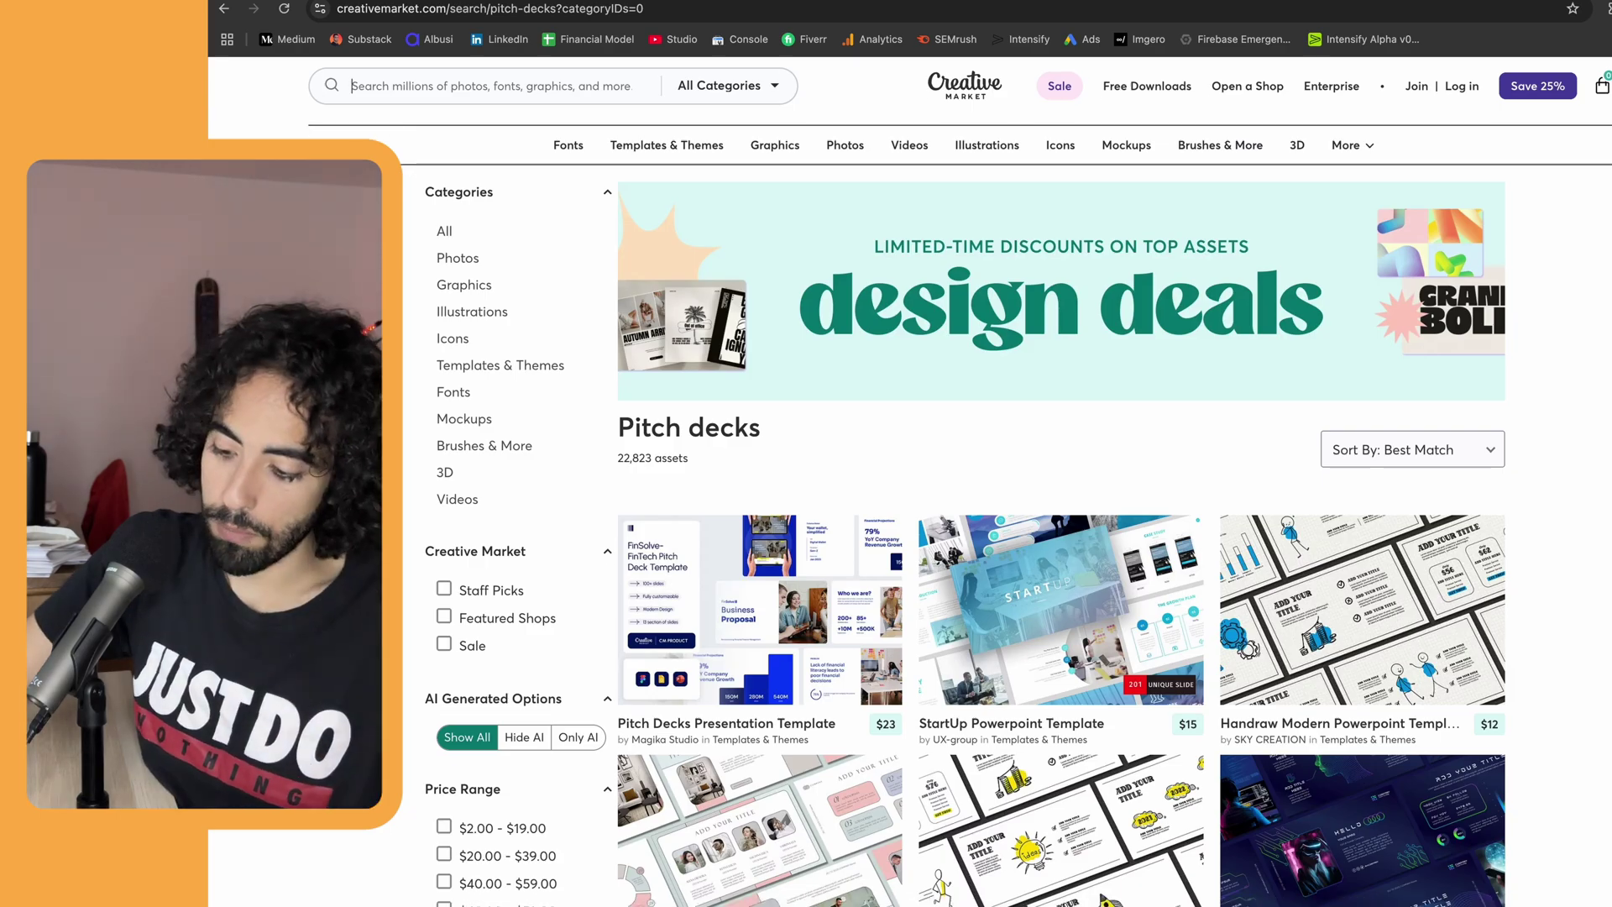
type("powerpoint")
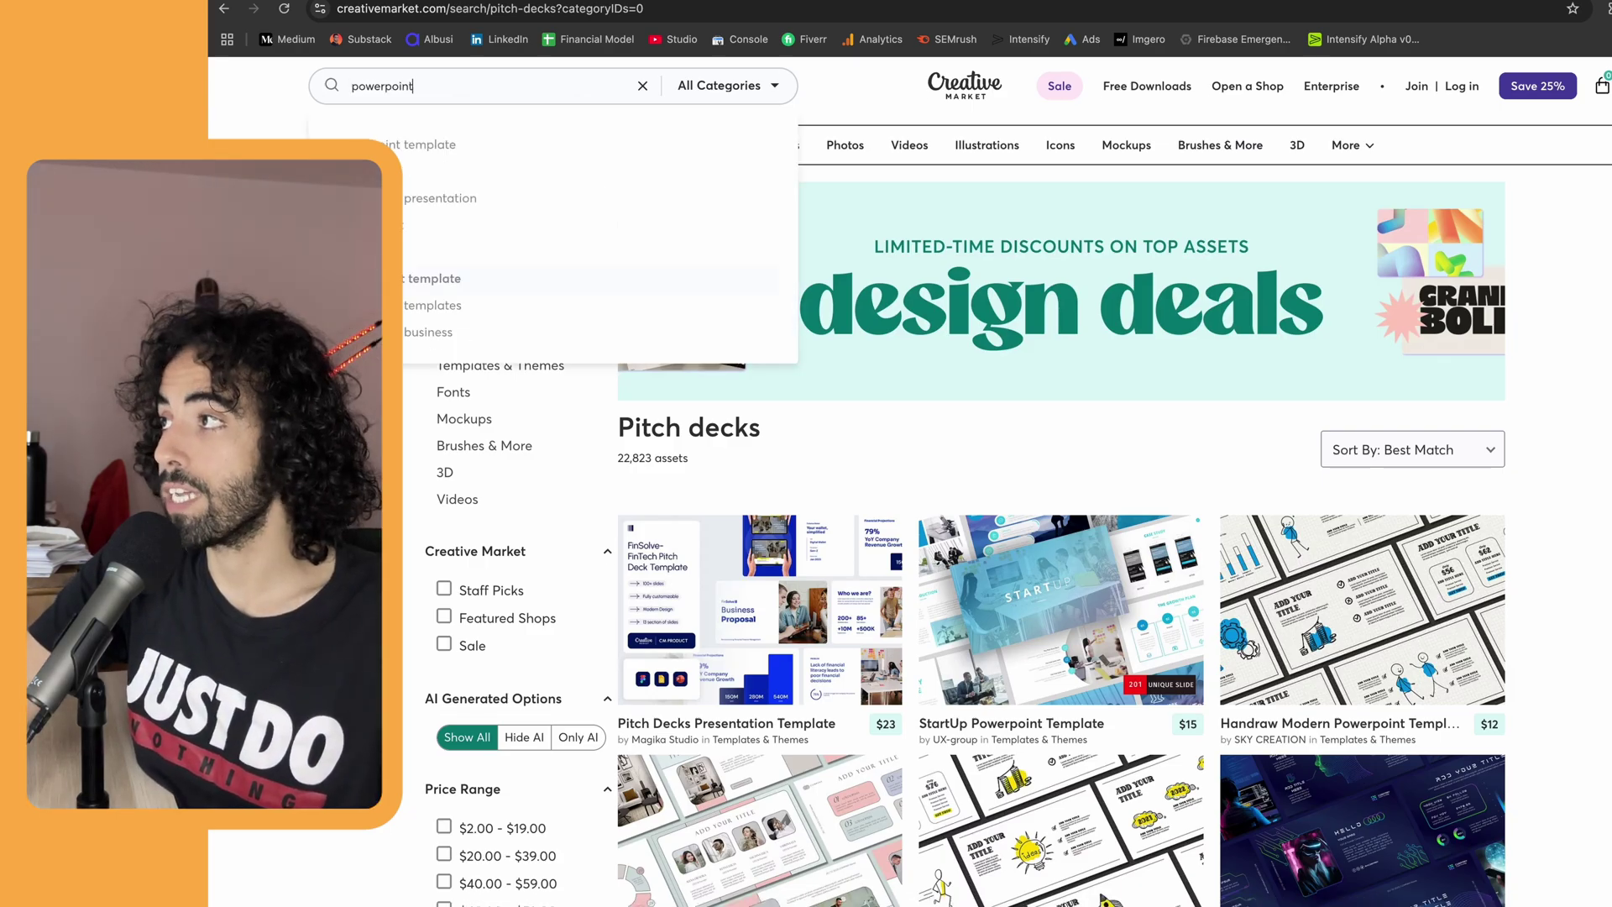
type(" pitch deck")
key("Return")
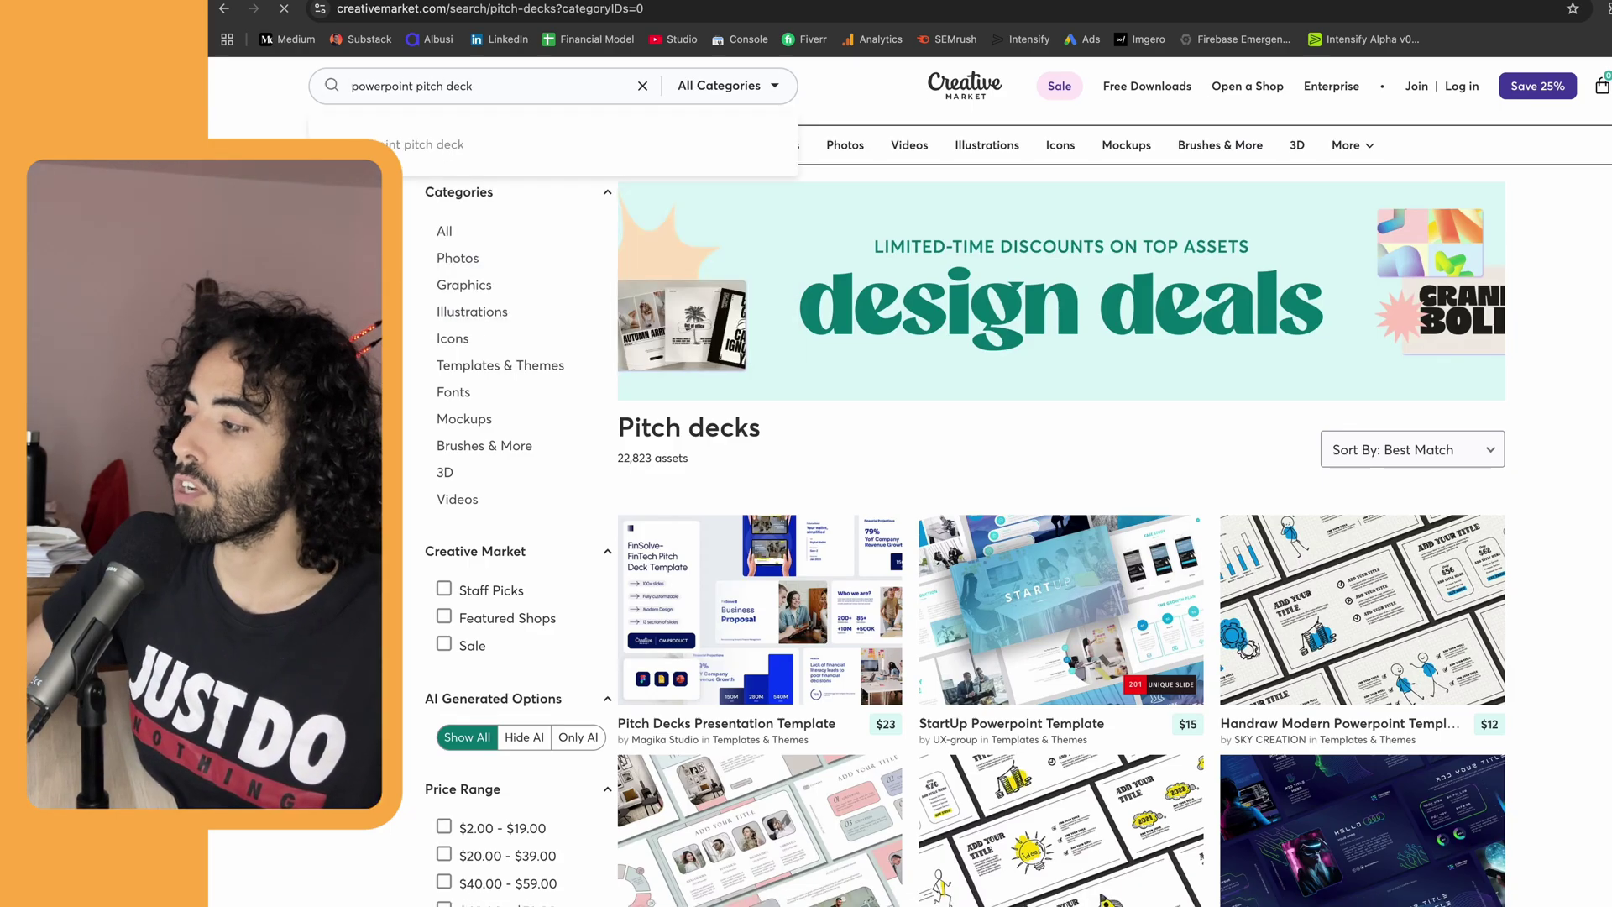
scroll(462, 163, "down", 15)
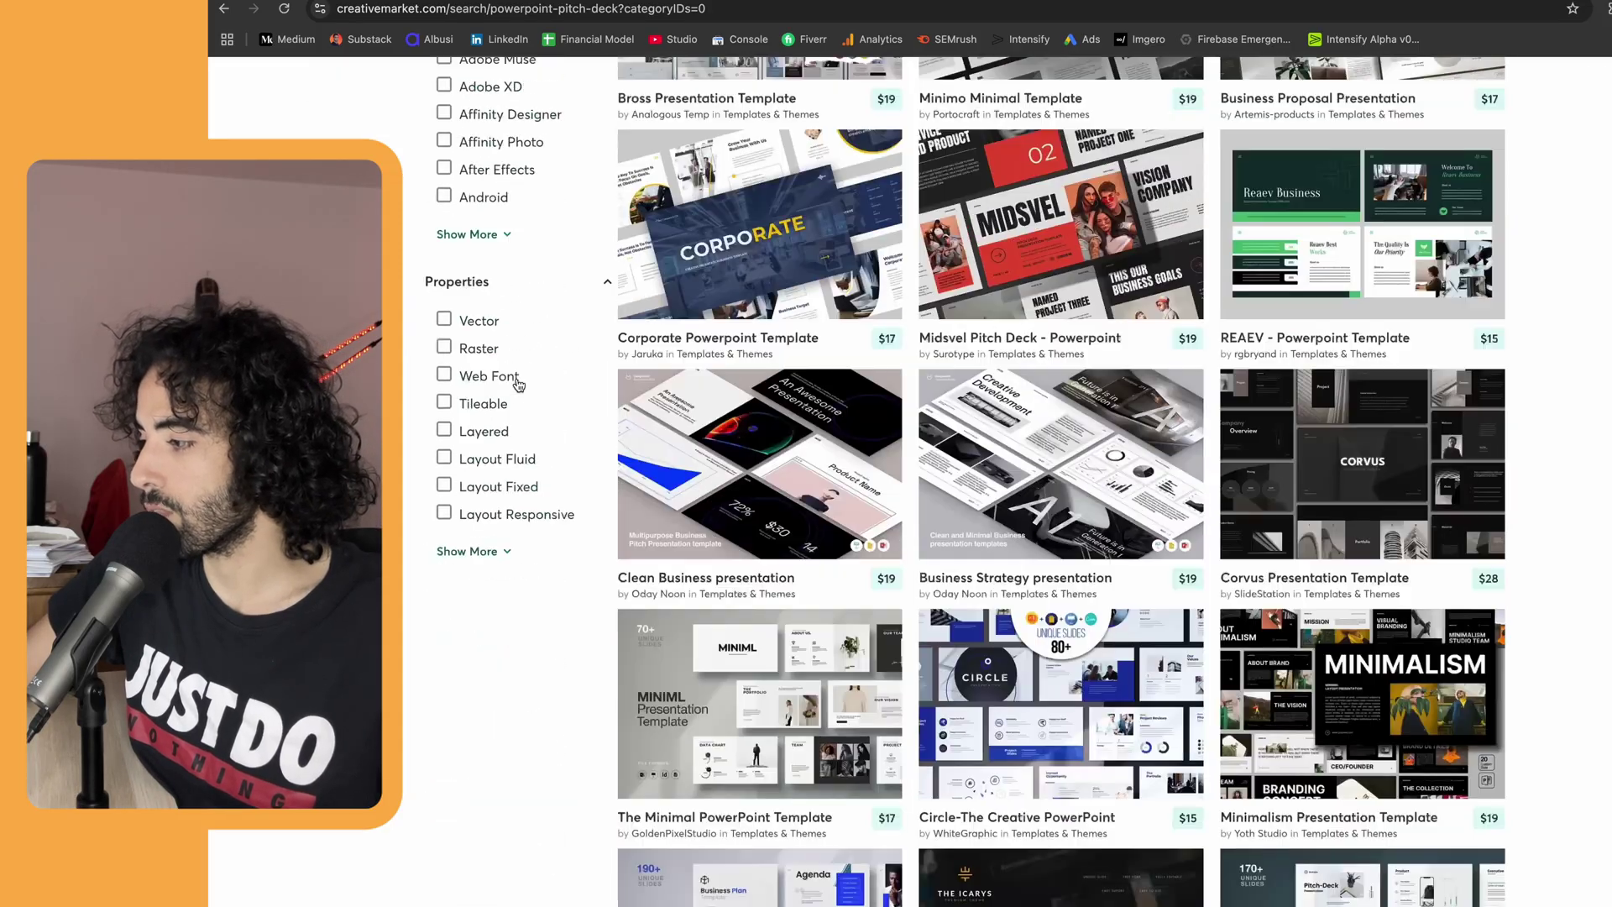
scroll(462, 162, "up", 15)
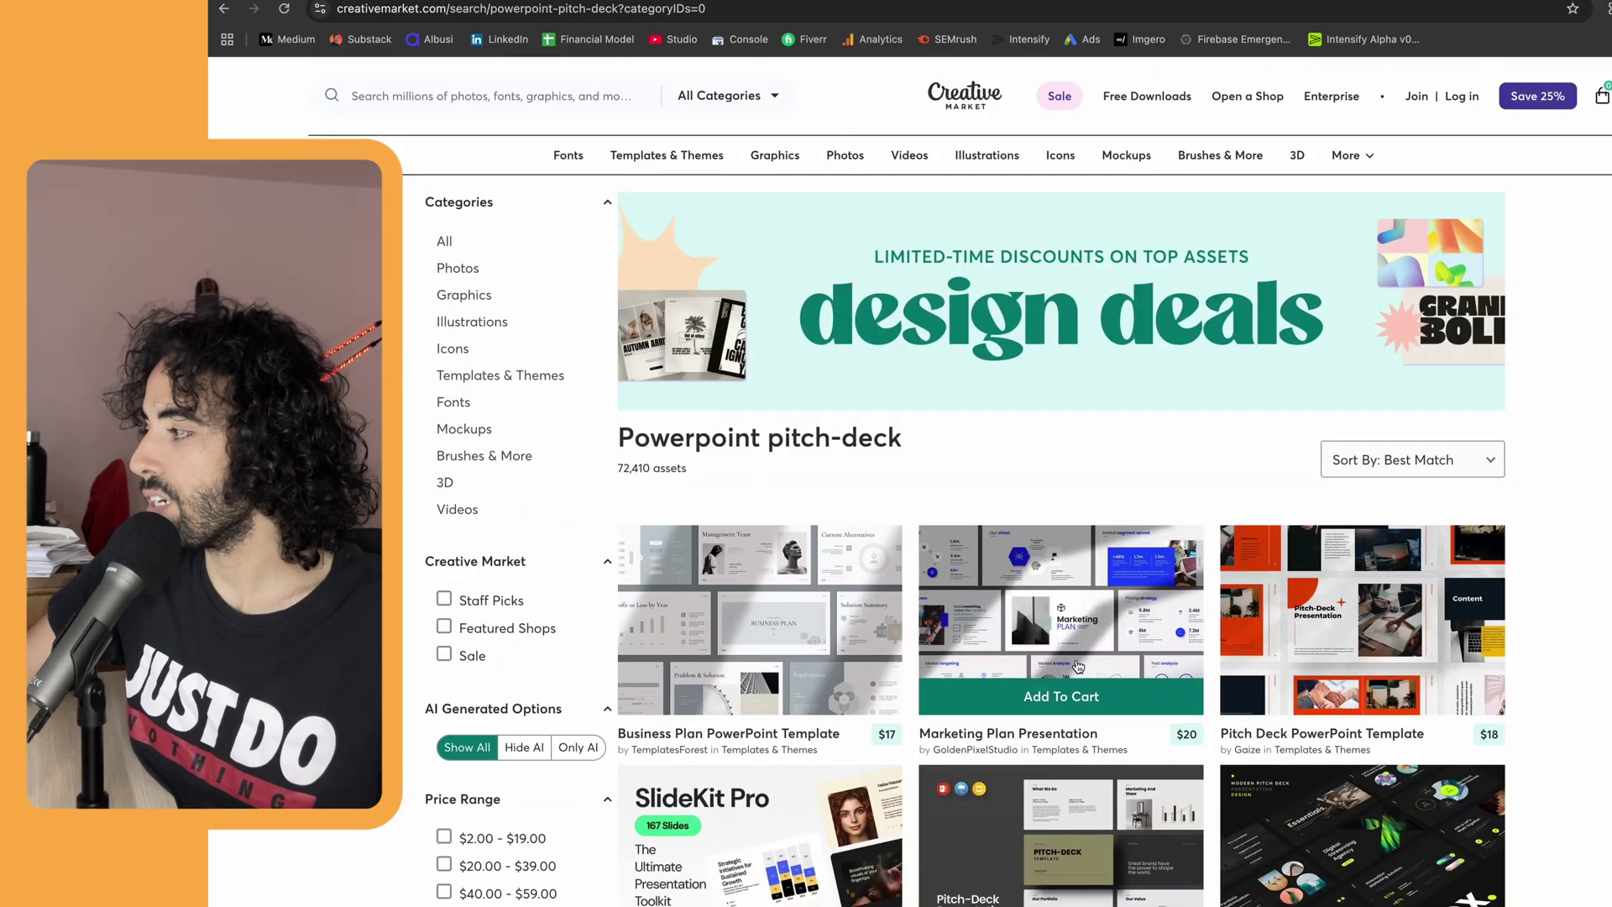
scroll(1076, 469, "down", 2)
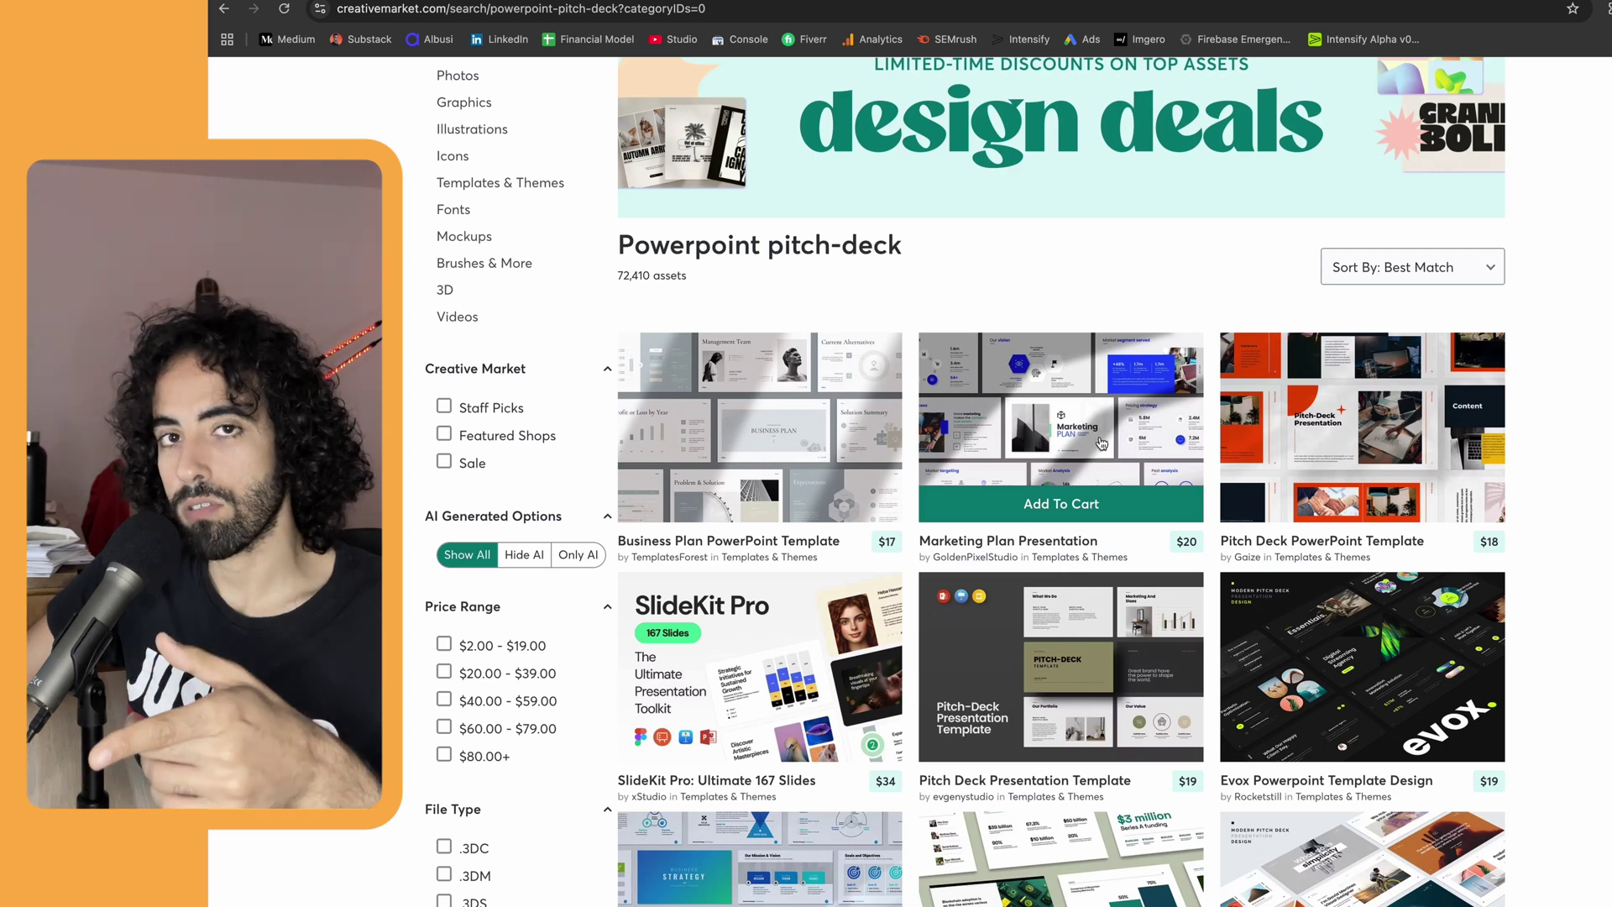
scroll(1103, 441, "down", 1)
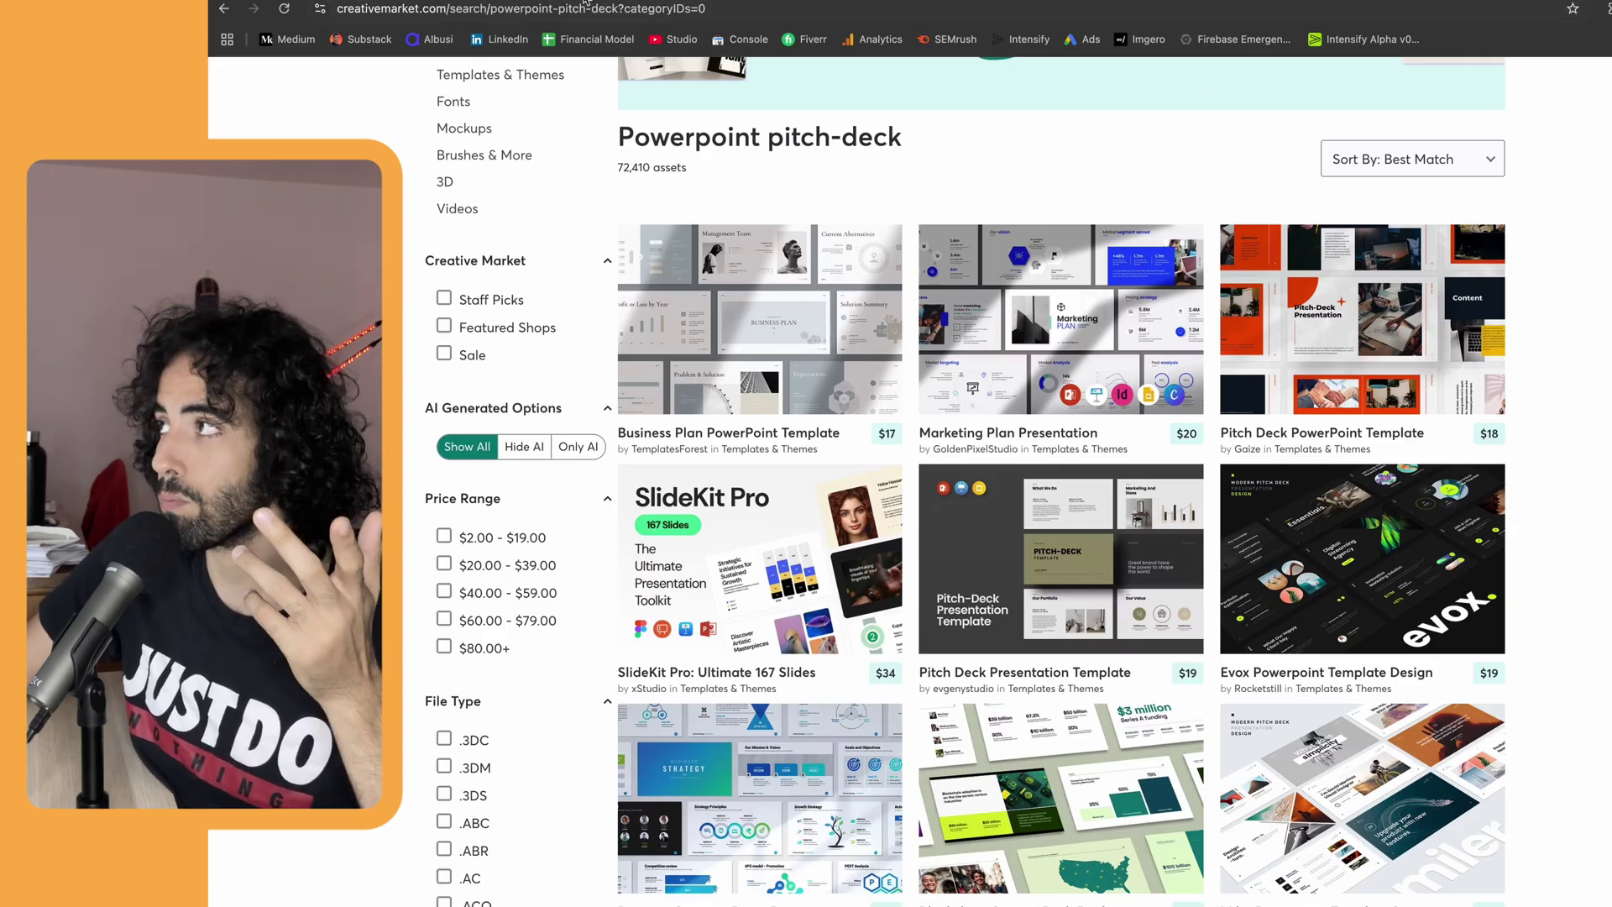
key("ctrl+Tab")
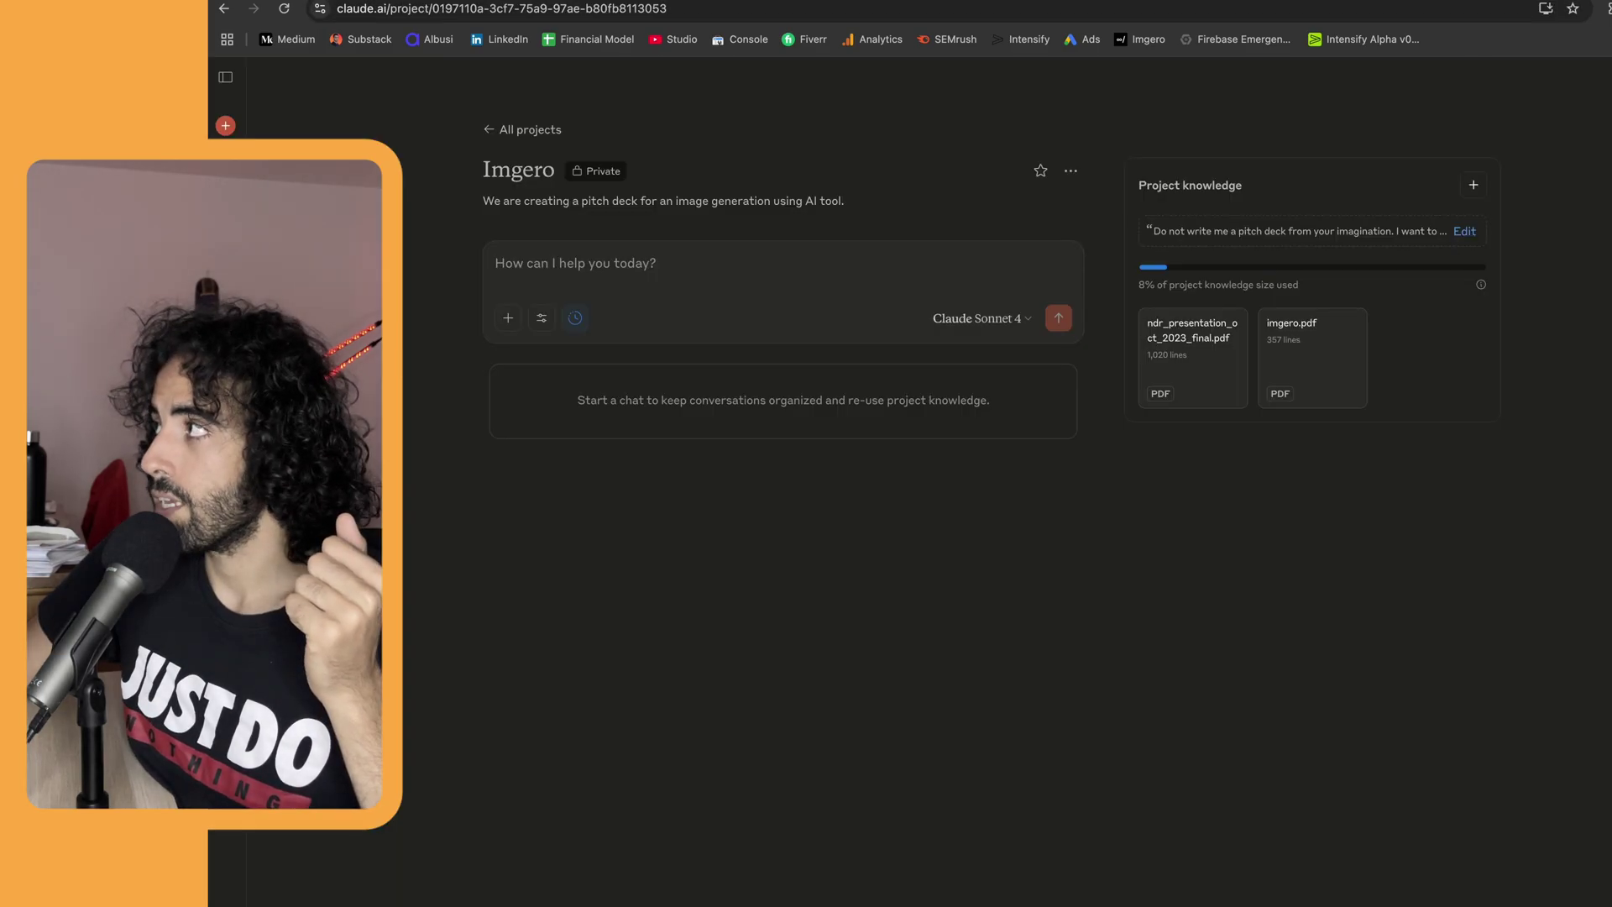
key("ctrl+shift+Tab")
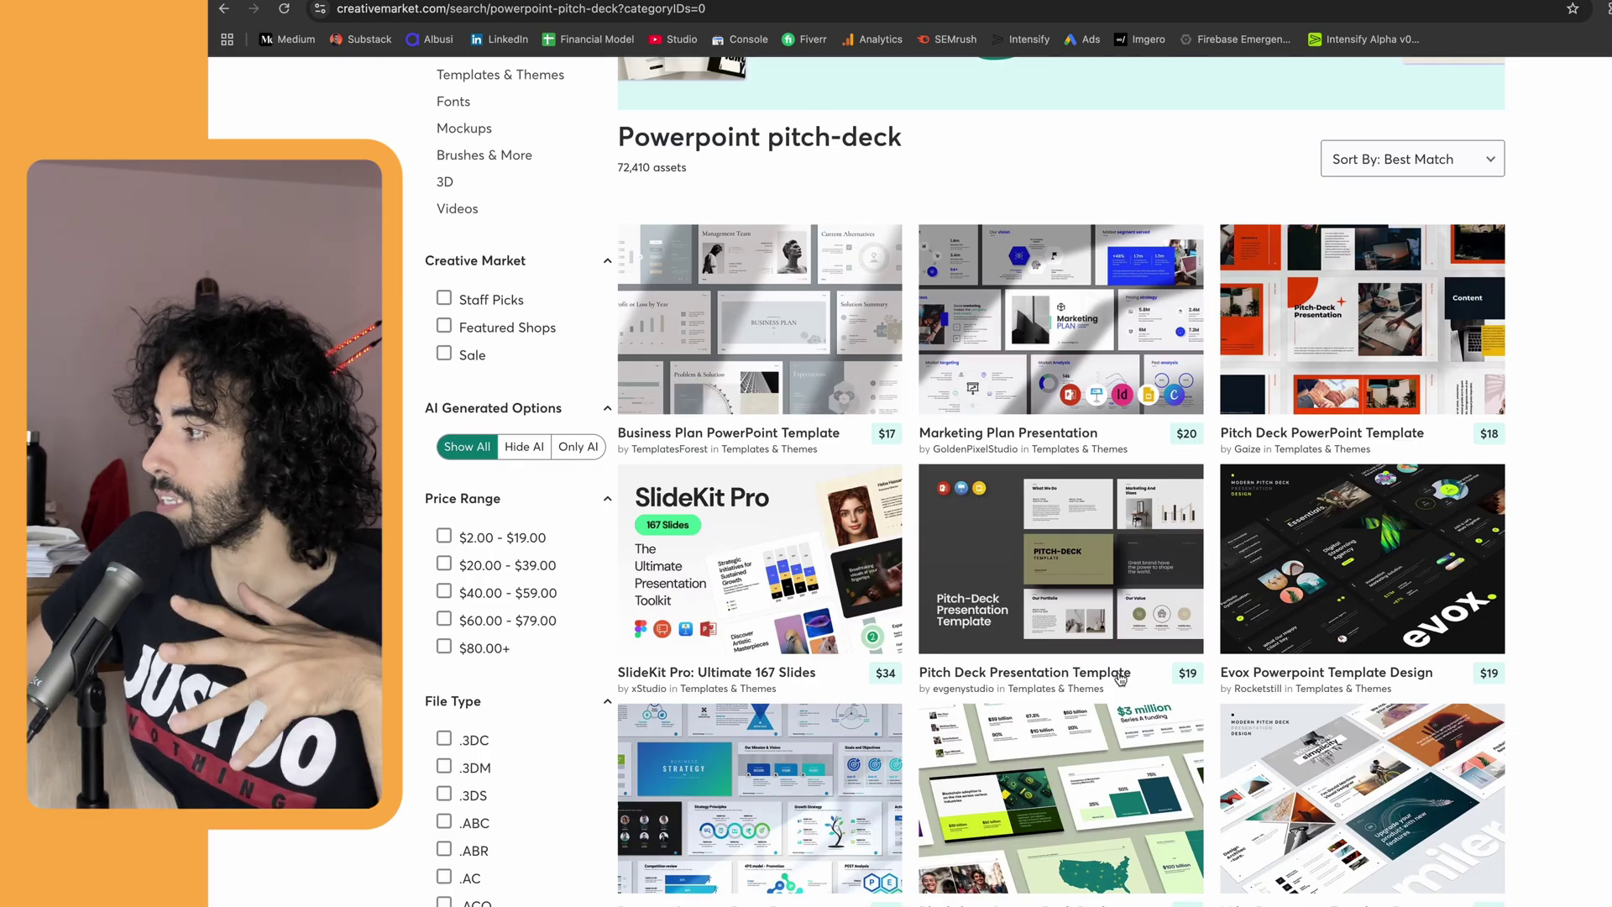
mouse_move(1087, 605)
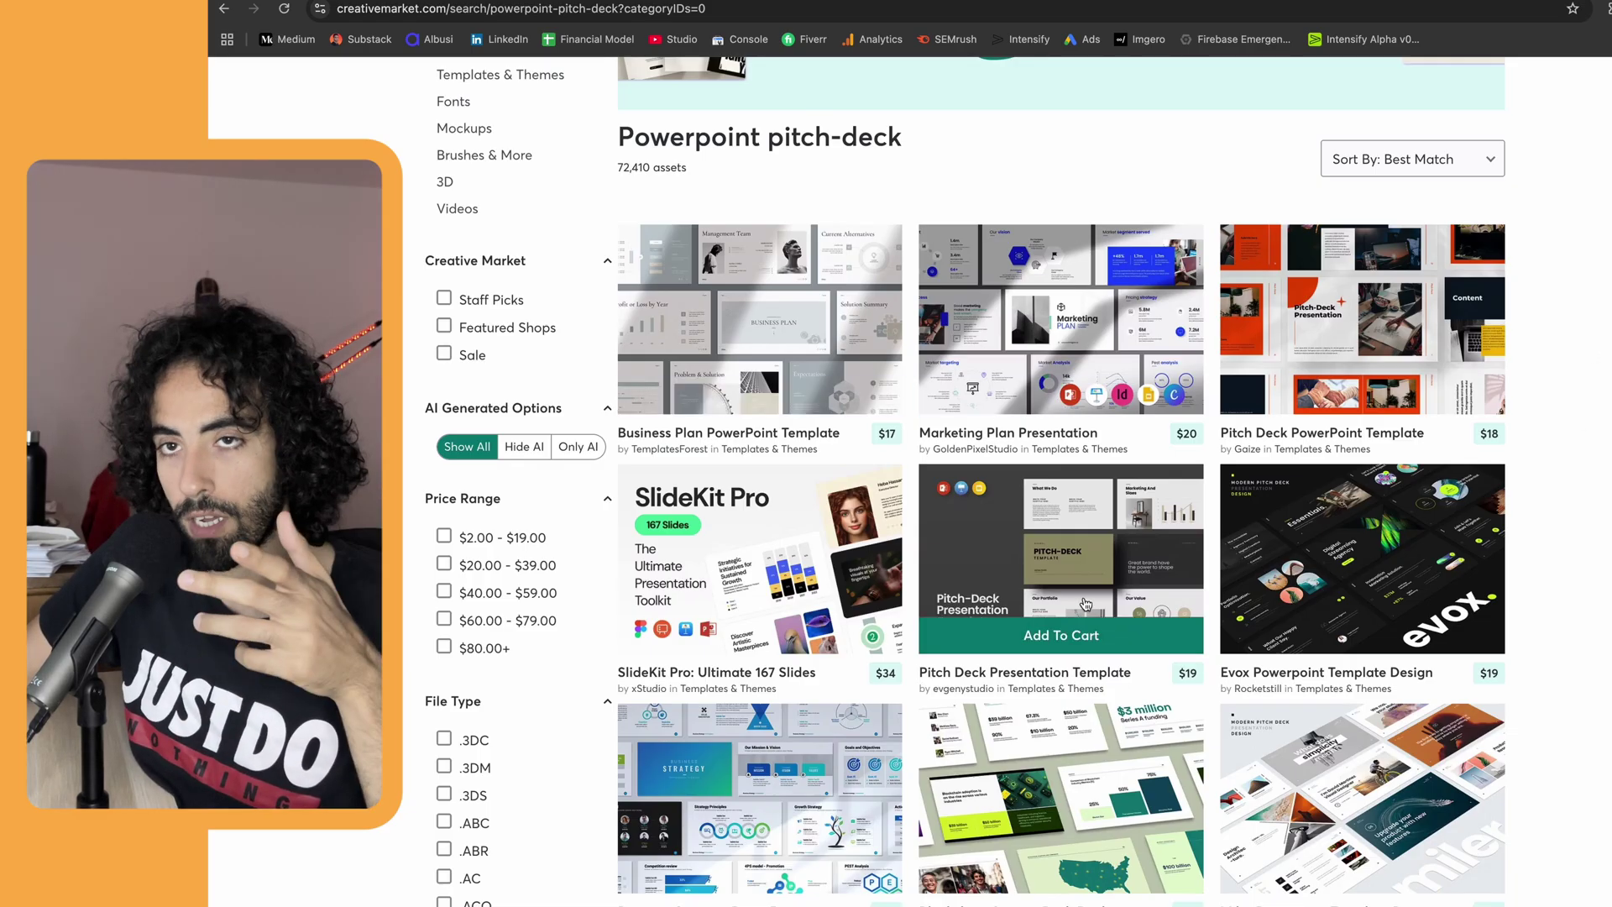
mouse_move(886, 302)
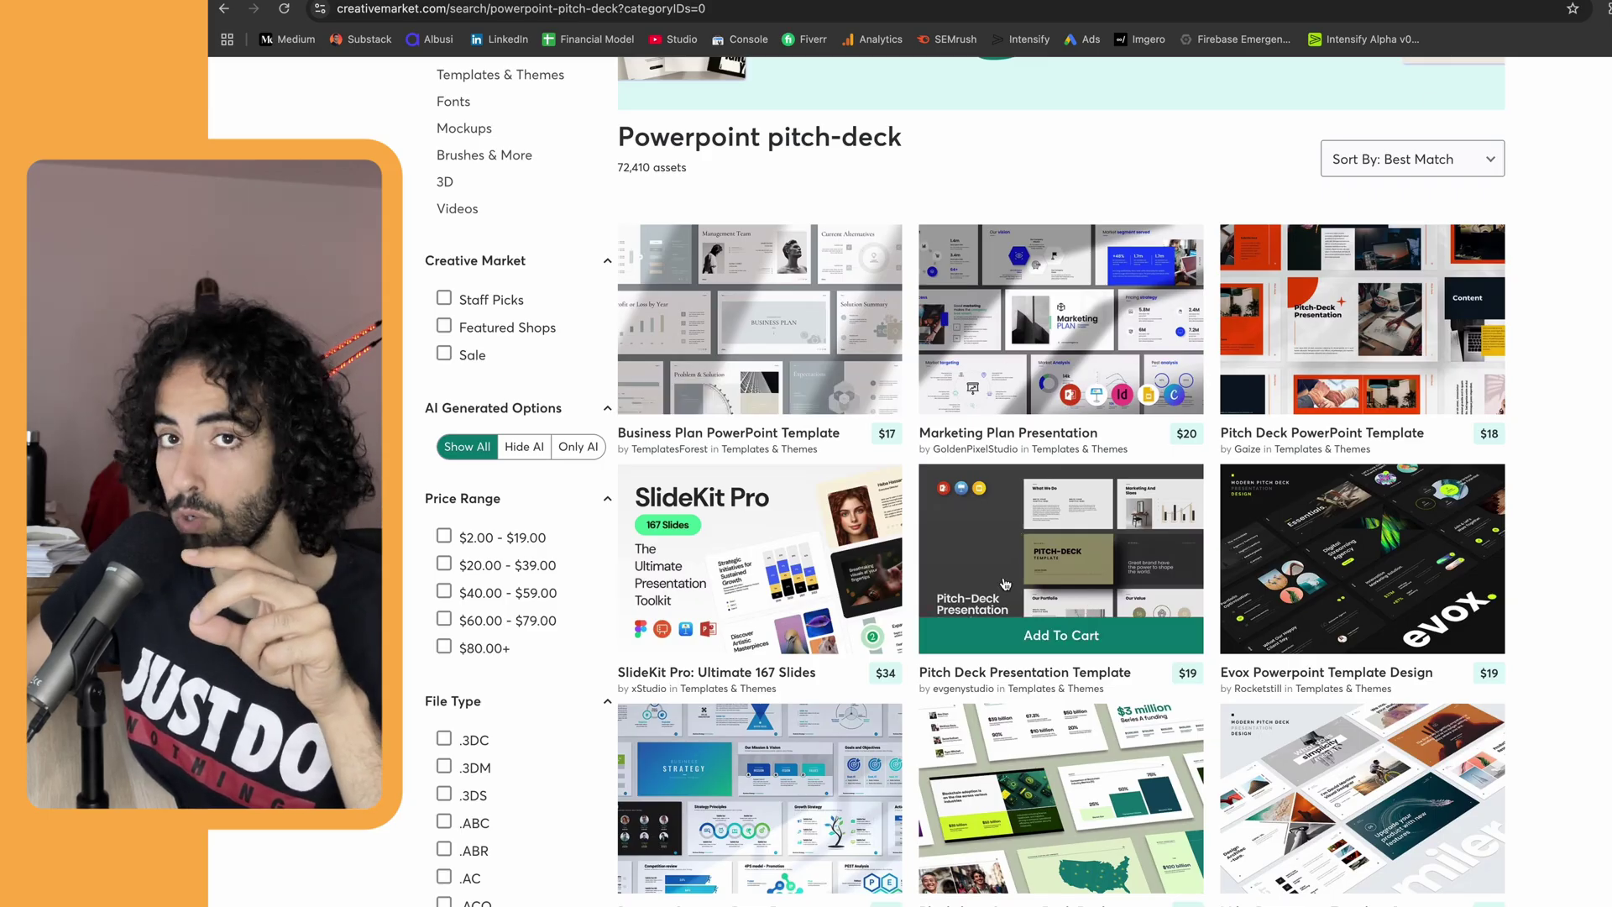
mouse_move(951, 827)
mouse_move(887, 331)
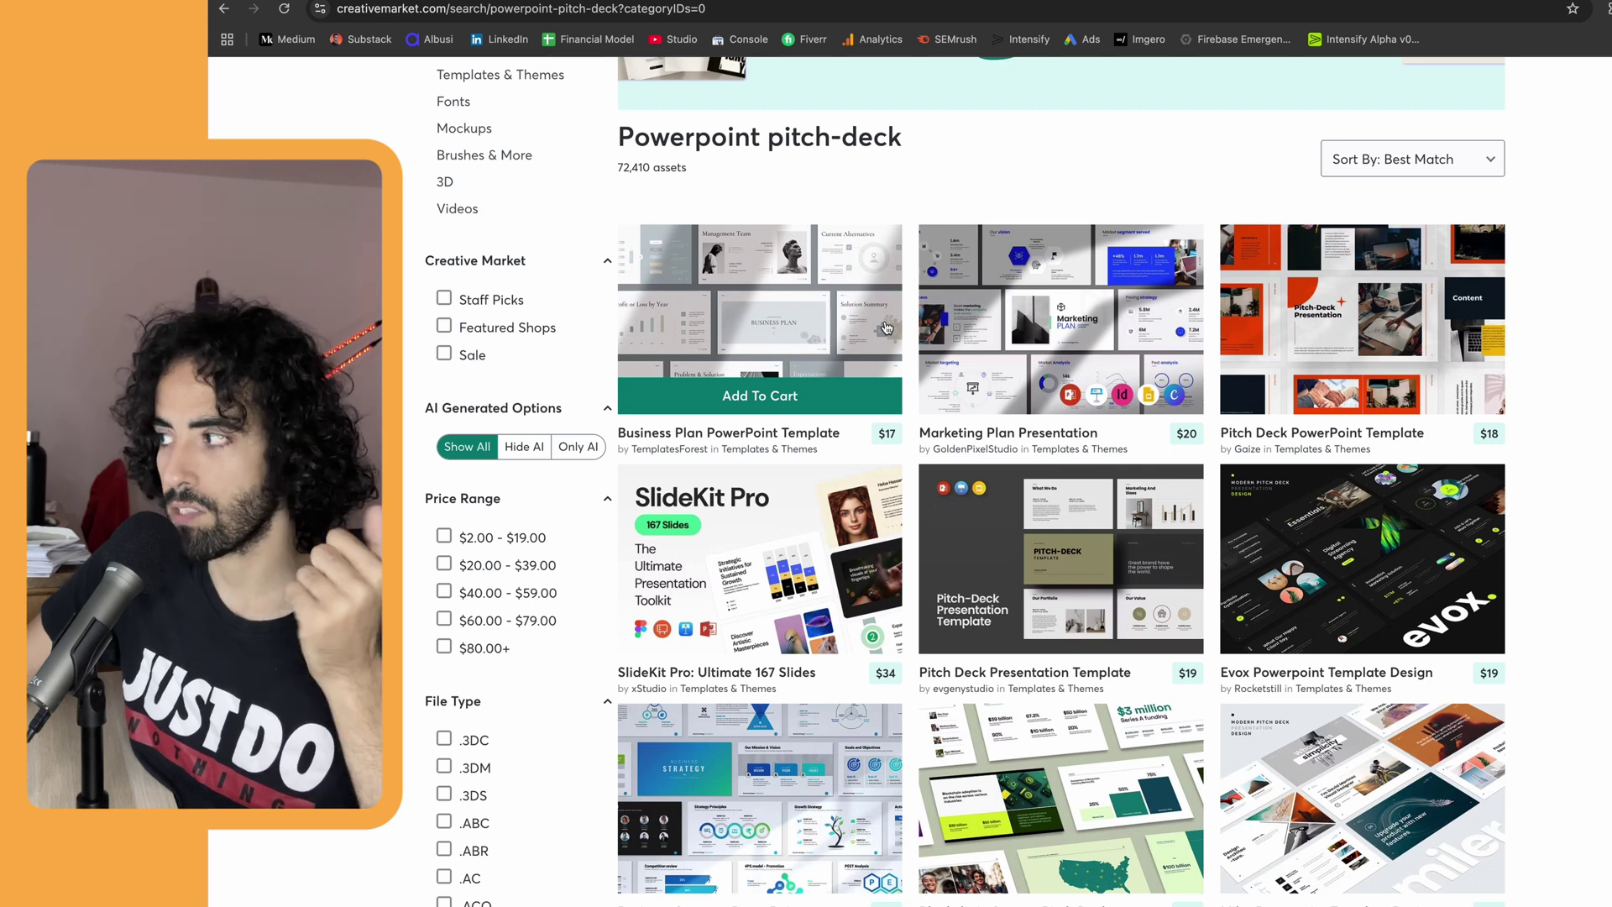
mouse_move(1164, 252)
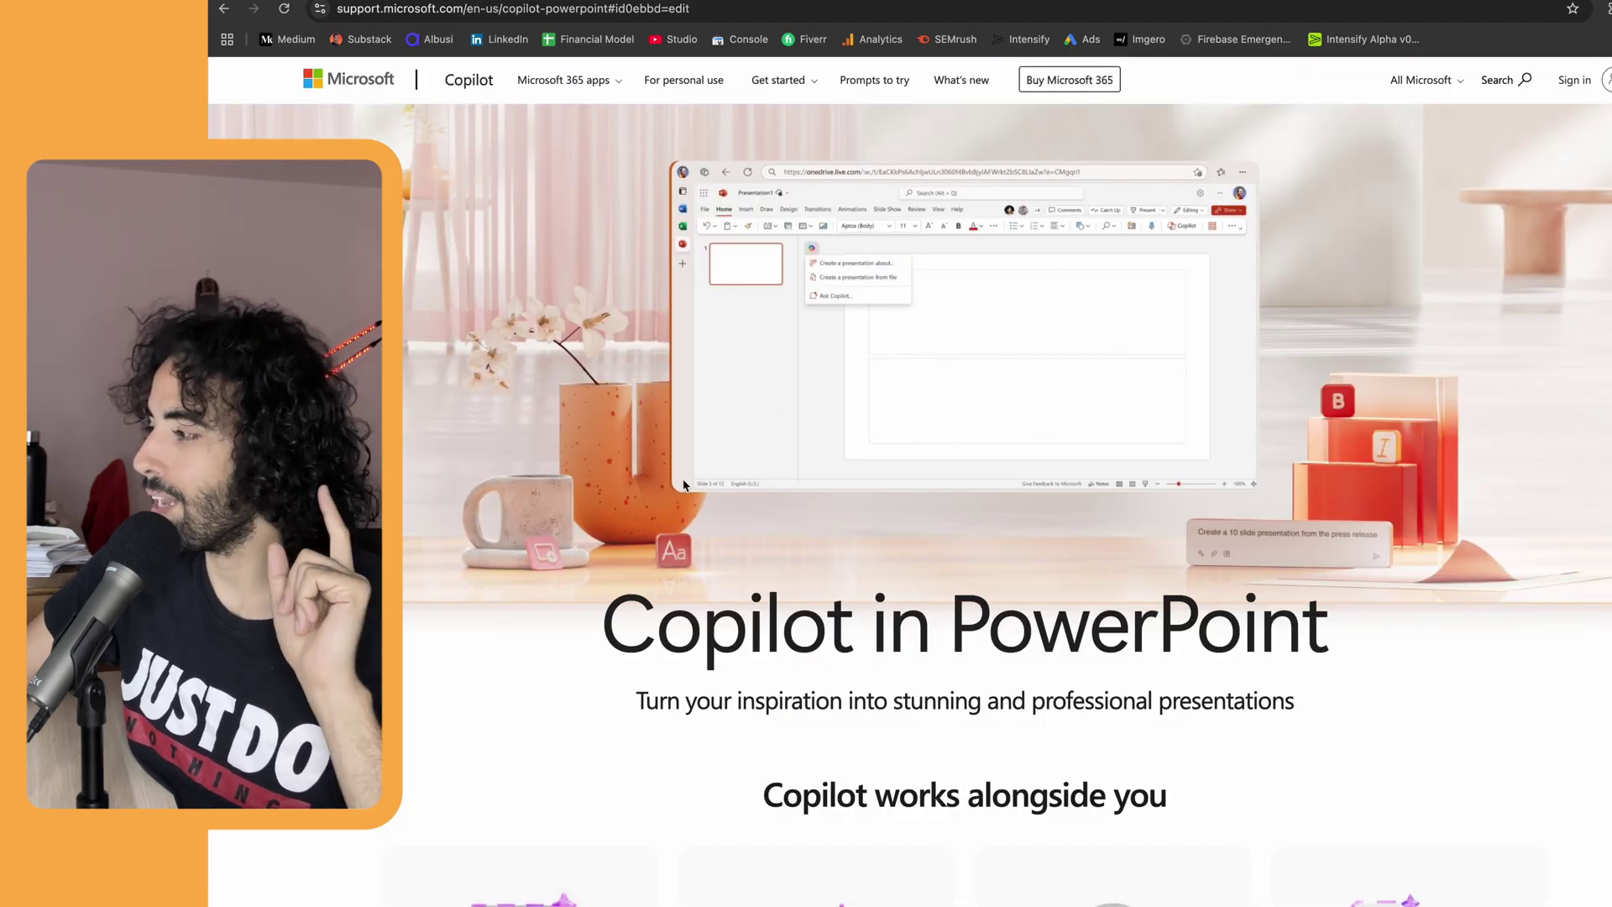
scroll(685, 470, "down", 3)
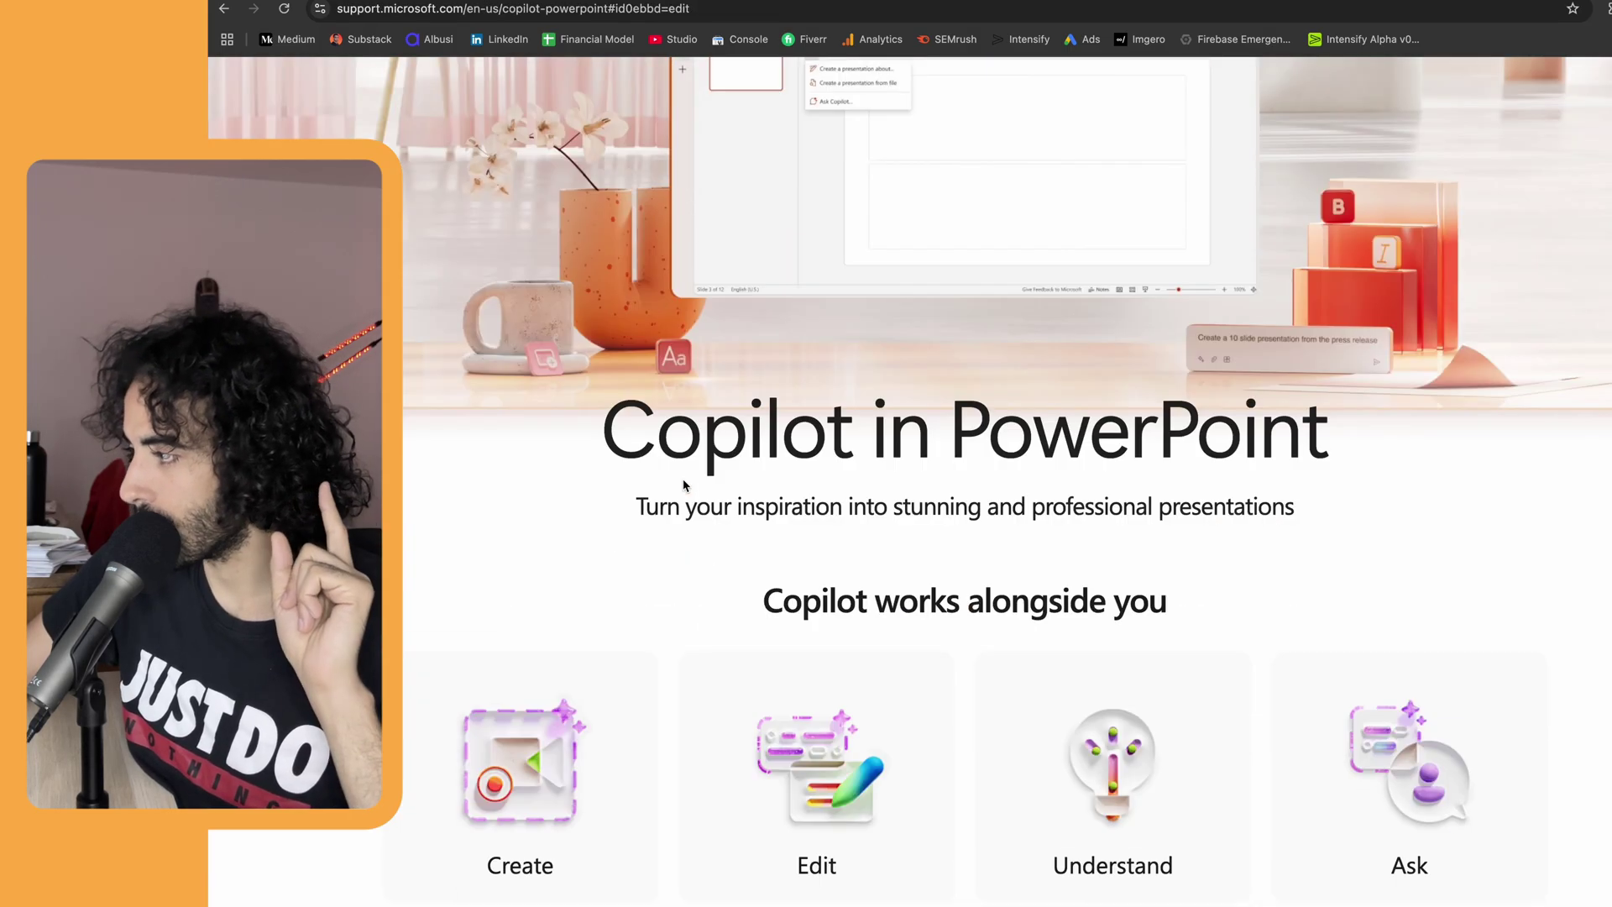
scroll(682, 457, "up", 2)
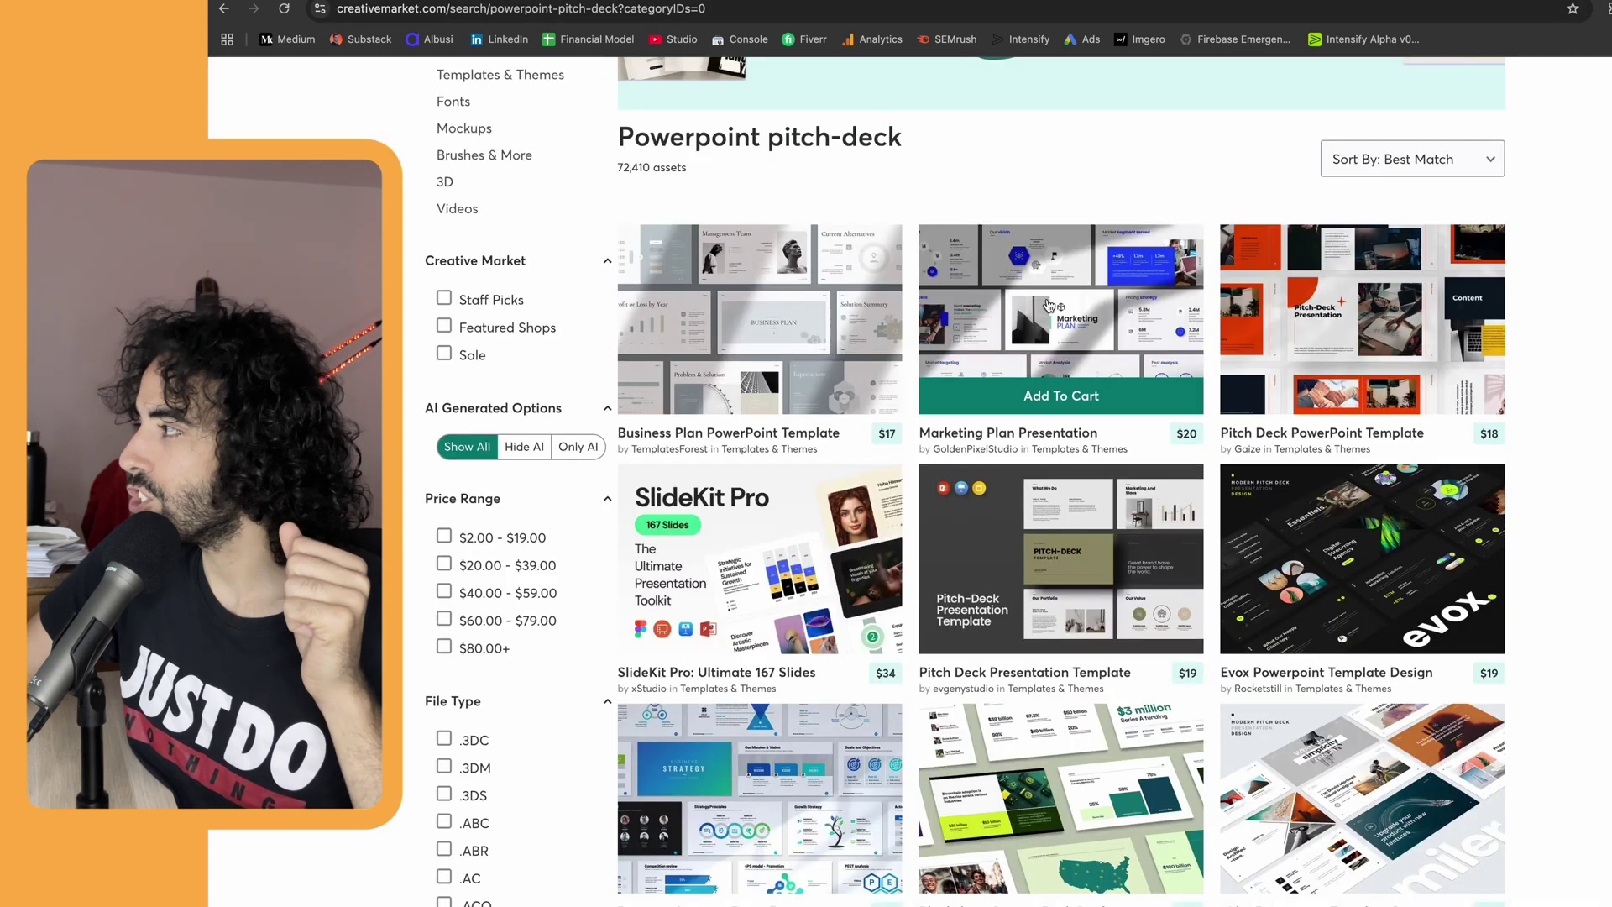
- Open the Marketing Plan Presentation template, flip through its preview images, then return to the Imgero project
left_click(966, 244)
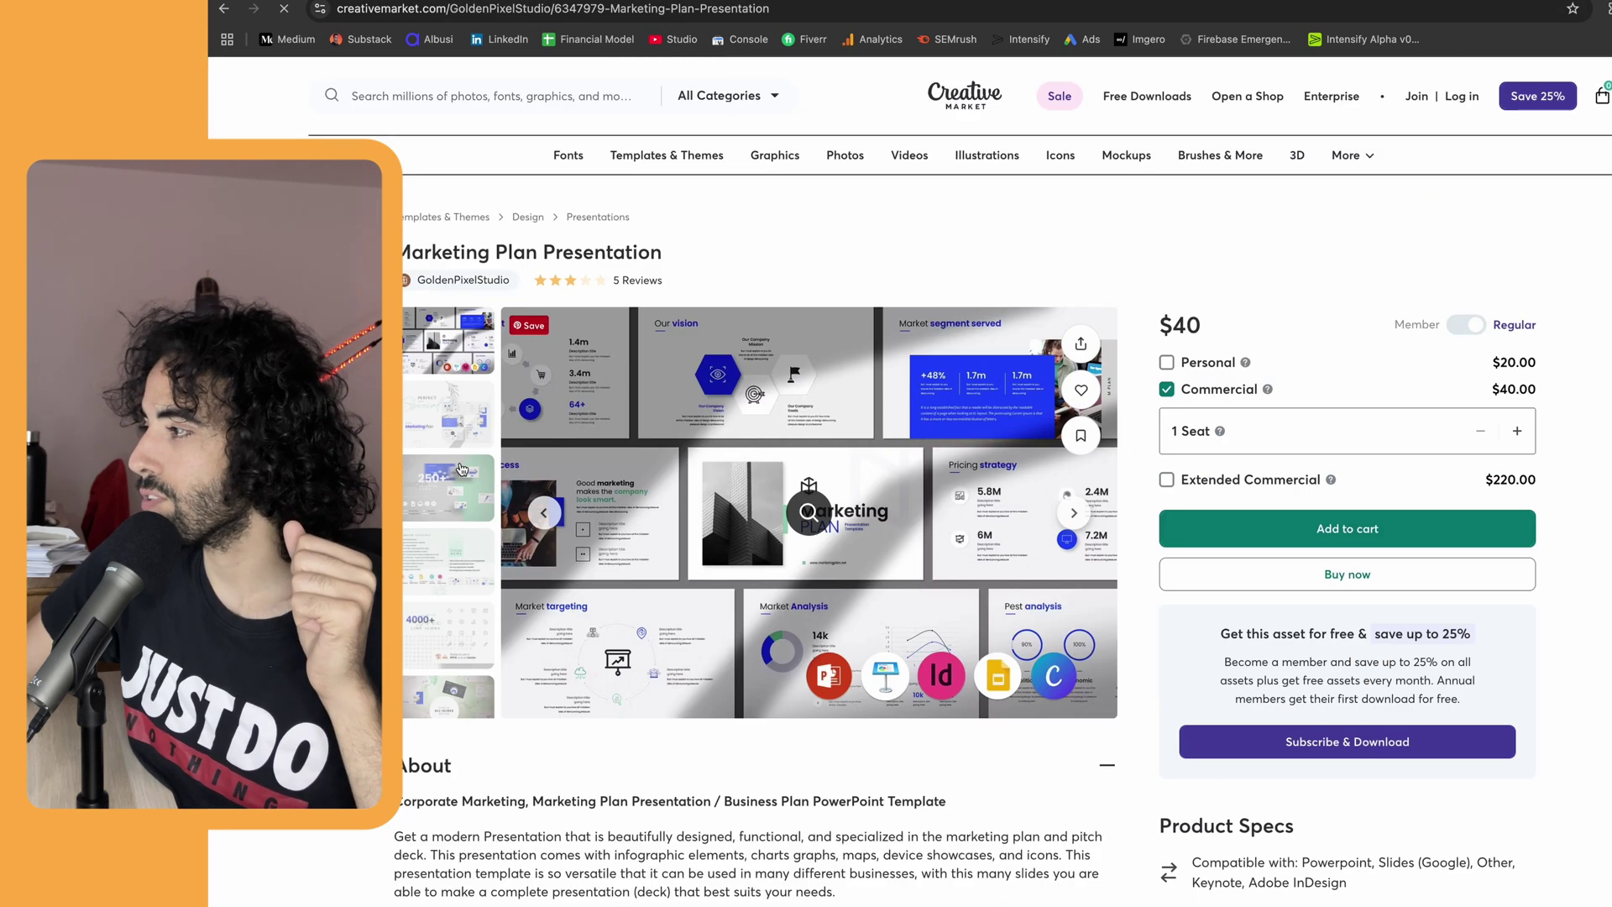
left_click(441, 551)
left_click(445, 625)
left_click(445, 605)
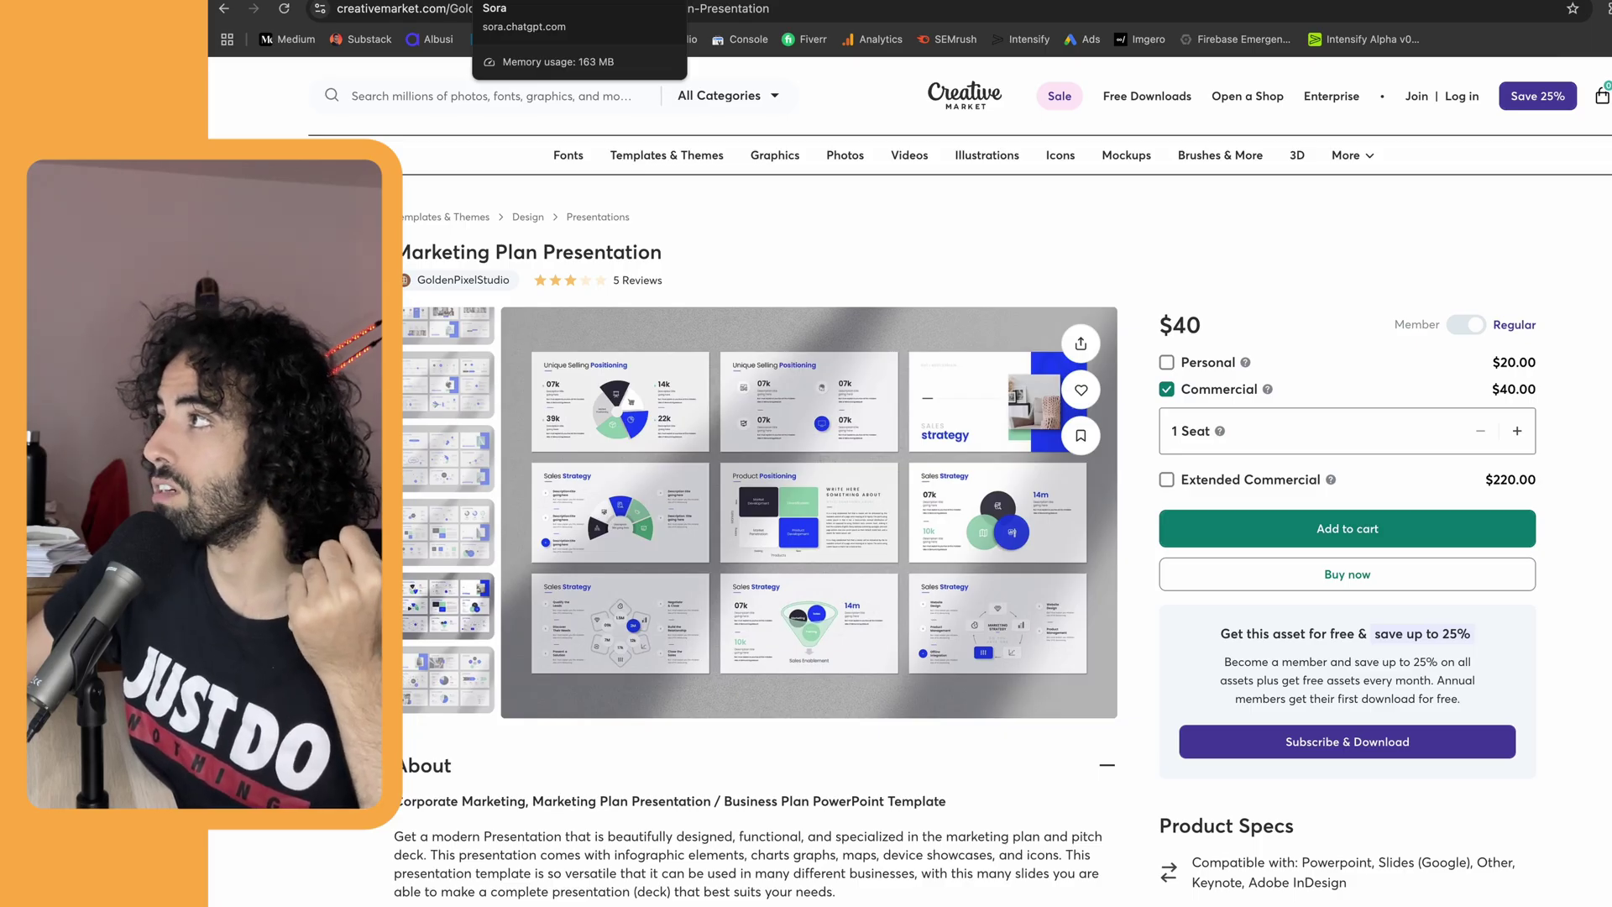
key("ctrl+Tab")
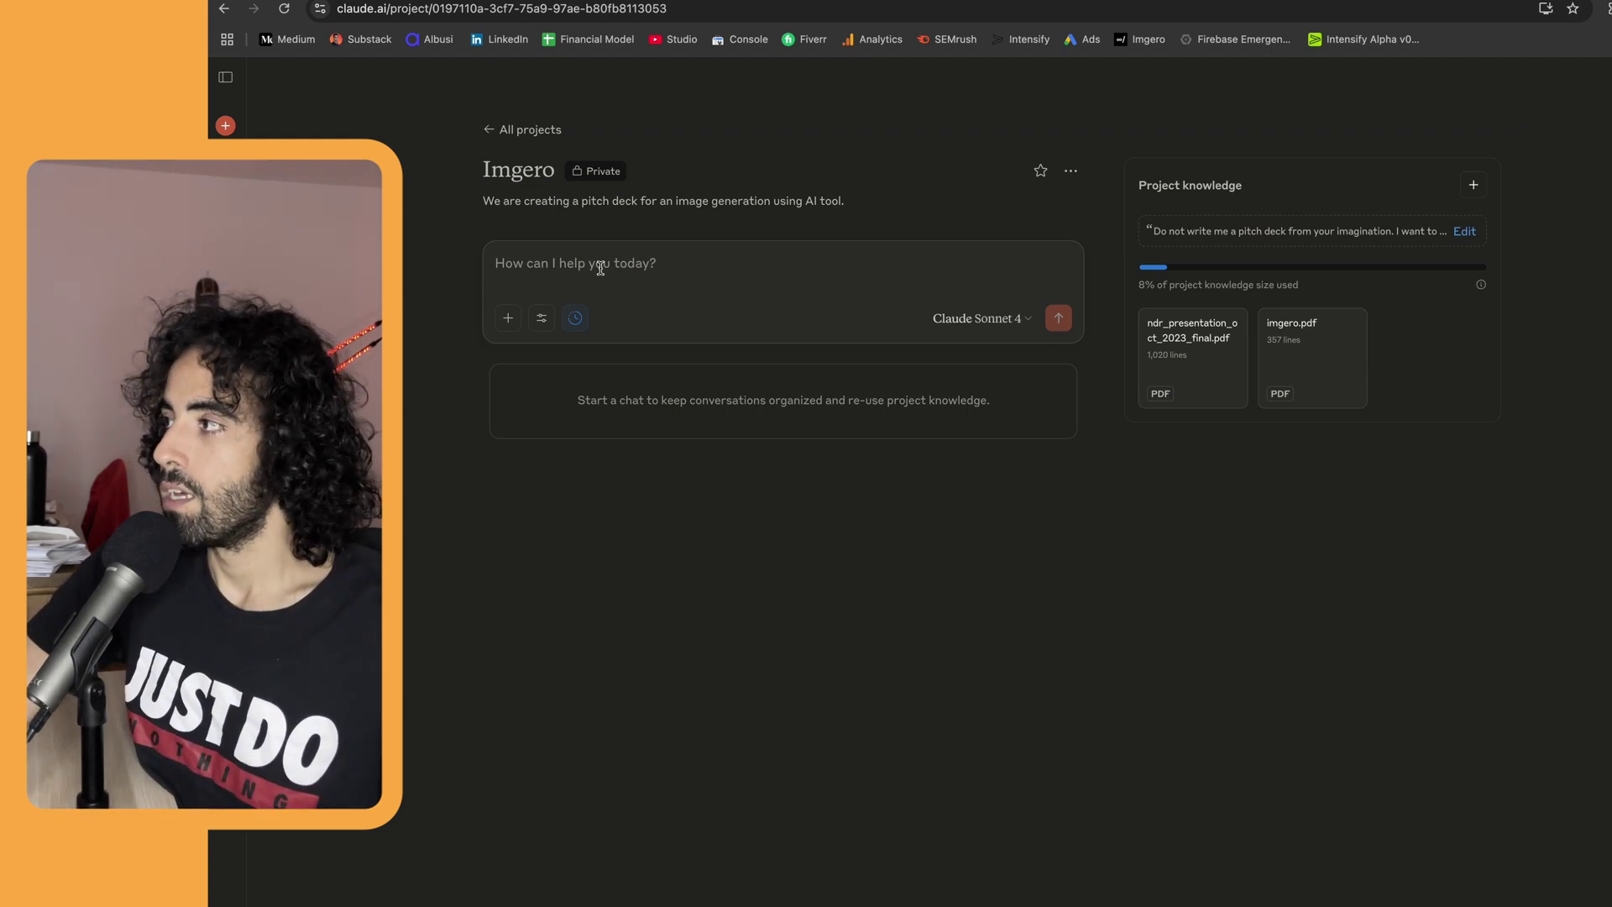
- Type an unsent prompt asking for first-slide suggestions about AI image generation, based on the research
type("First sl;id")
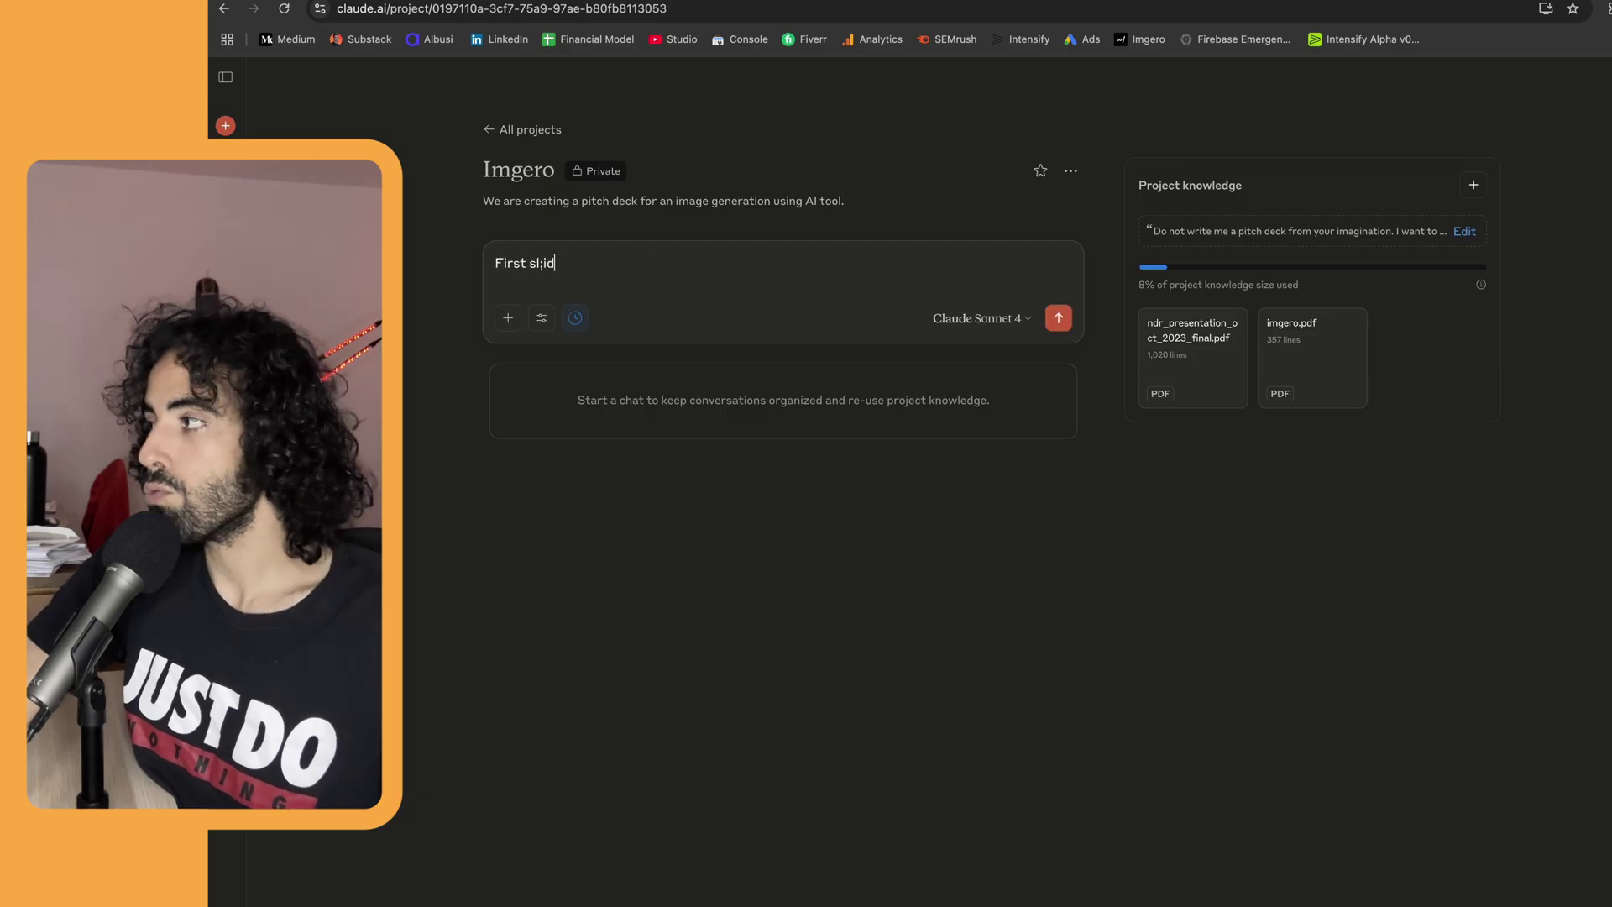
key("BackSpace")
key("BackSpace")
key("BackSpace")
type("ide")
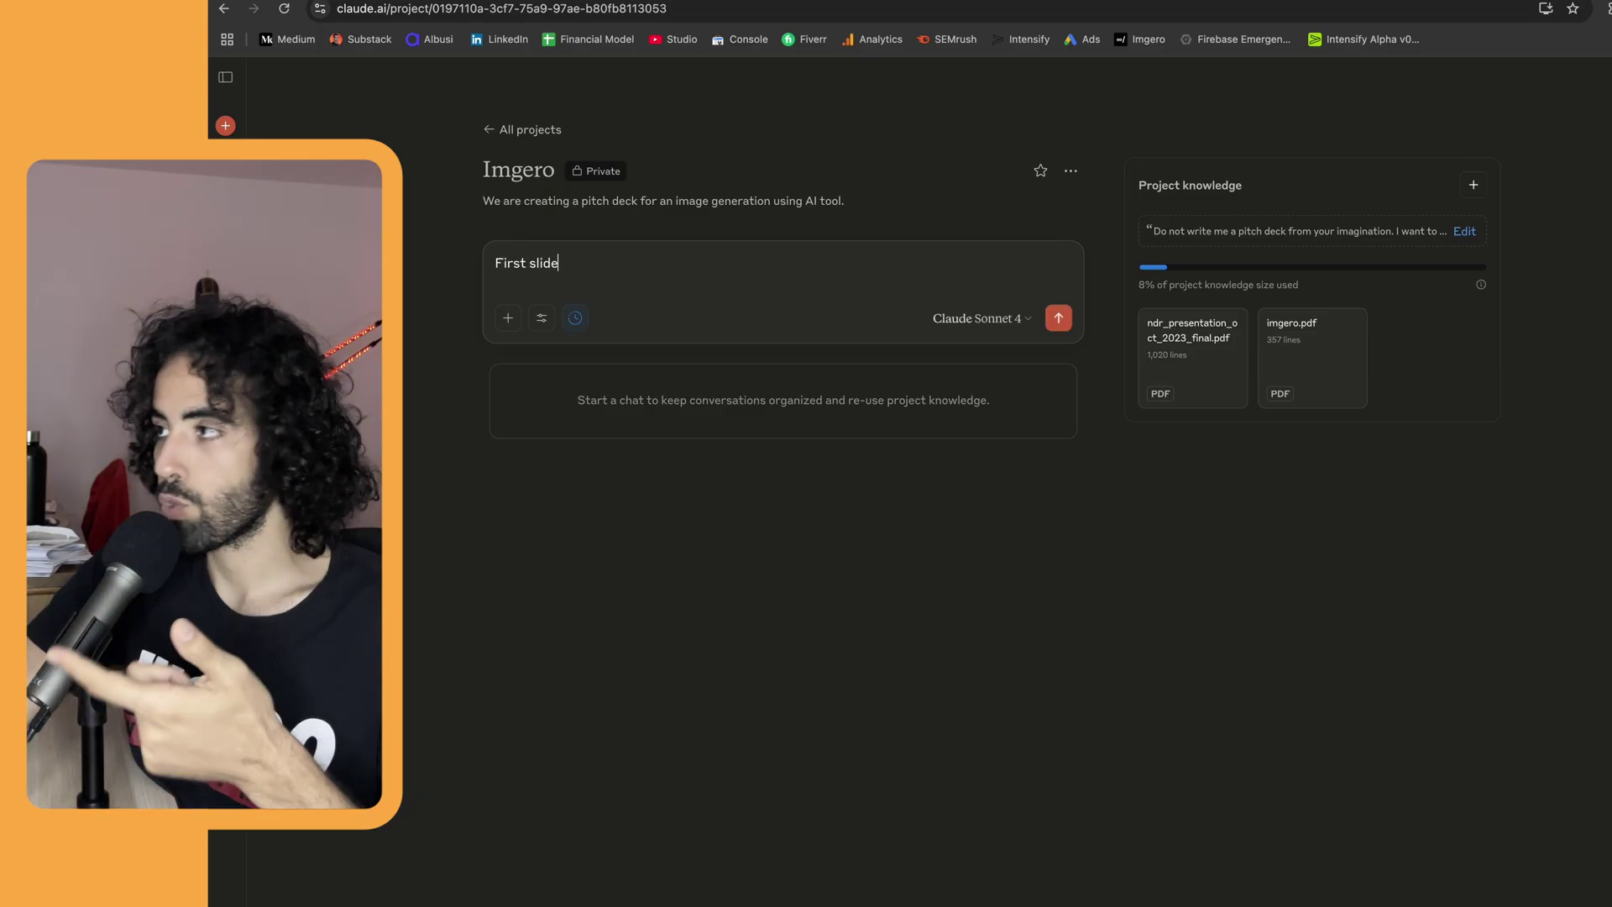
type(" should be ")
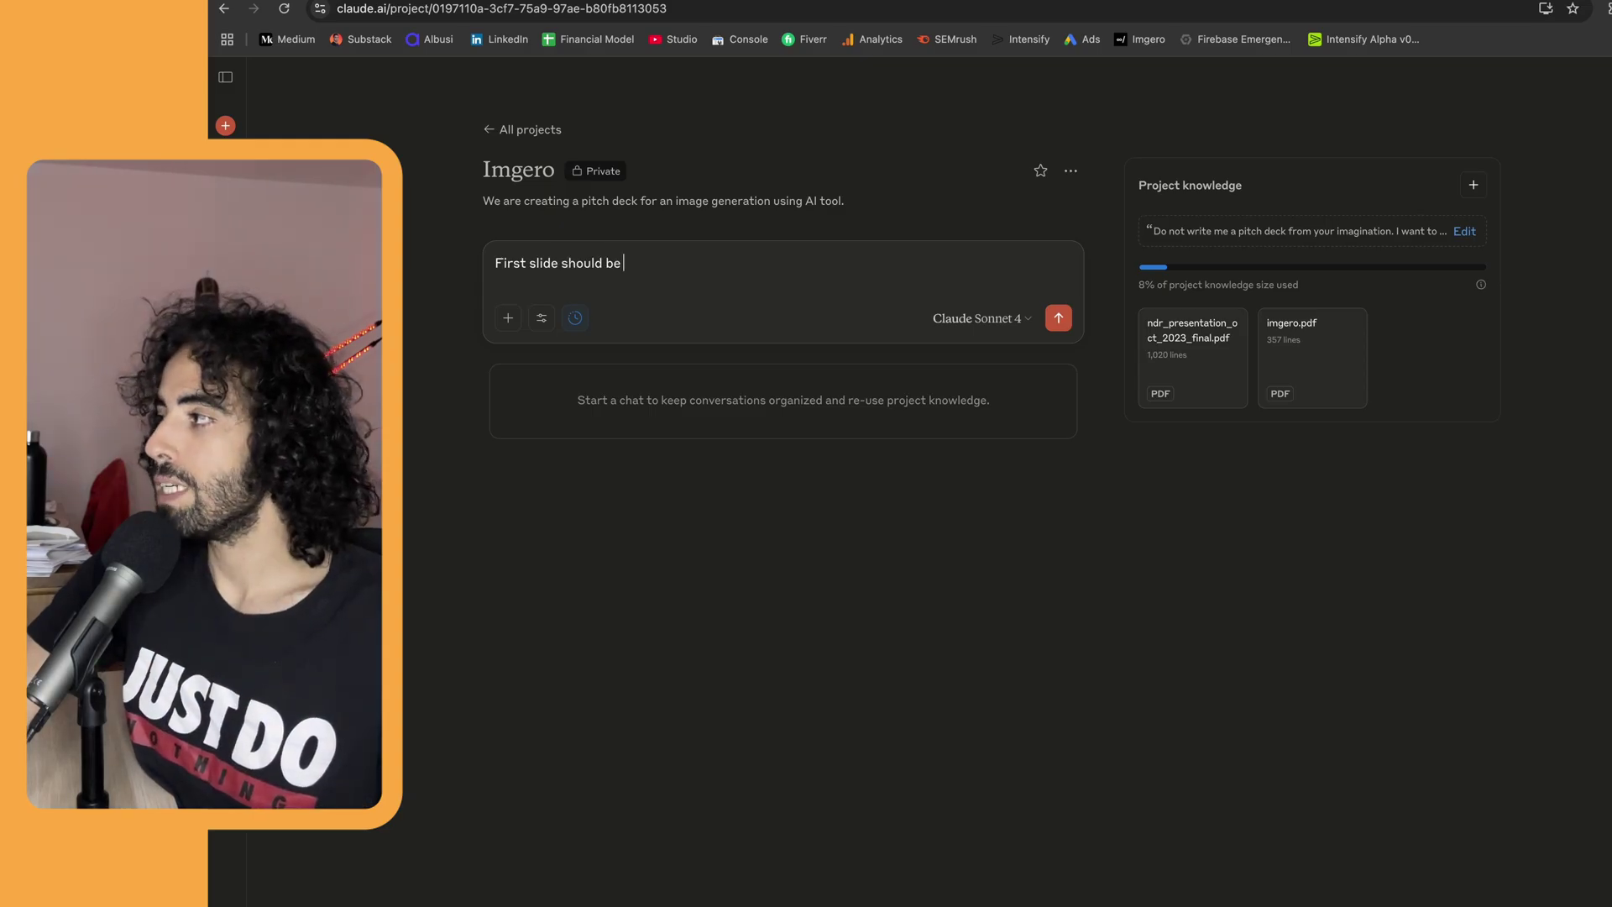
type("about how ai image generation is. Give me a few suggestions, and use my research")
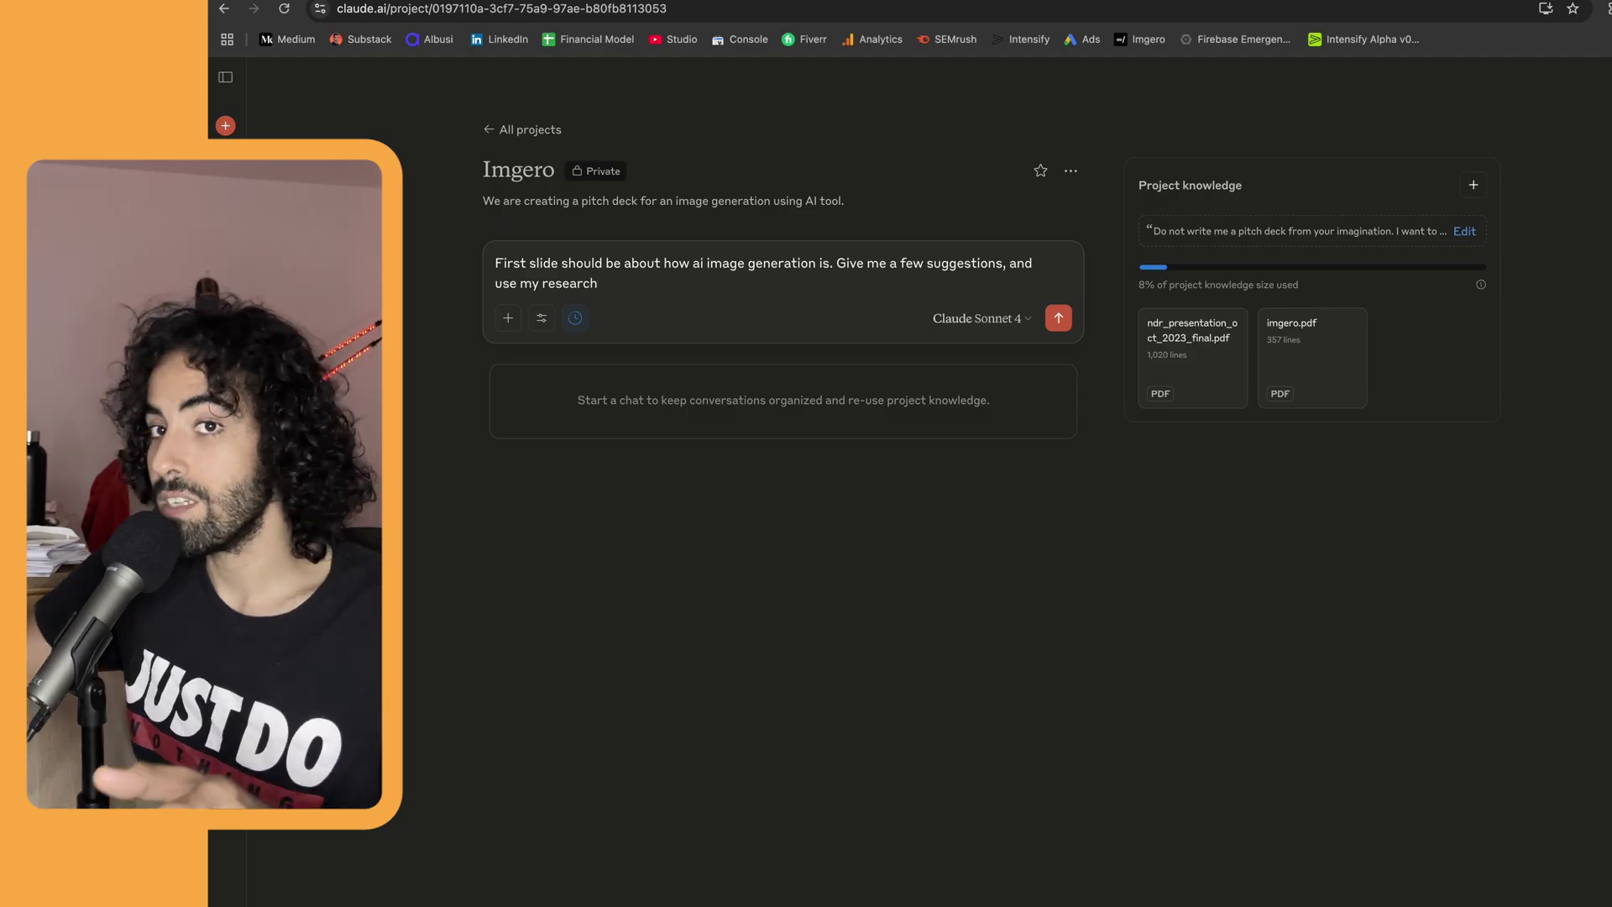